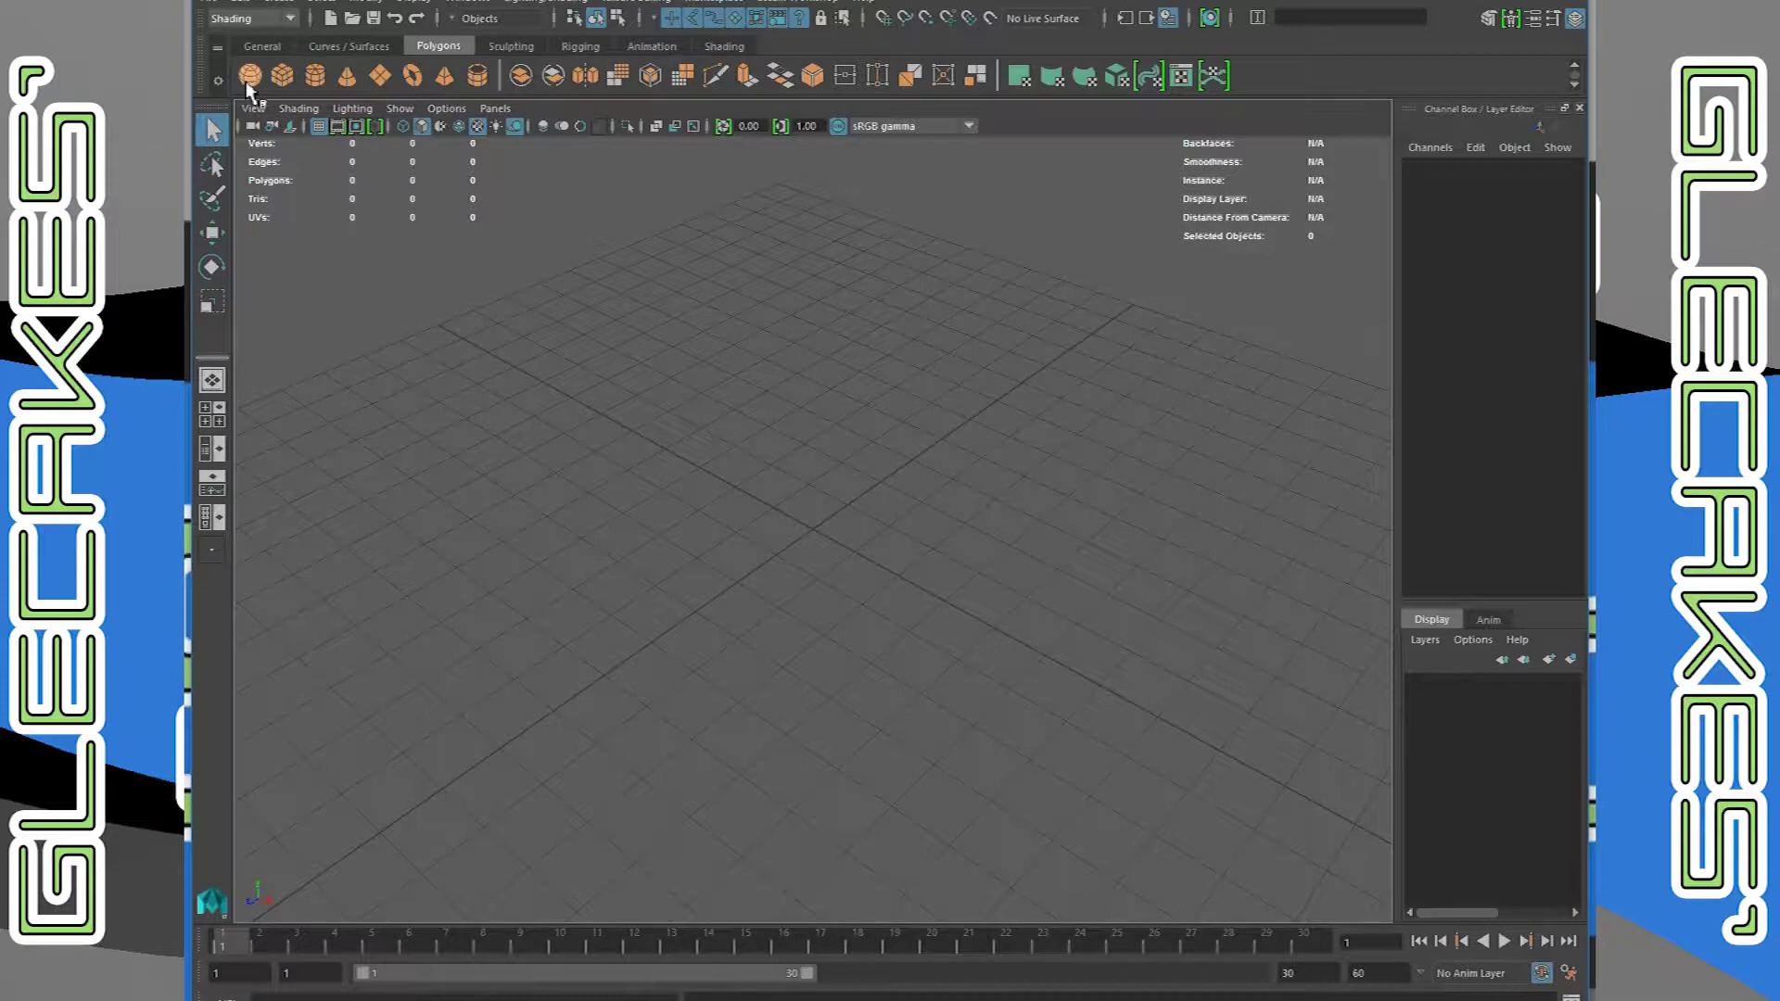
Create a polygon sphere at the origin and move its pivot to a spot on the grid beside the mesh
{"action": "scroll", "coordinate": [844, 454], "scroll_direction": "up", "scroll_amount": 5}
{"action": "left_click_drag", "start_coordinate": [837, 475], "coordinate": [788, 533], "text": "alt"}
{"action": "key", "text": "w"}
{"action": "scroll", "coordinate": [804, 598], "scroll_direction": "down", "scroll_amount": 5}
{"action": "middle_click_drag", "start_coordinate": [593, 417], "coordinate": [660, 456], "text": "alt"}
{"action": "left_click_drag", "start_coordinate": [660, 456], "coordinate": [692, 493], "text": "alt"}
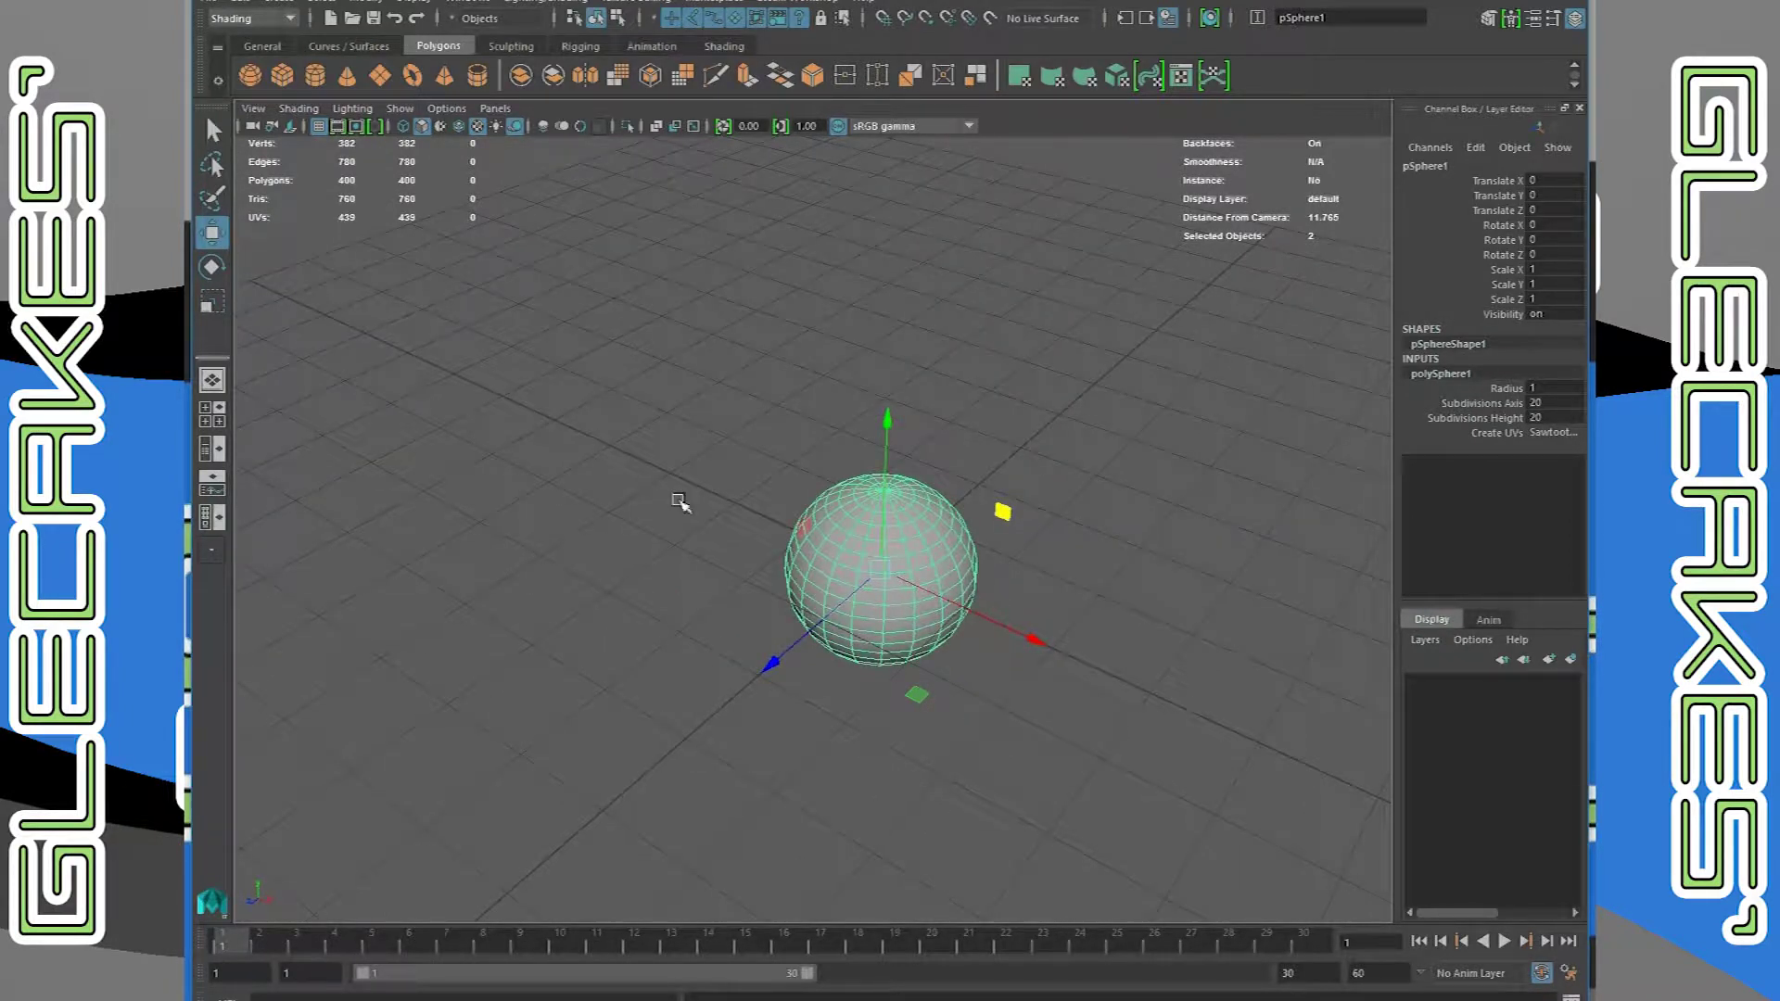
{"action": "key", "text": "d"}
{"action": "left_click_drag", "start_coordinate": [676, 627], "coordinate": [796, 649]}
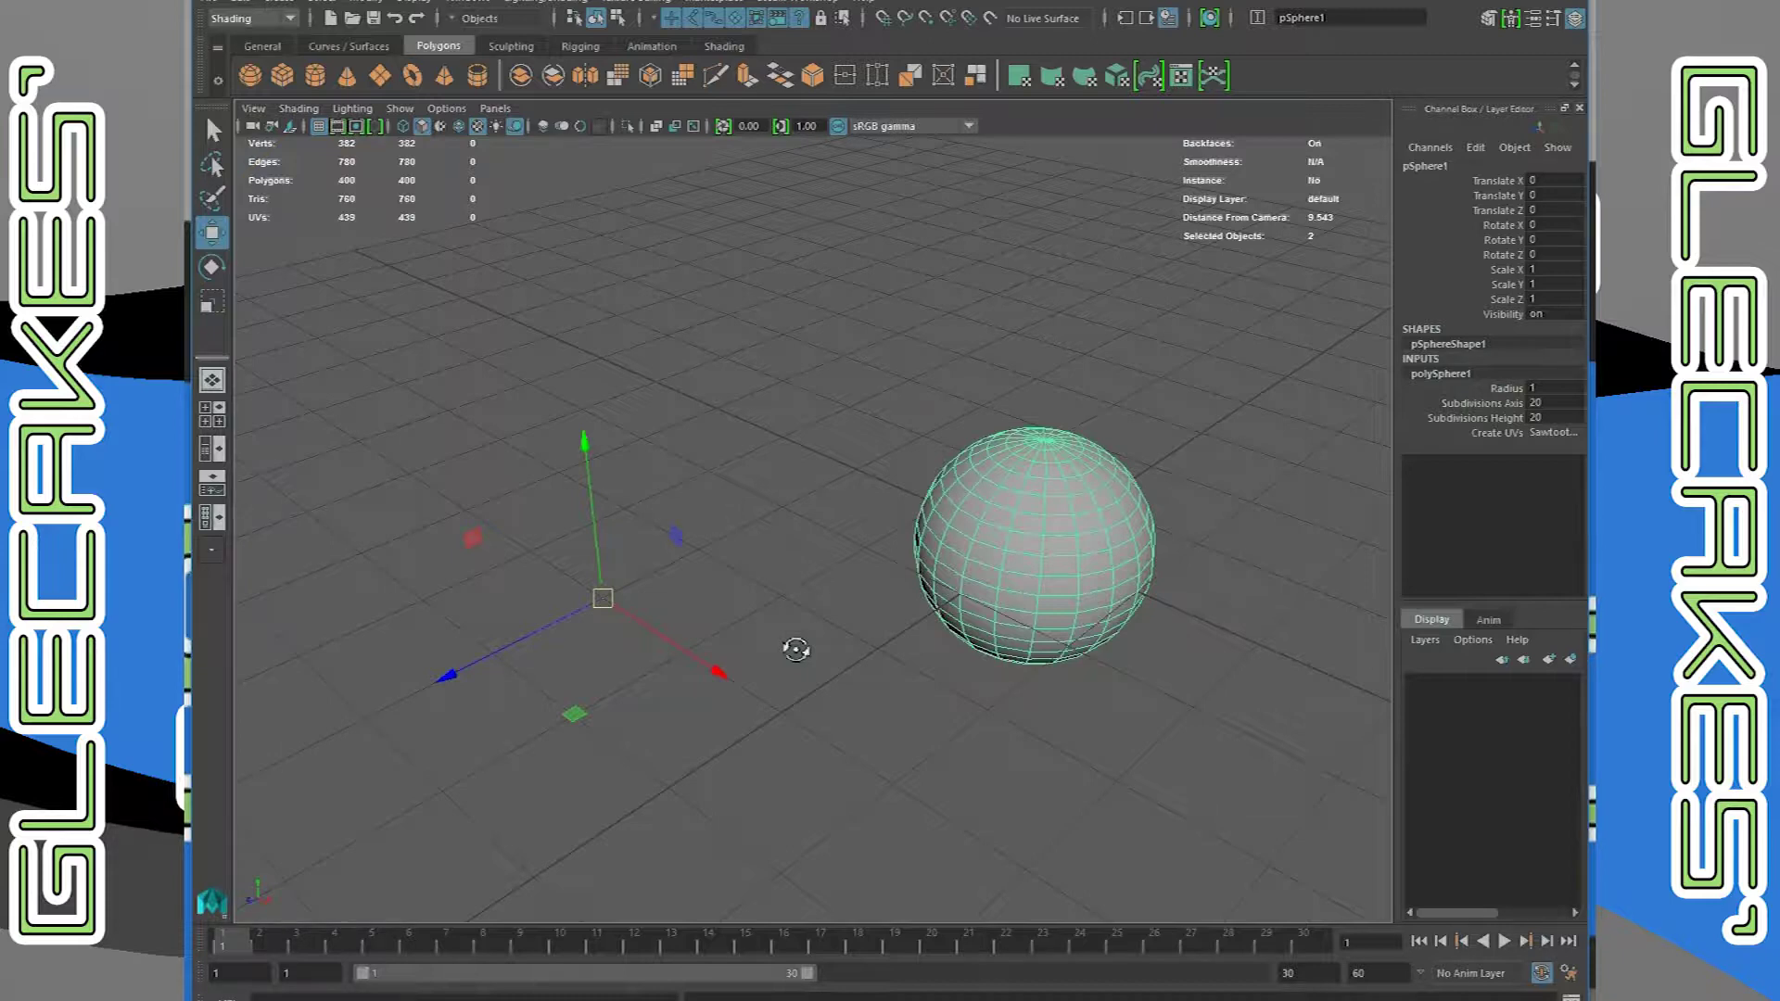
Try to reorient the sphere's pivot axes by rotating them freehand in pivot editing mode, and reselect the sphere
{"action": "key", "text": "e"}
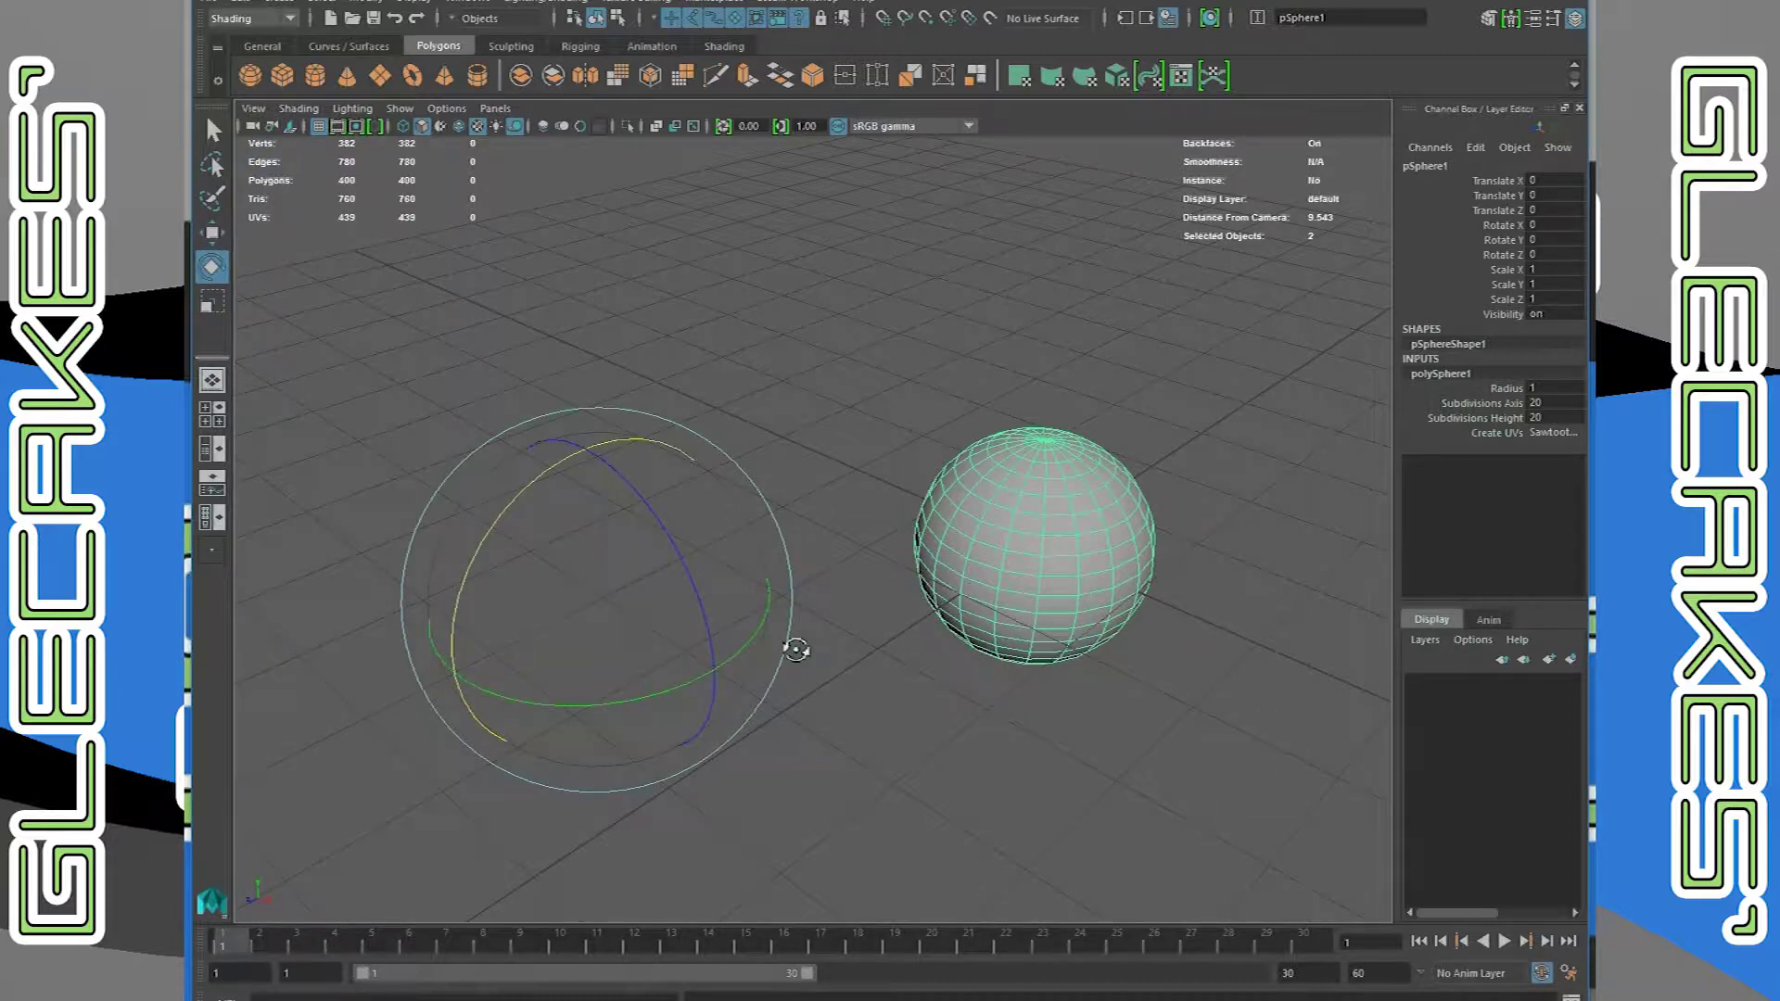
{"action": "key", "text": "d"}
{"action": "key", "text": "d"}
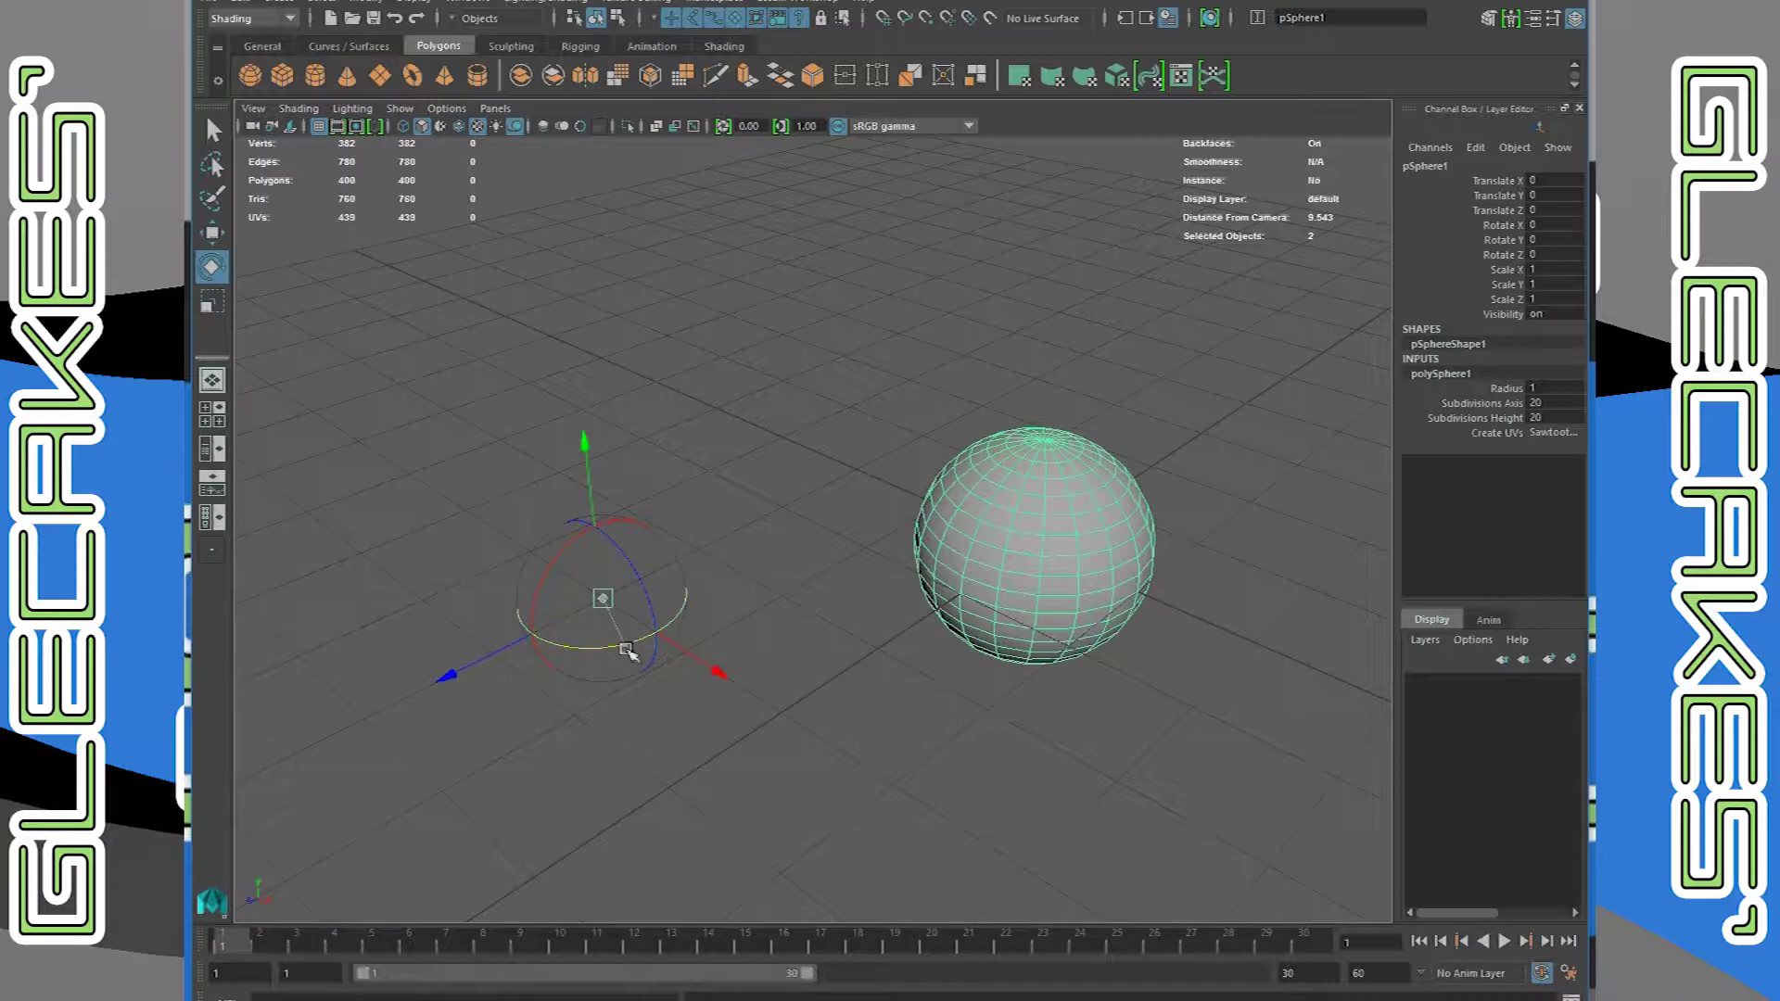
{"action": "left_click_drag", "start_coordinate": [626, 650], "coordinate": [615, 568]}
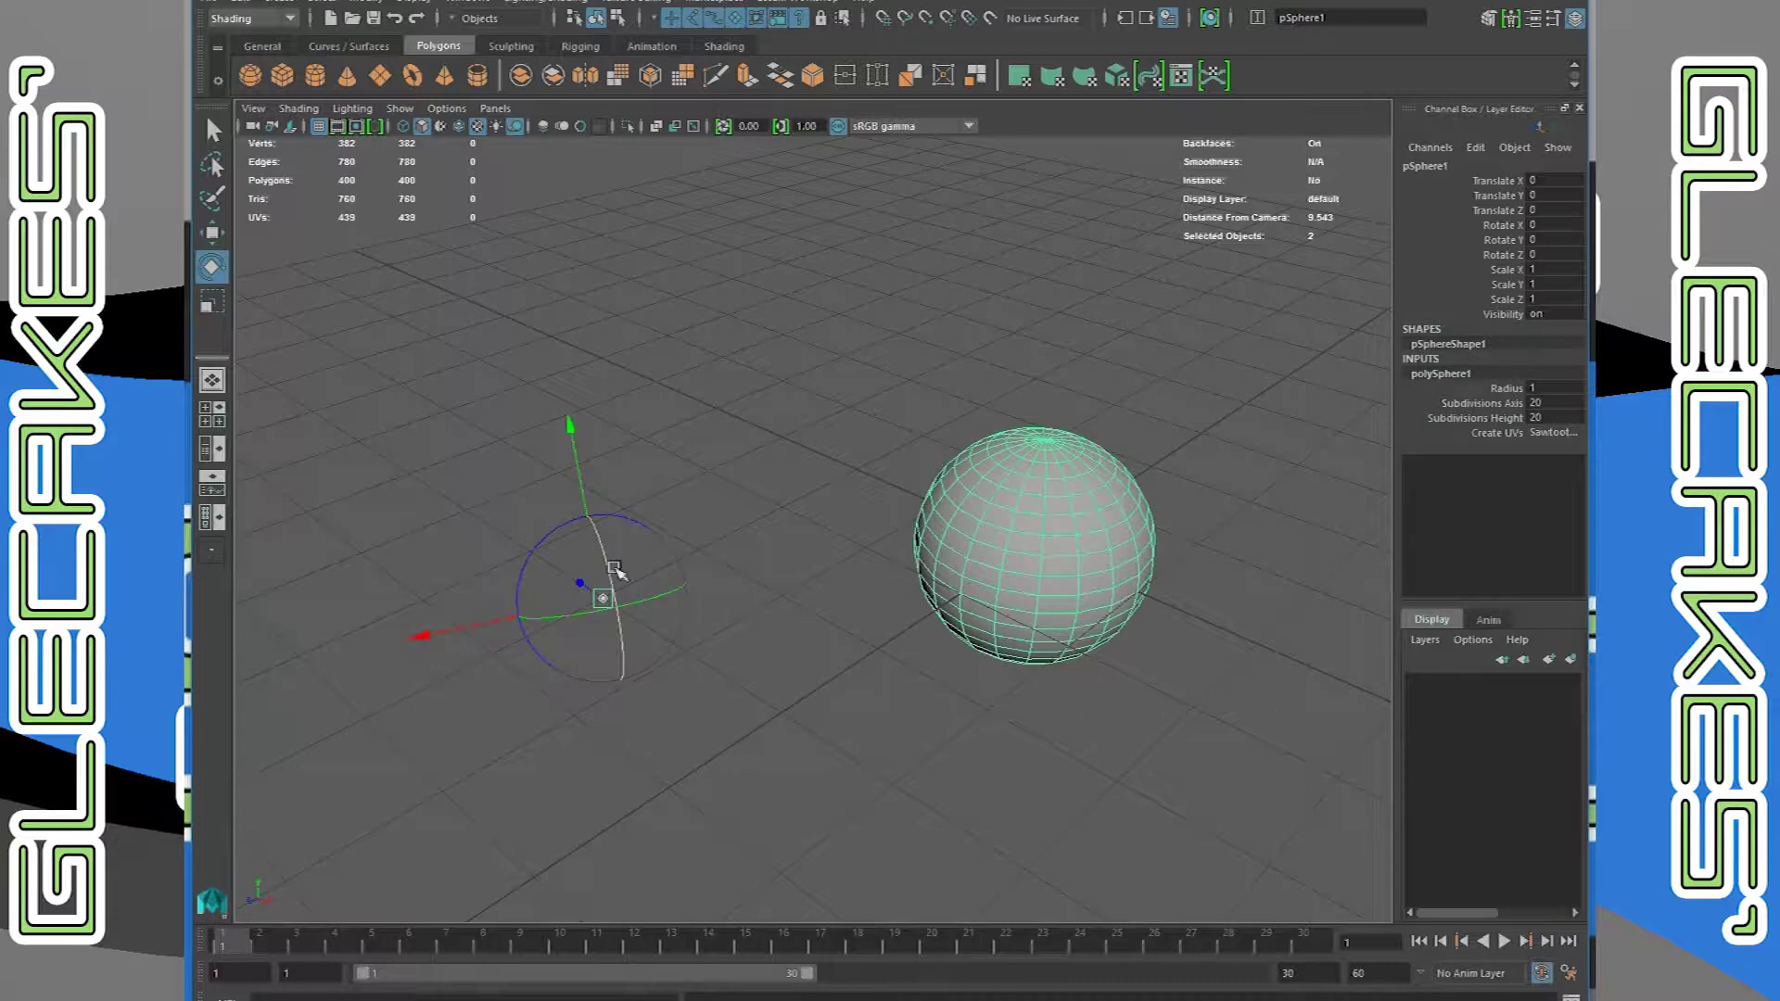
{"action": "key", "text": "Insert"}
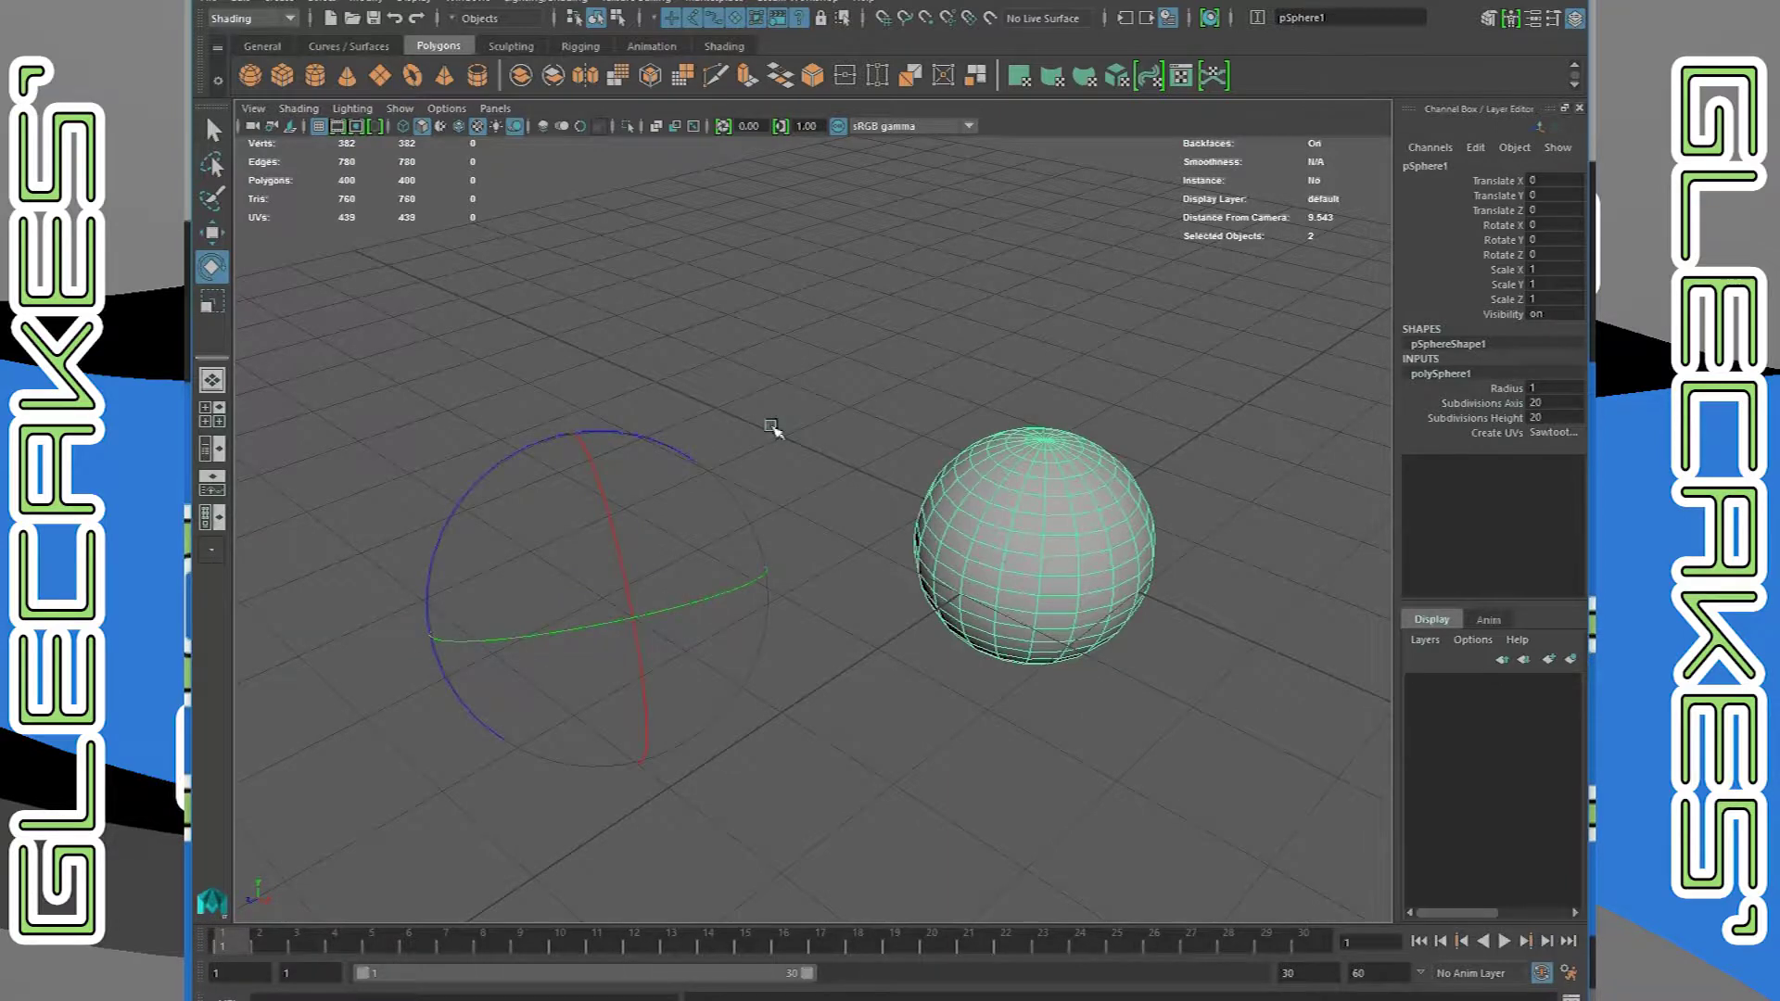
{"action": "left_click", "coordinate": [773, 427]}
{"action": "left_click", "coordinate": [994, 523]}
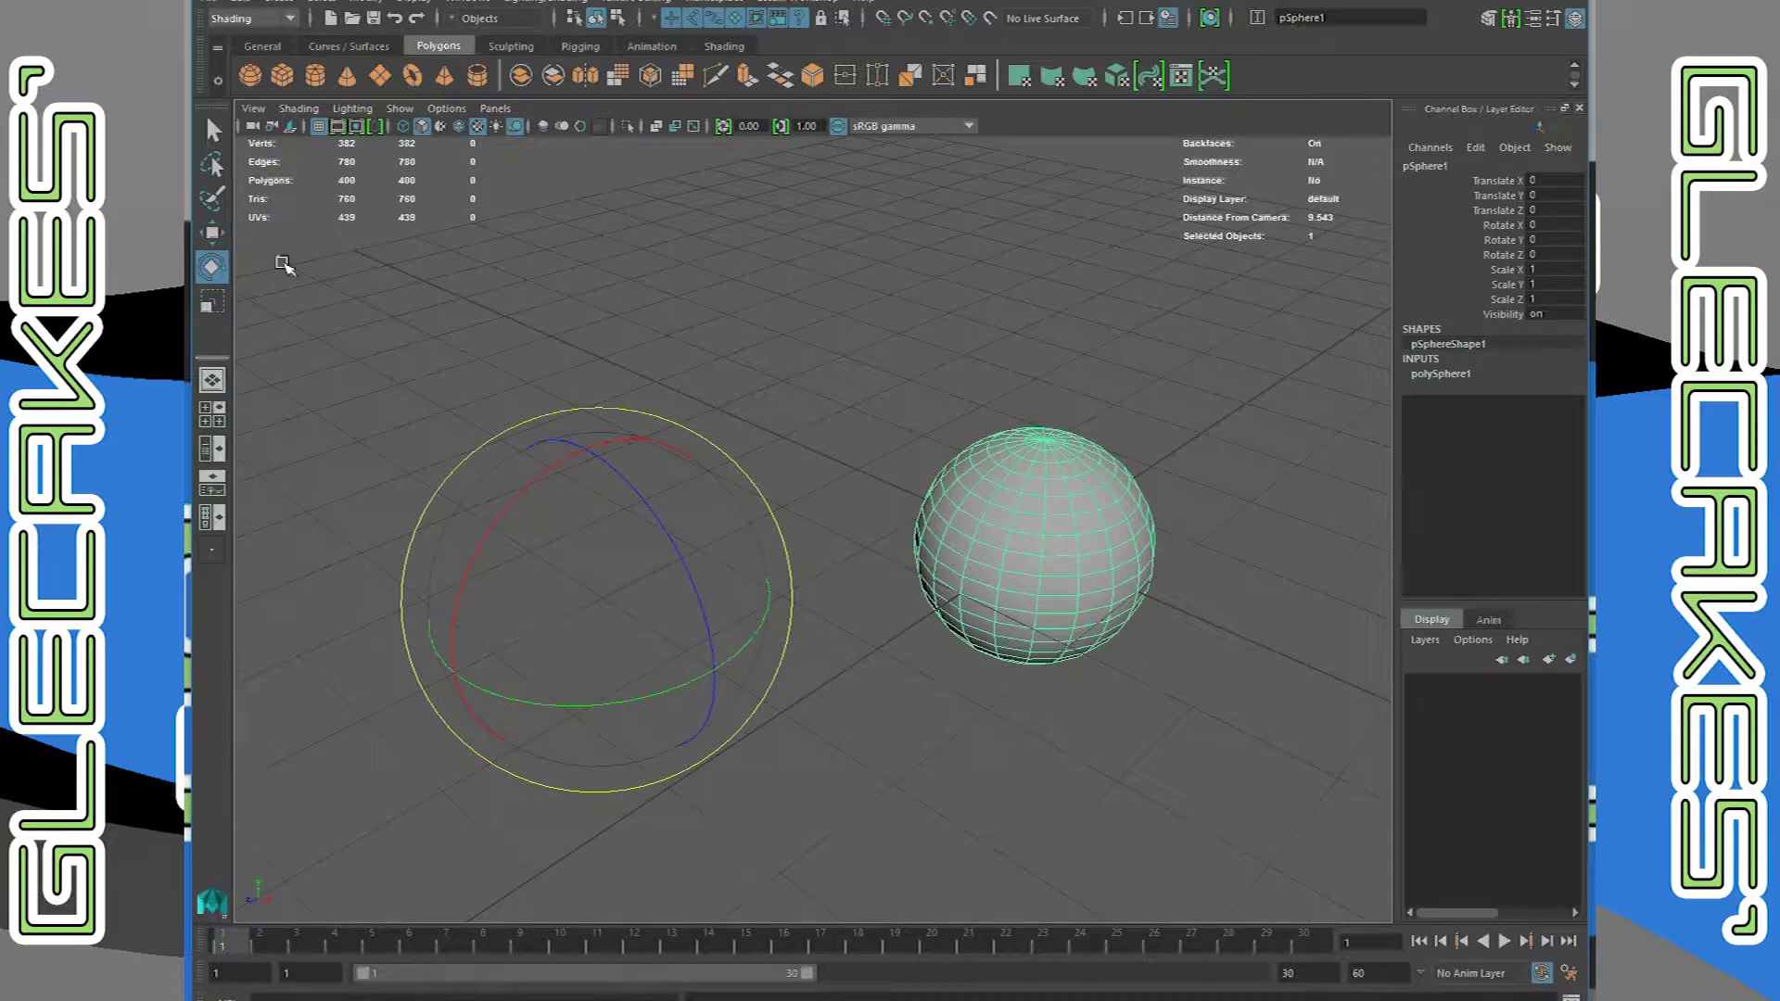
Check the axis orientation options of the Move and Rotate tools in their tool settings
{"action": "left_click", "coordinate": [212, 231]}
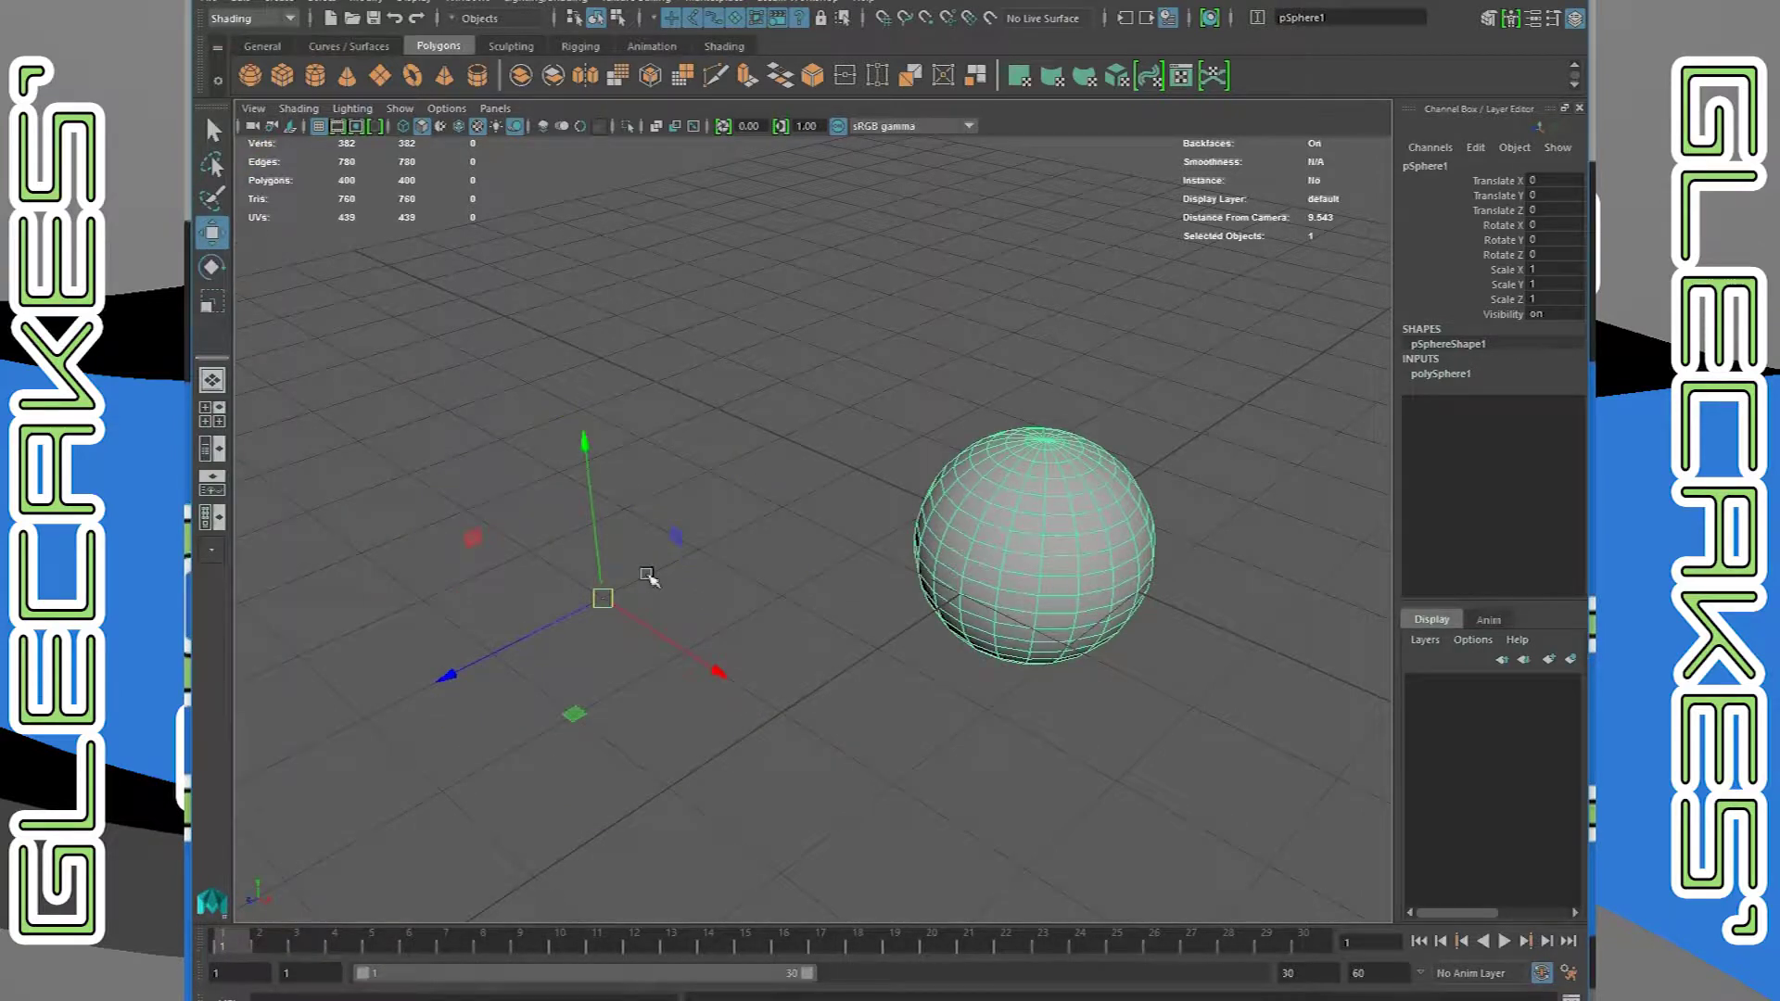
{"action": "double_click", "coordinate": [214, 197]}
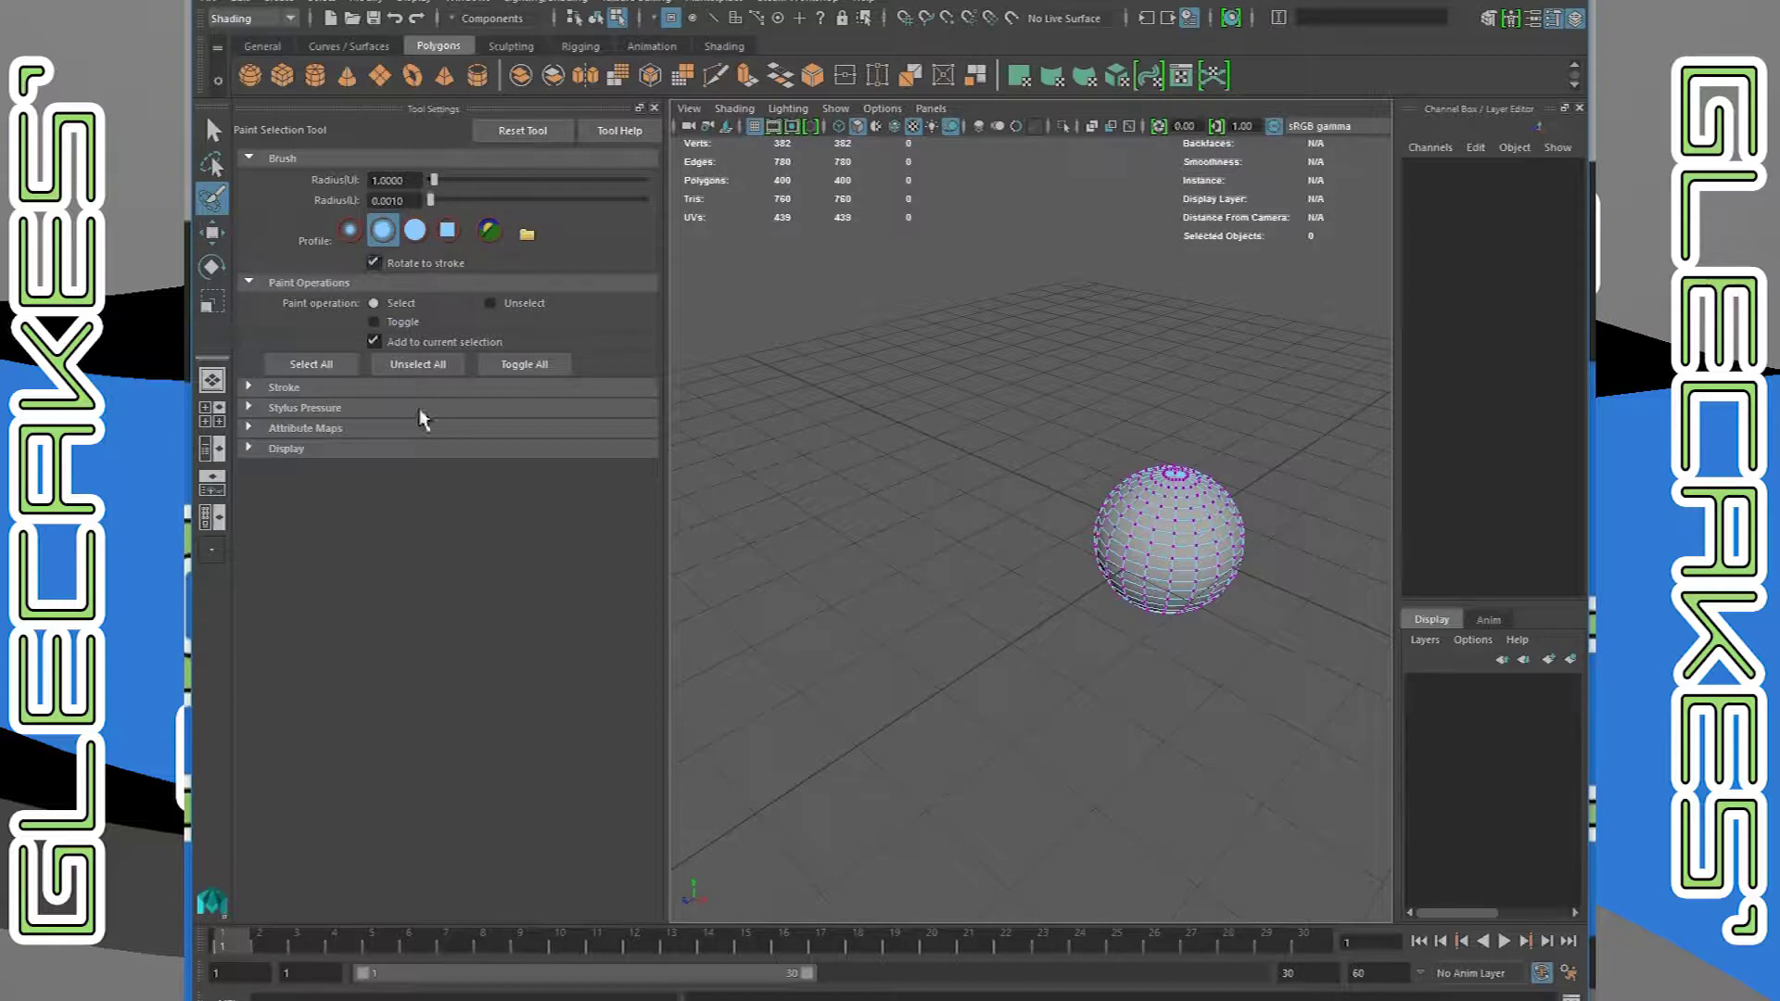
{"action": "left_click", "coordinate": [212, 235]}
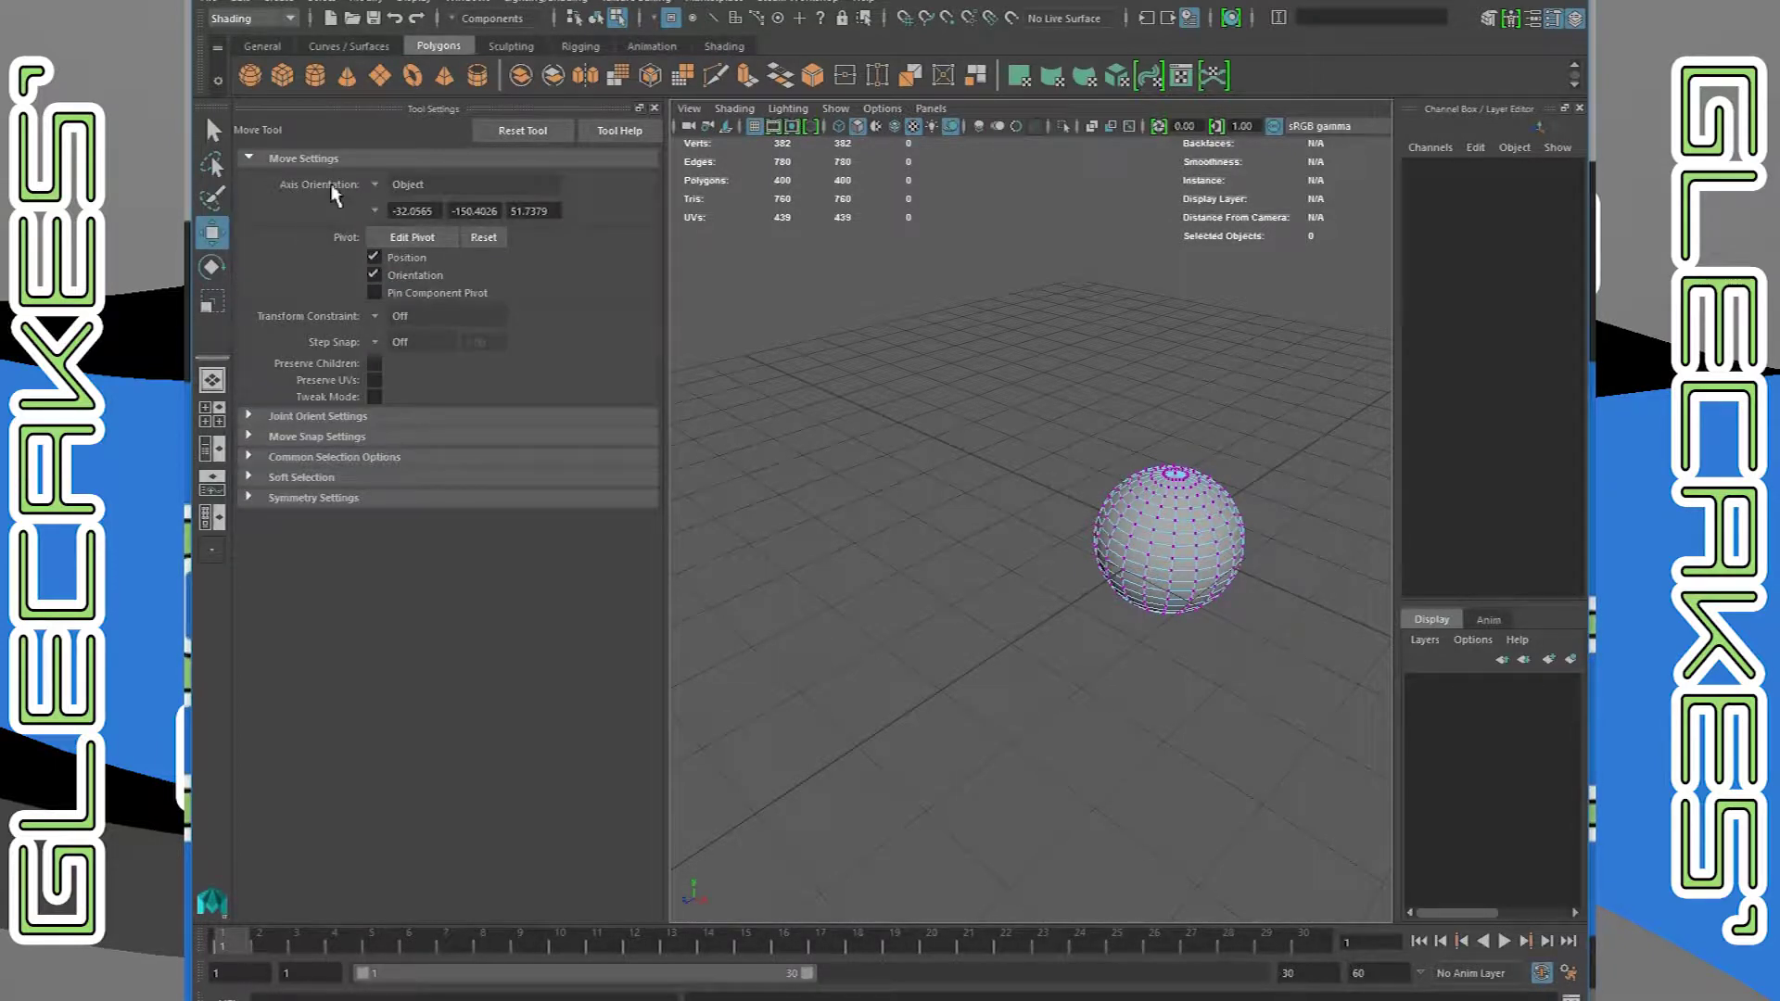
{"action": "left_click", "coordinate": [398, 184]}
{"action": "left_click", "coordinate": [408, 186]}
{"action": "left_click", "coordinate": [212, 268]}
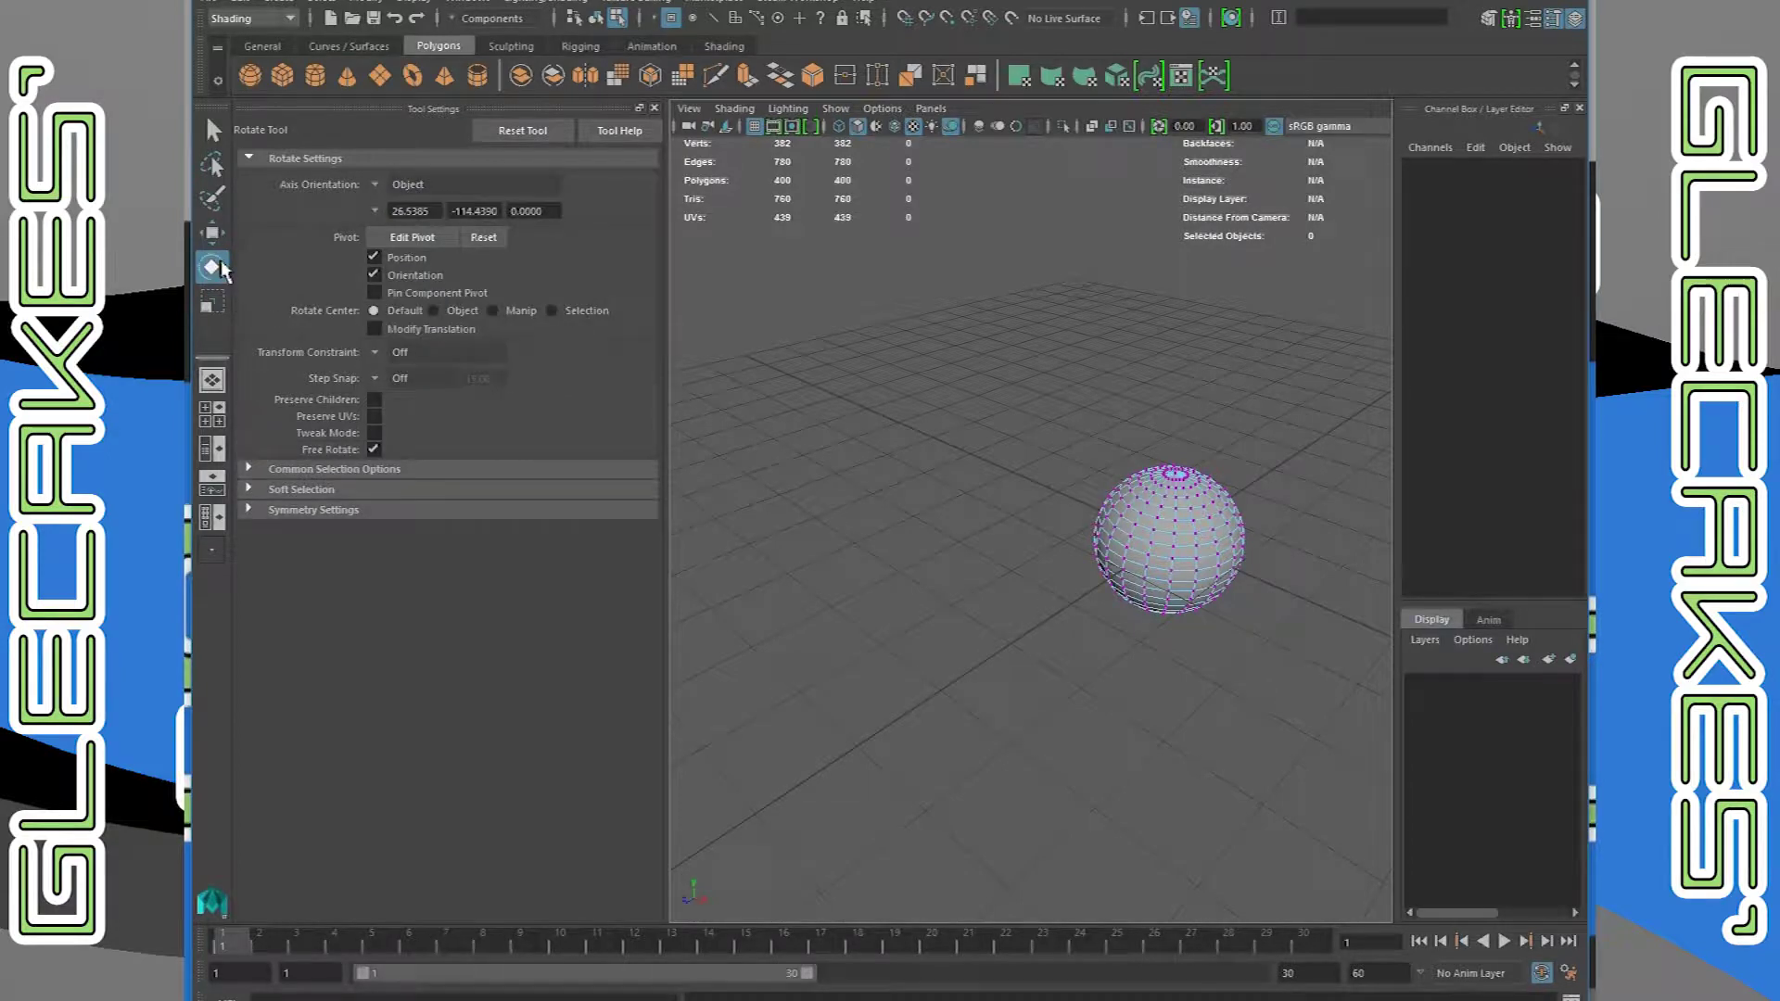
{"action": "left_click", "coordinate": [653, 108]}
Switch back to object selection mode and select the sphere
{"action": "middle_click_drag", "start_coordinate": [943, 447], "coordinate": [656, 469], "text": "alt"}
{"action": "key", "text": "F8"}
{"action": "left_click", "coordinate": [599, 476]}
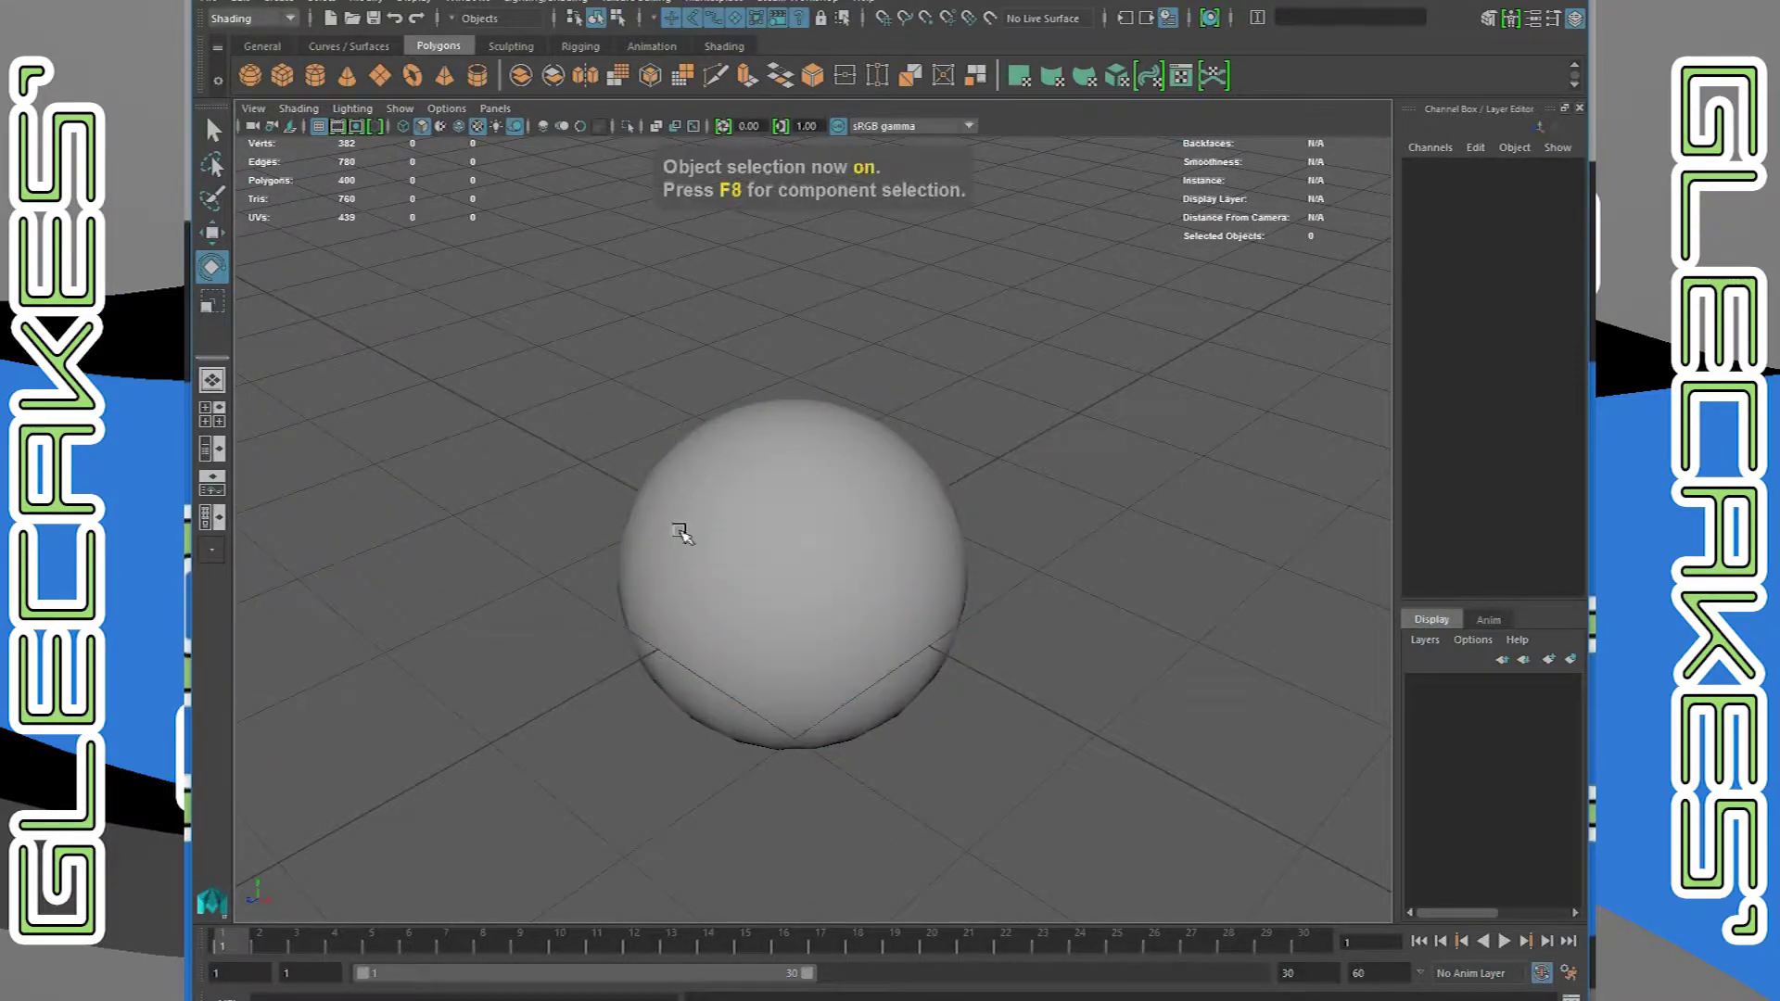
{"action": "left_click", "coordinate": [680, 530]}
{"action": "right_click_drag", "start_coordinate": [680, 530], "coordinate": [562, 545], "text": "alt"}
{"action": "left_click_drag", "start_coordinate": [562, 545], "coordinate": [714, 512], "text": "alt"}
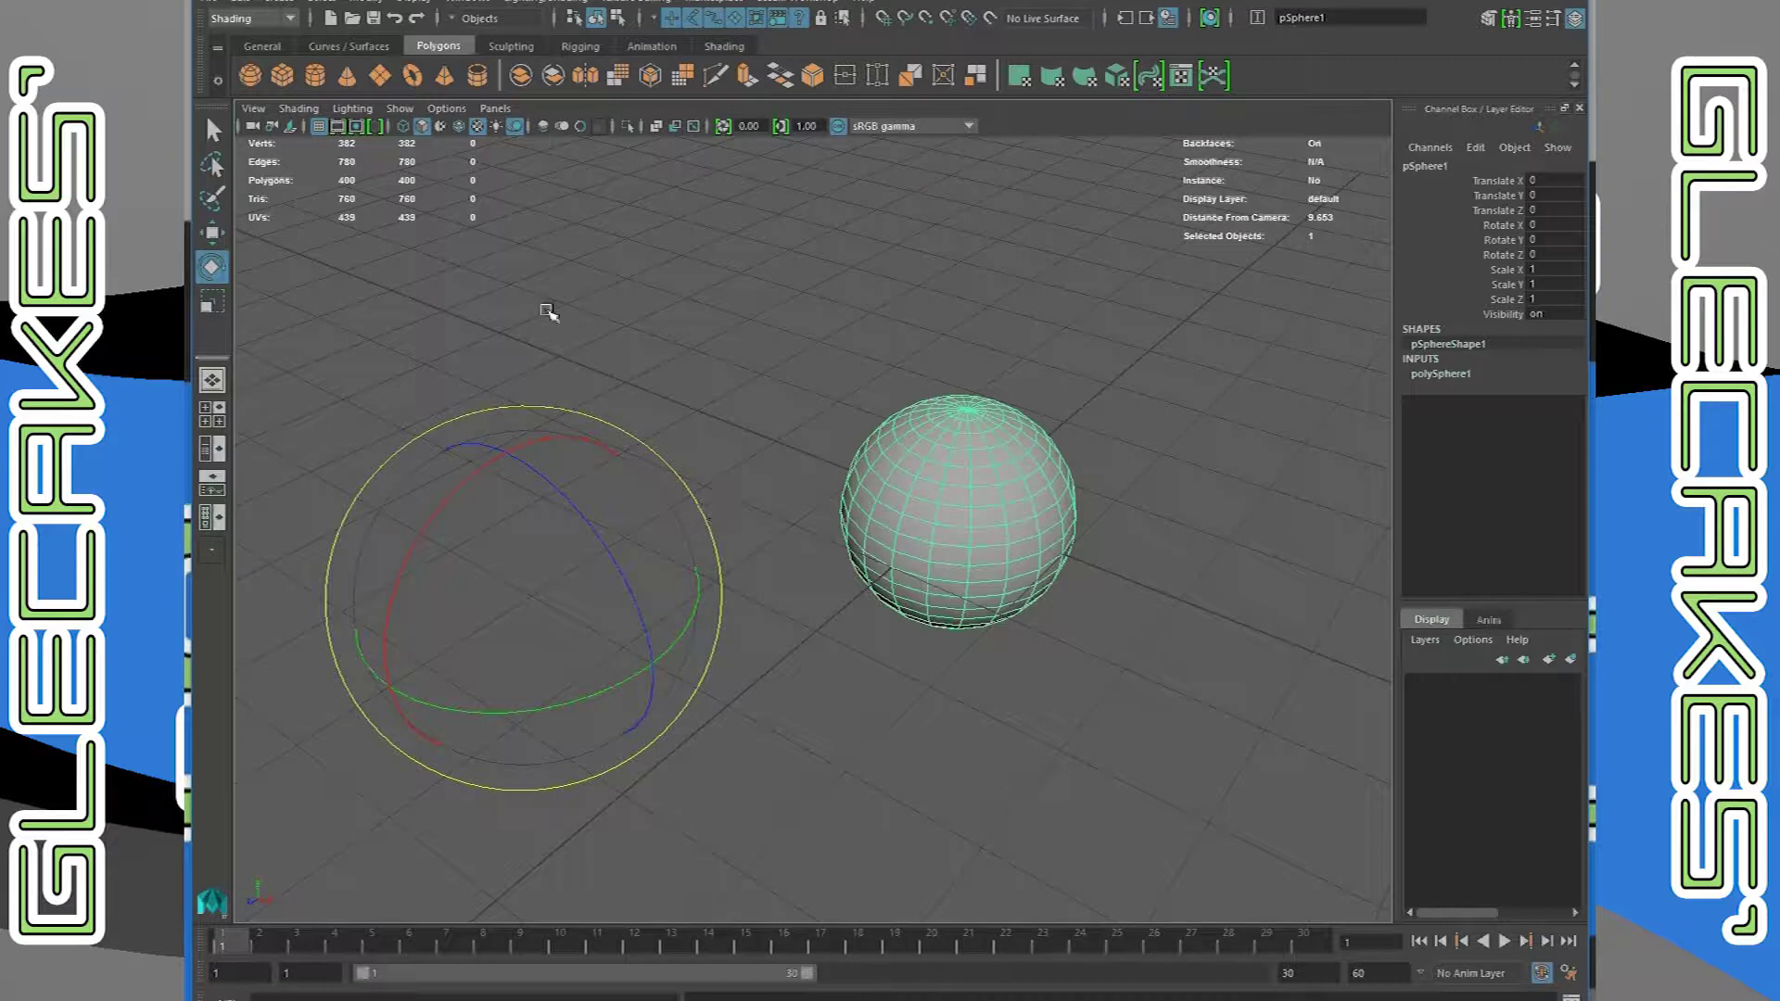
Turn on the display of the sphere's local rotation axes and reselect the sphere
{"action": "left_click", "coordinate": [648, 278]}
{"action": "left_click", "coordinate": [874, 529]}
{"action": "left_click", "coordinate": [422, 3]}
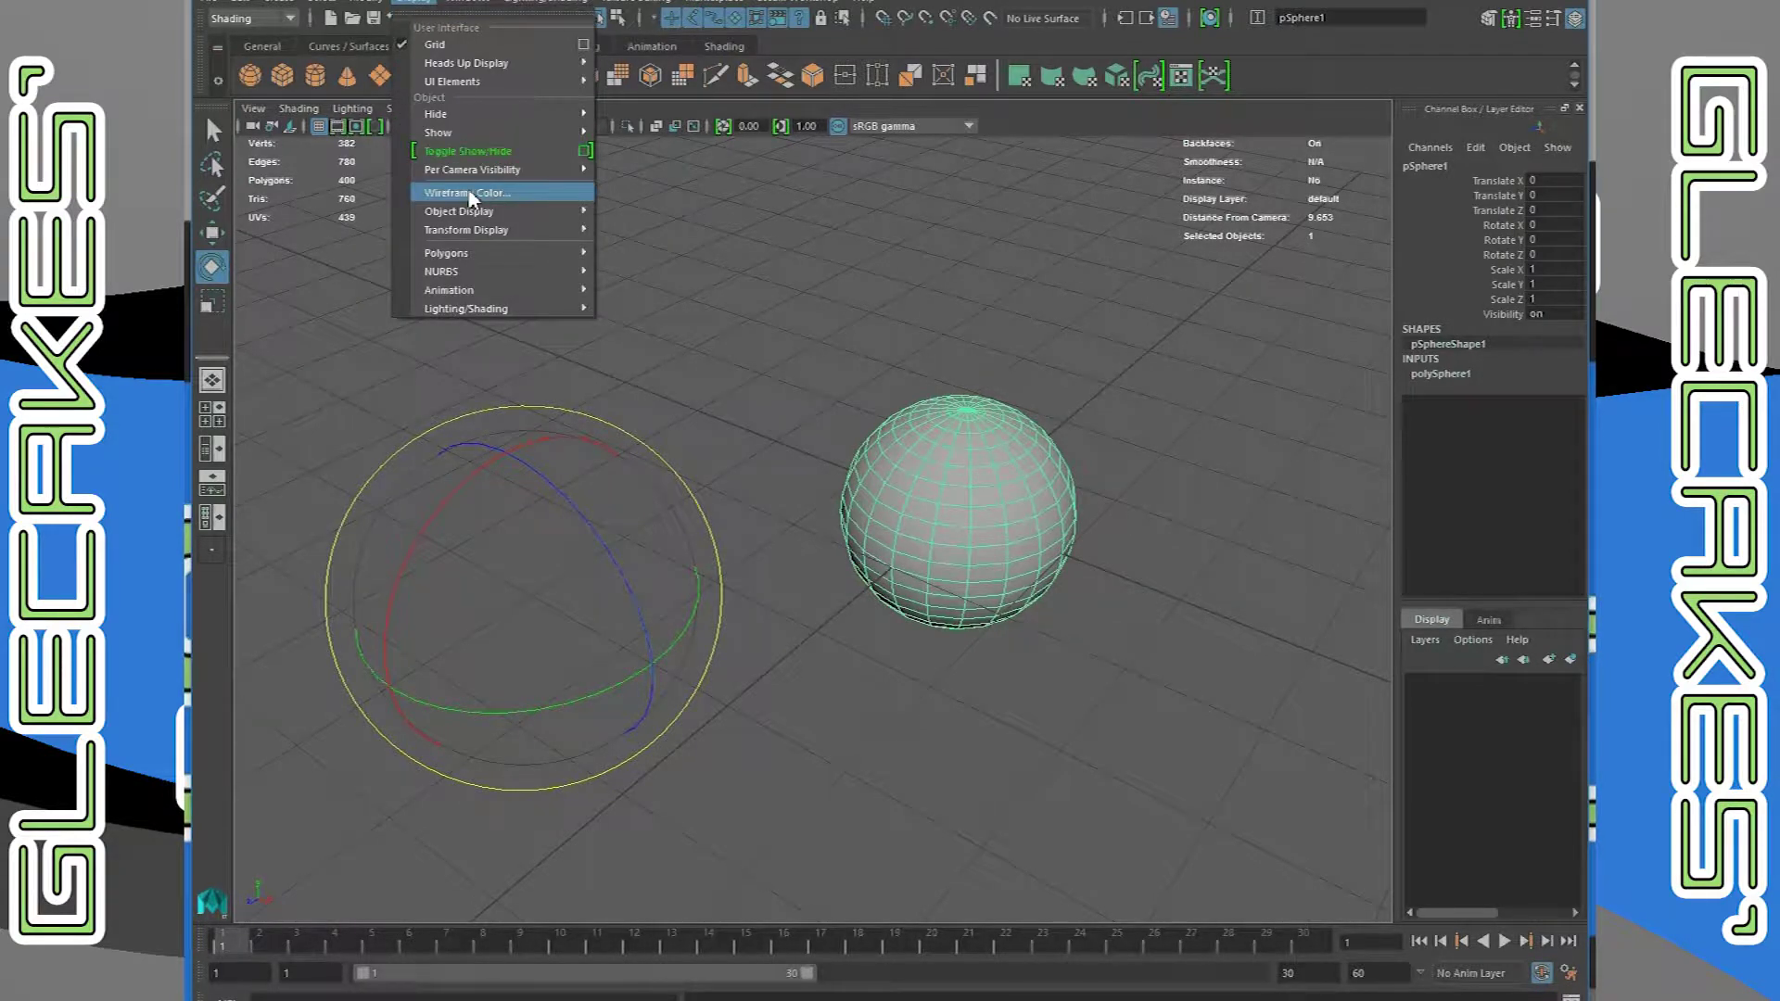
{"action": "mouse_move", "coordinate": [473, 230]}
{"action": "left_click", "coordinate": [680, 249]}
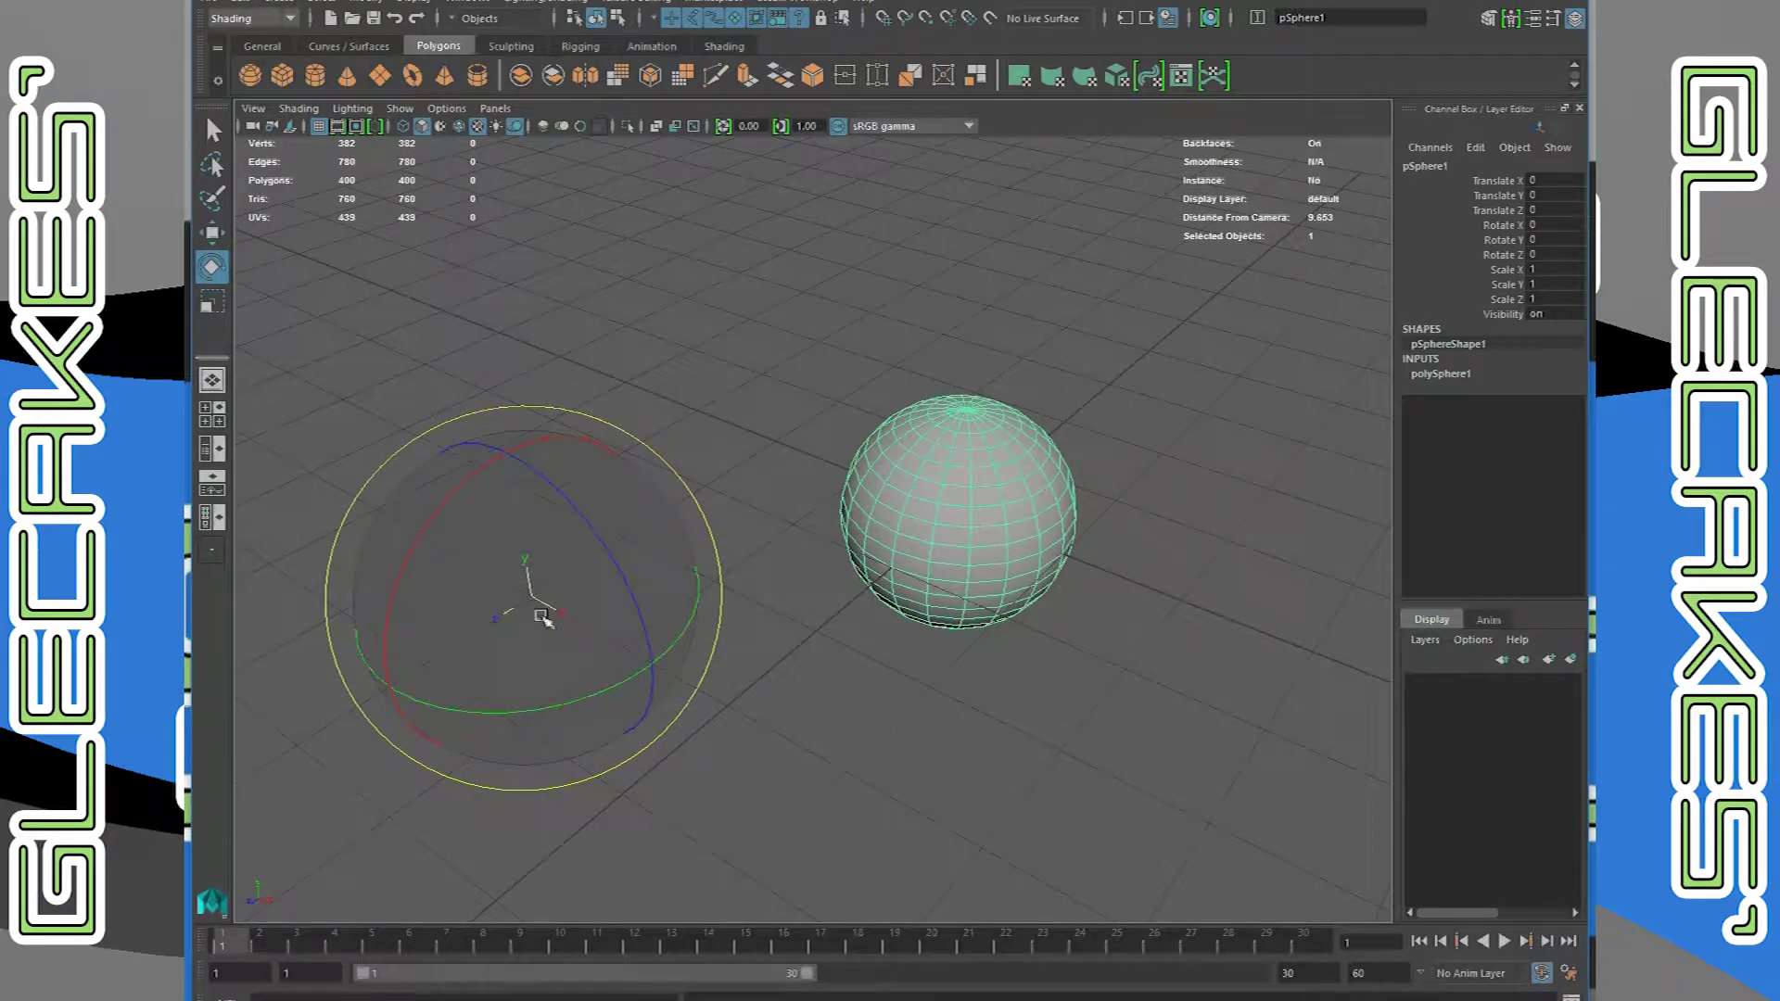
{"action": "left_click_drag", "start_coordinate": [781, 811], "coordinate": [446, 539]}
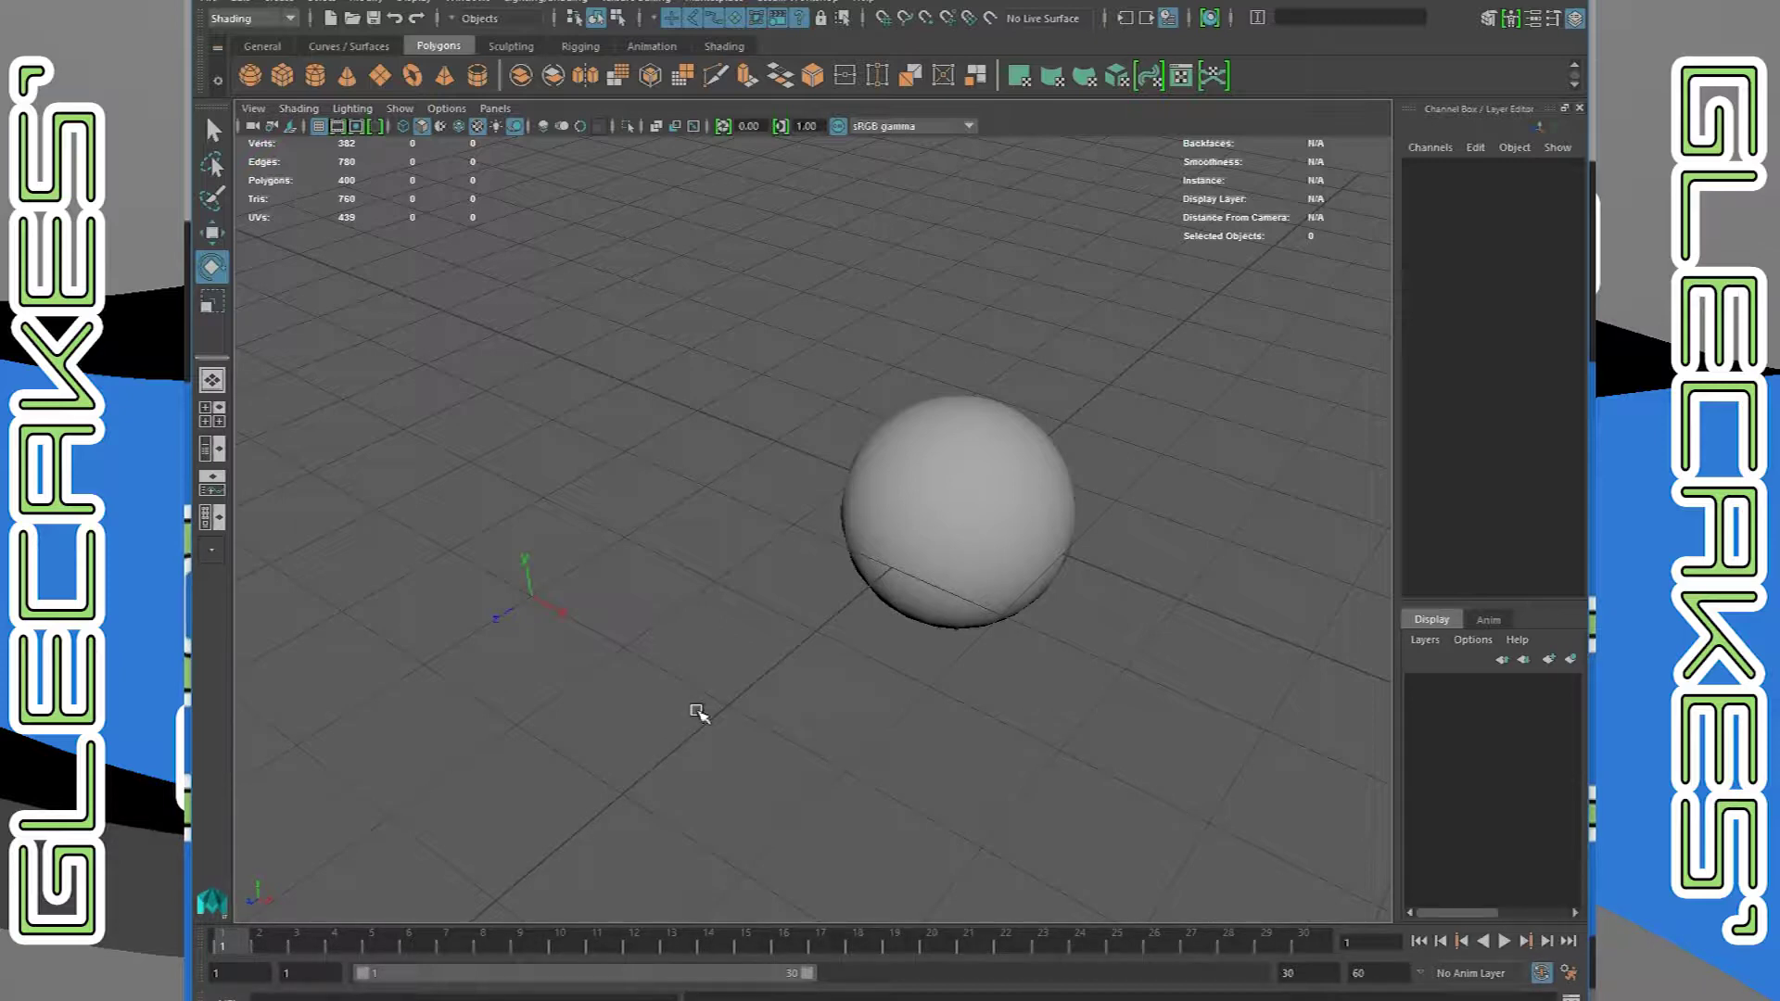
{"action": "left_click", "coordinate": [898, 516]}
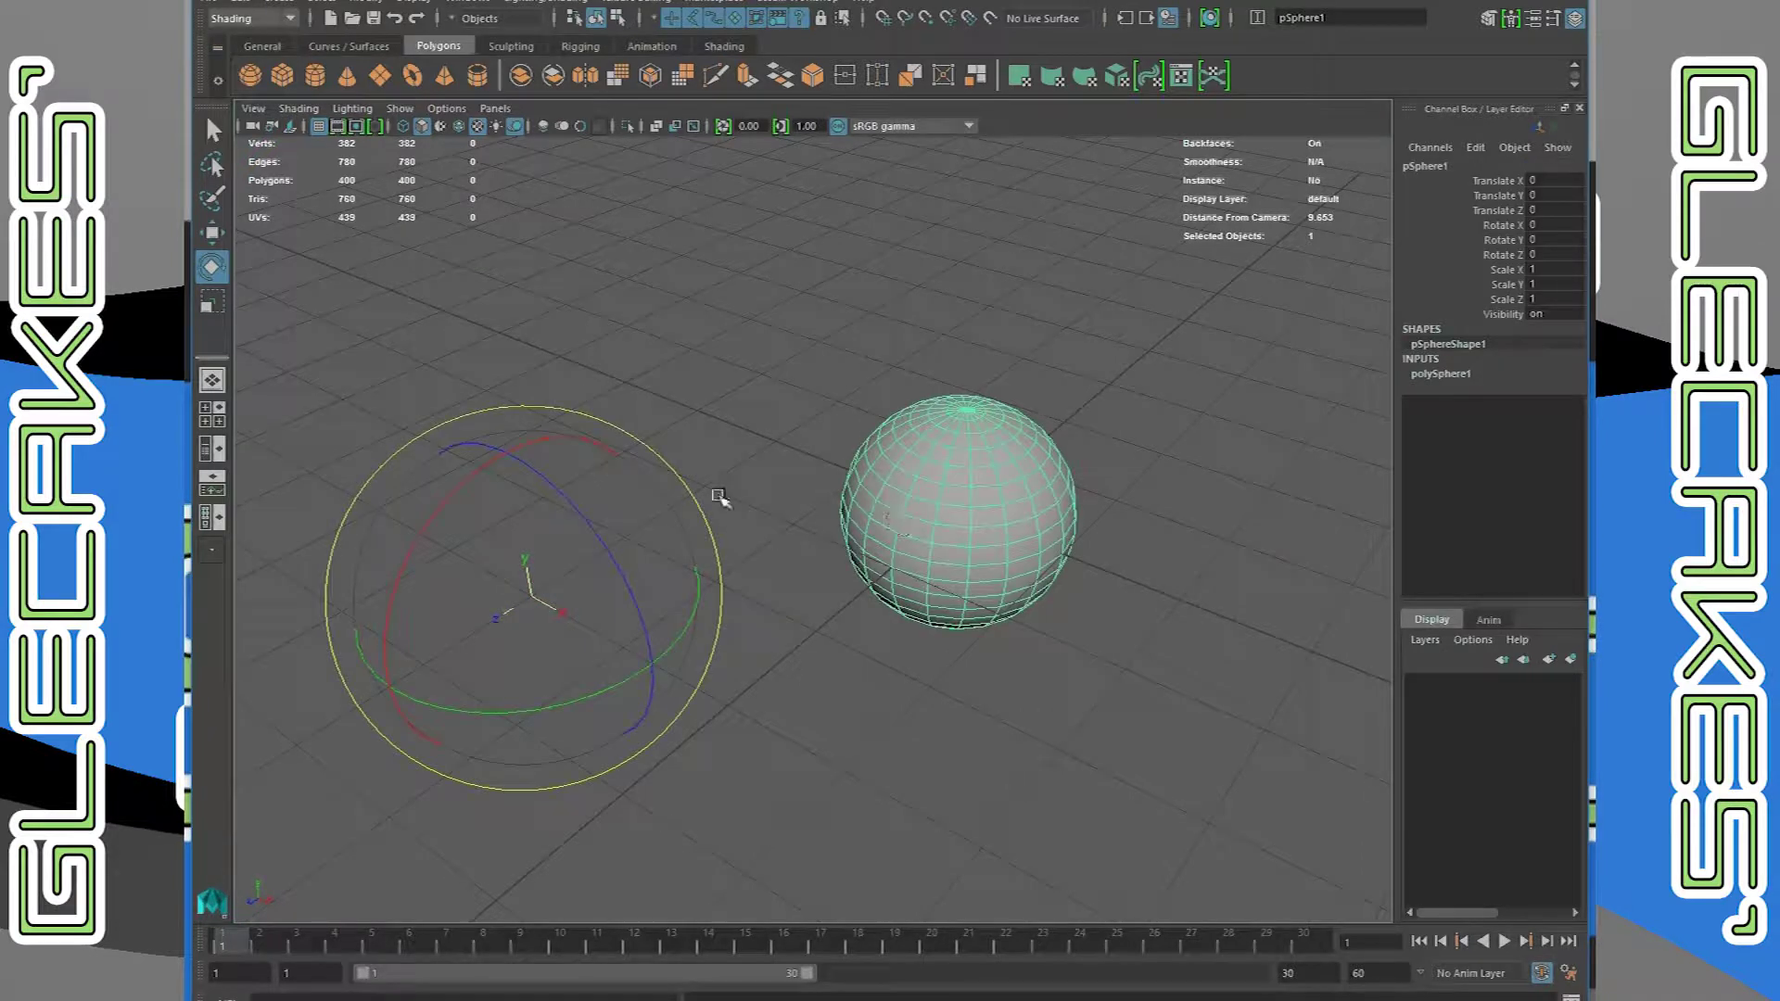
Switch to component selection mode and restrict the selection mask to Local Rotation Axes only
{"action": "key", "text": "F8"}
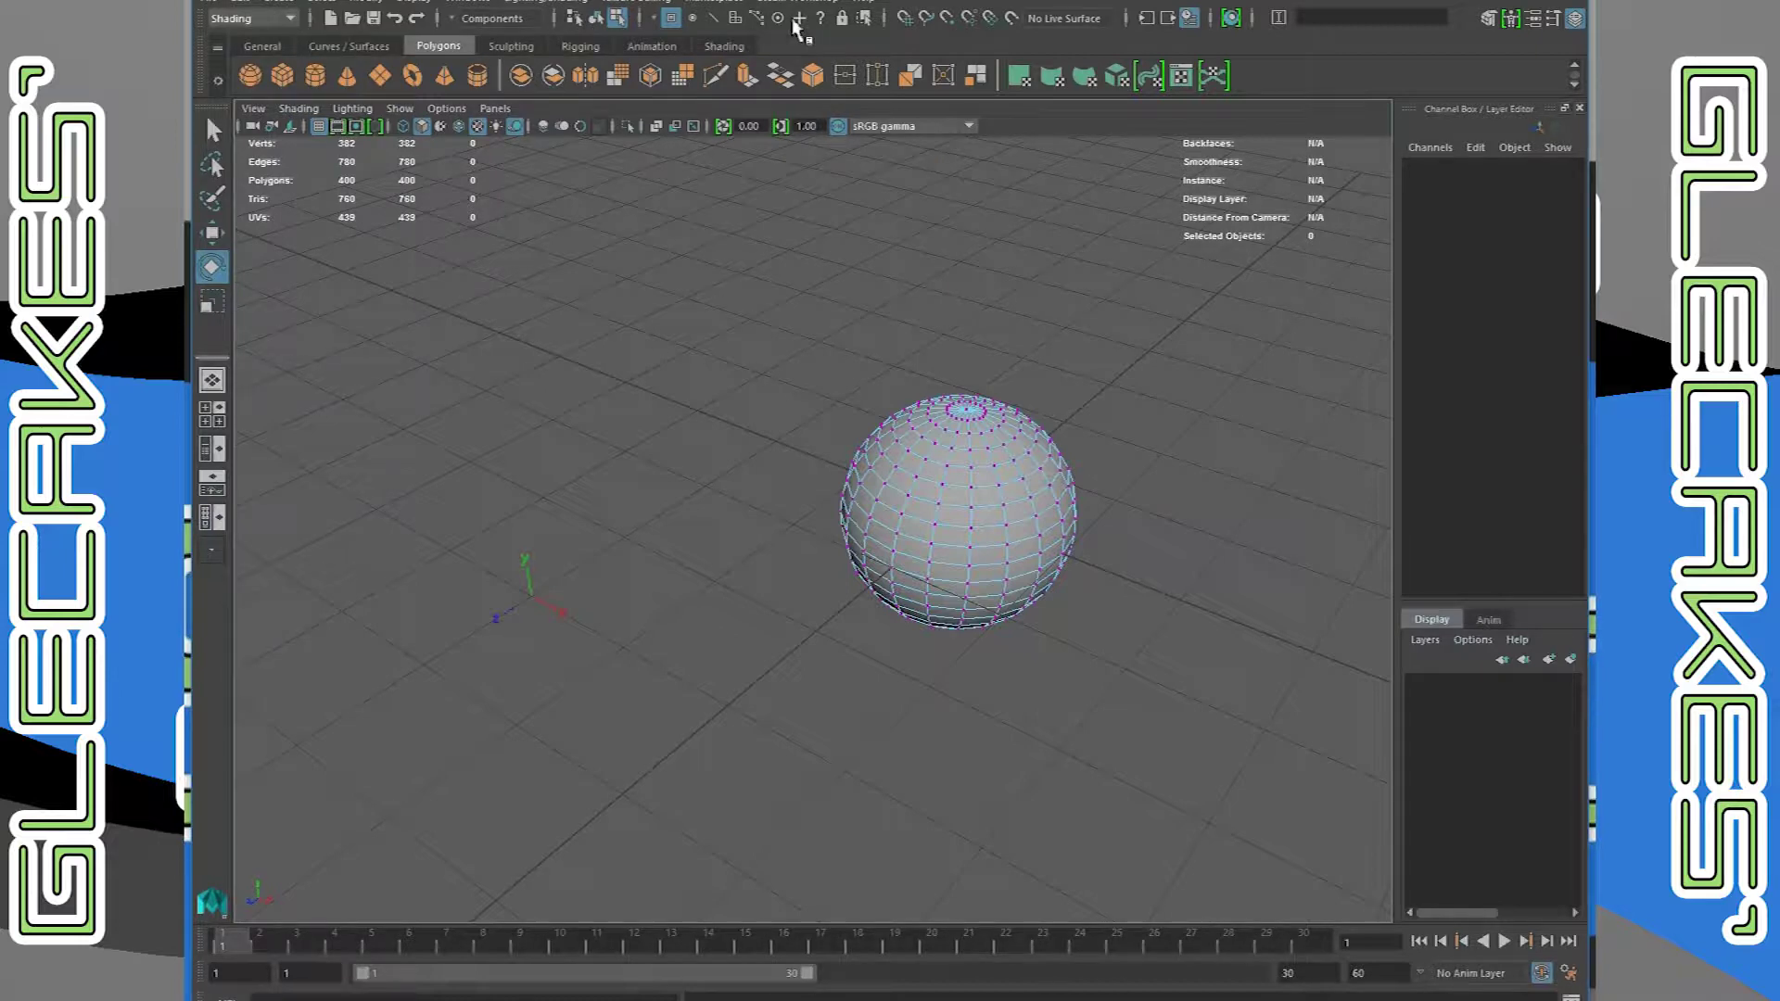
{"action": "right_click", "coordinate": [672, 19]}
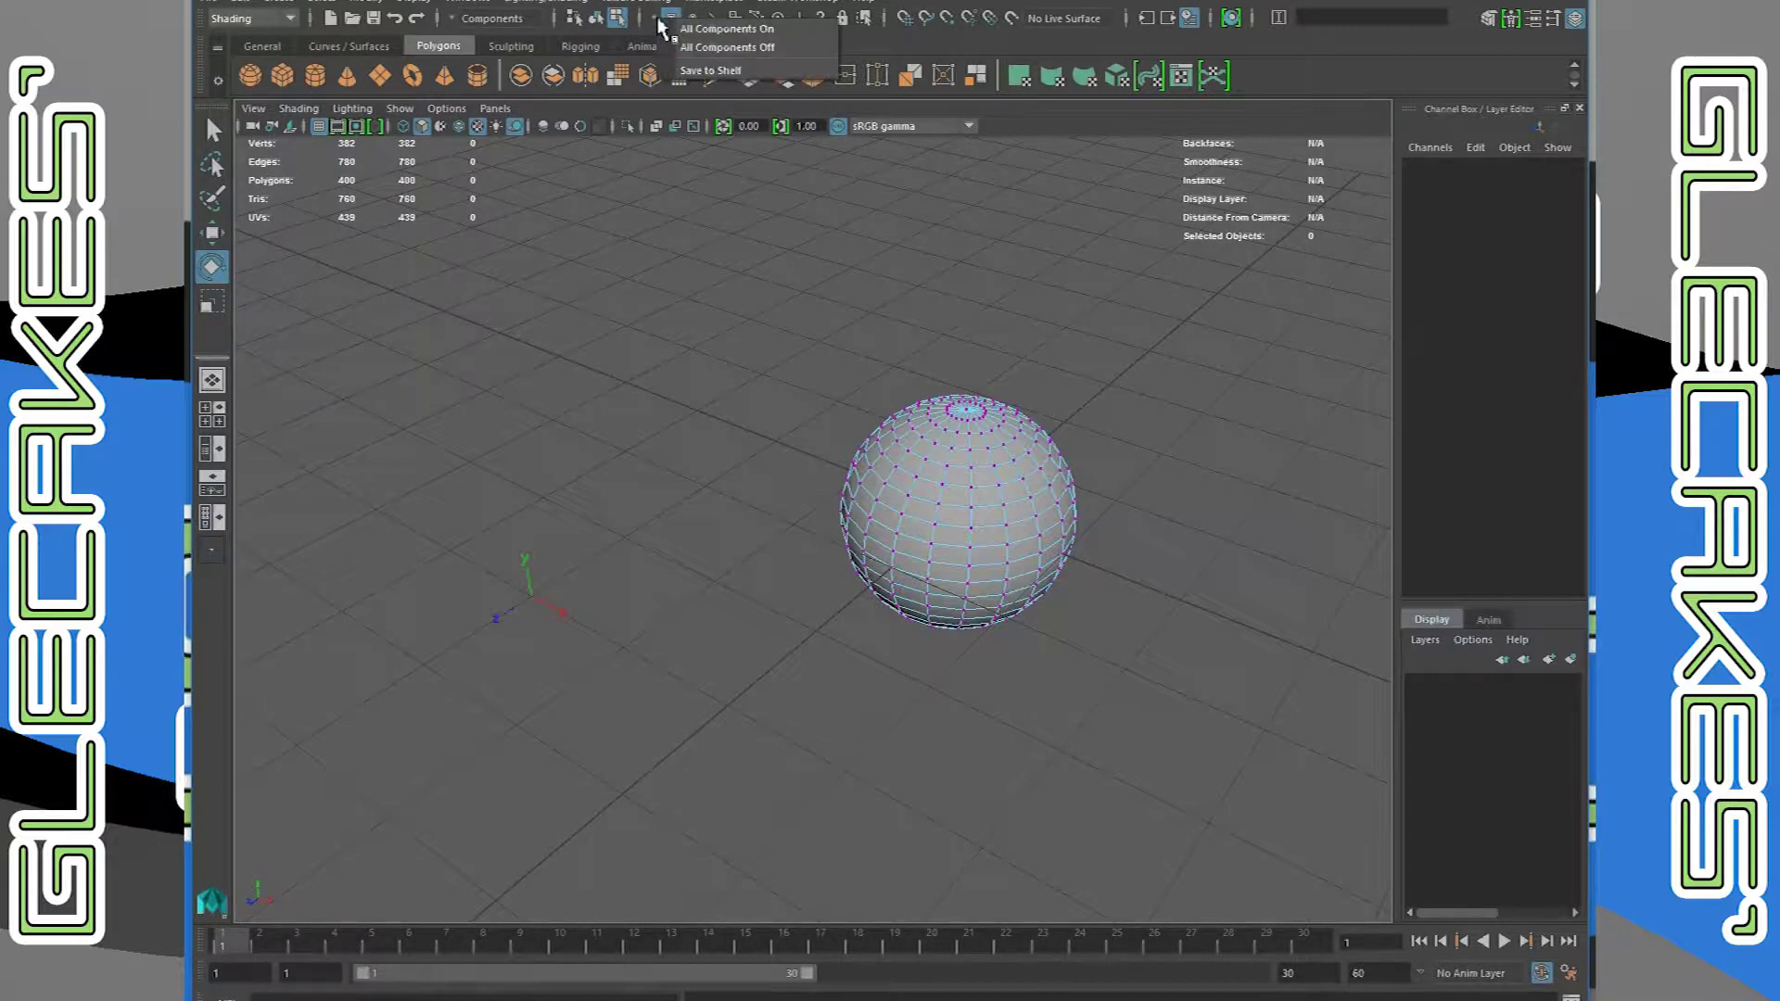
{"action": "left_click", "coordinate": [697, 47]}
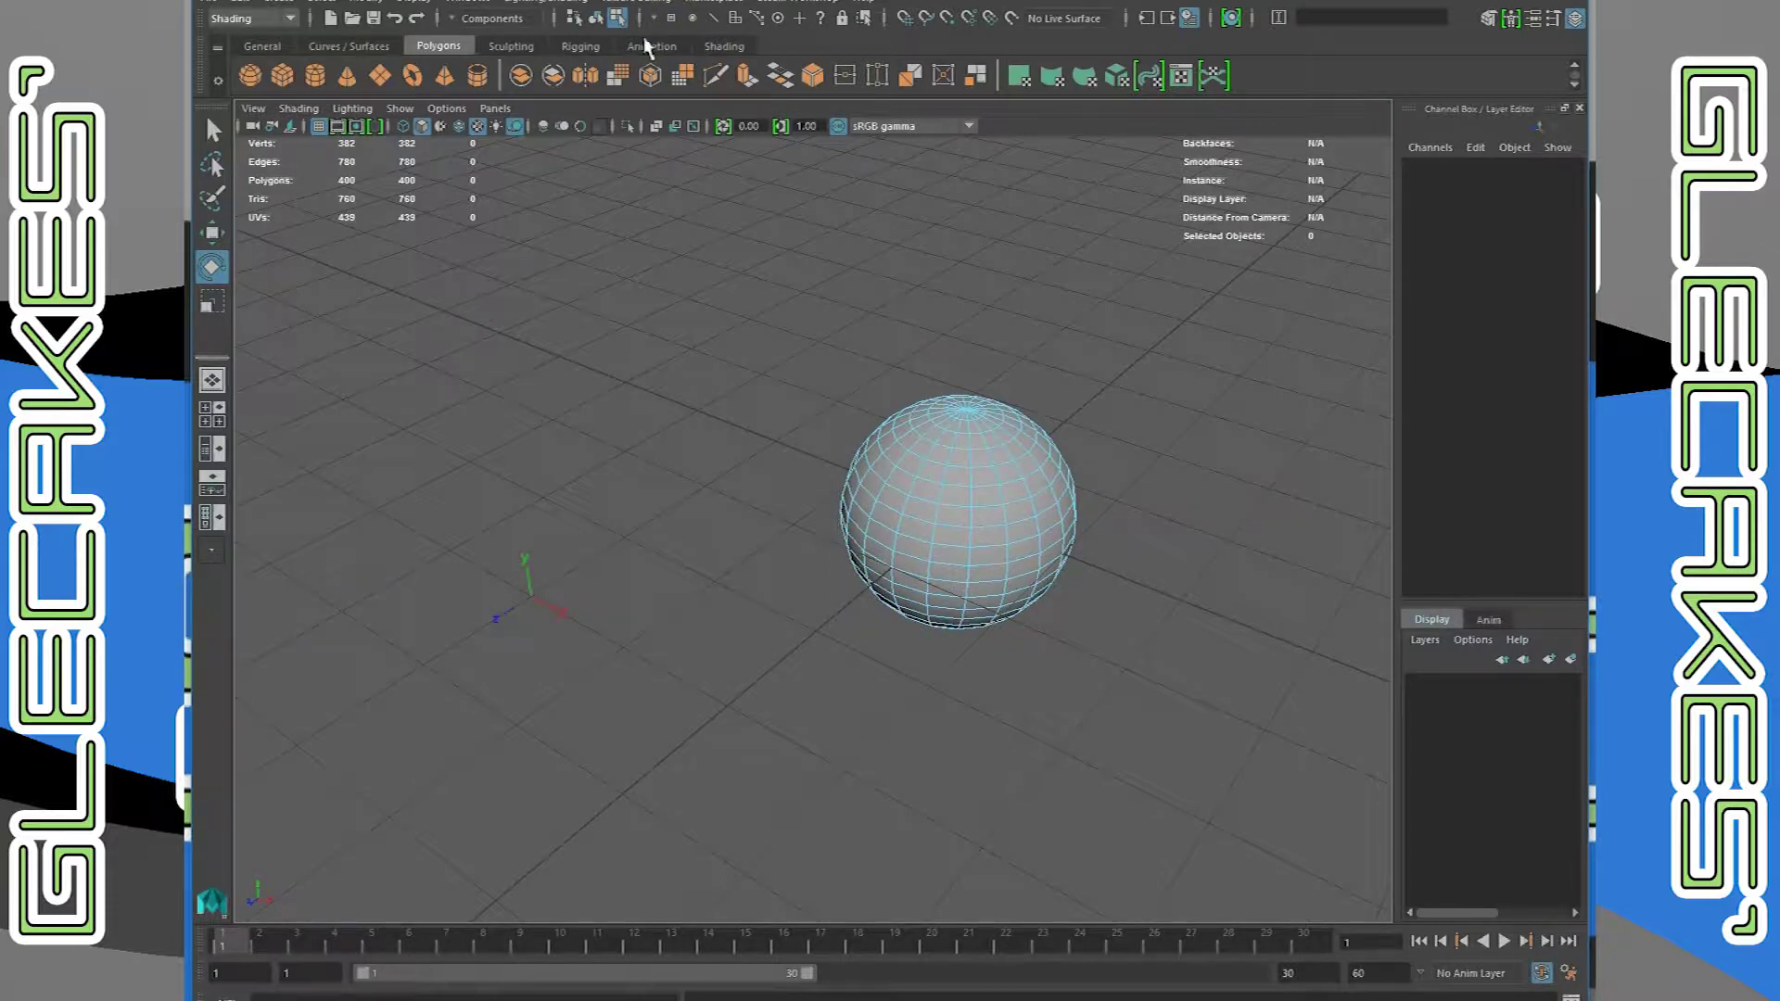
{"action": "left_click", "coordinate": [821, 23]}
{"action": "right_click", "coordinate": [822, 26]}
{"action": "left_click", "coordinate": [851, 31]}
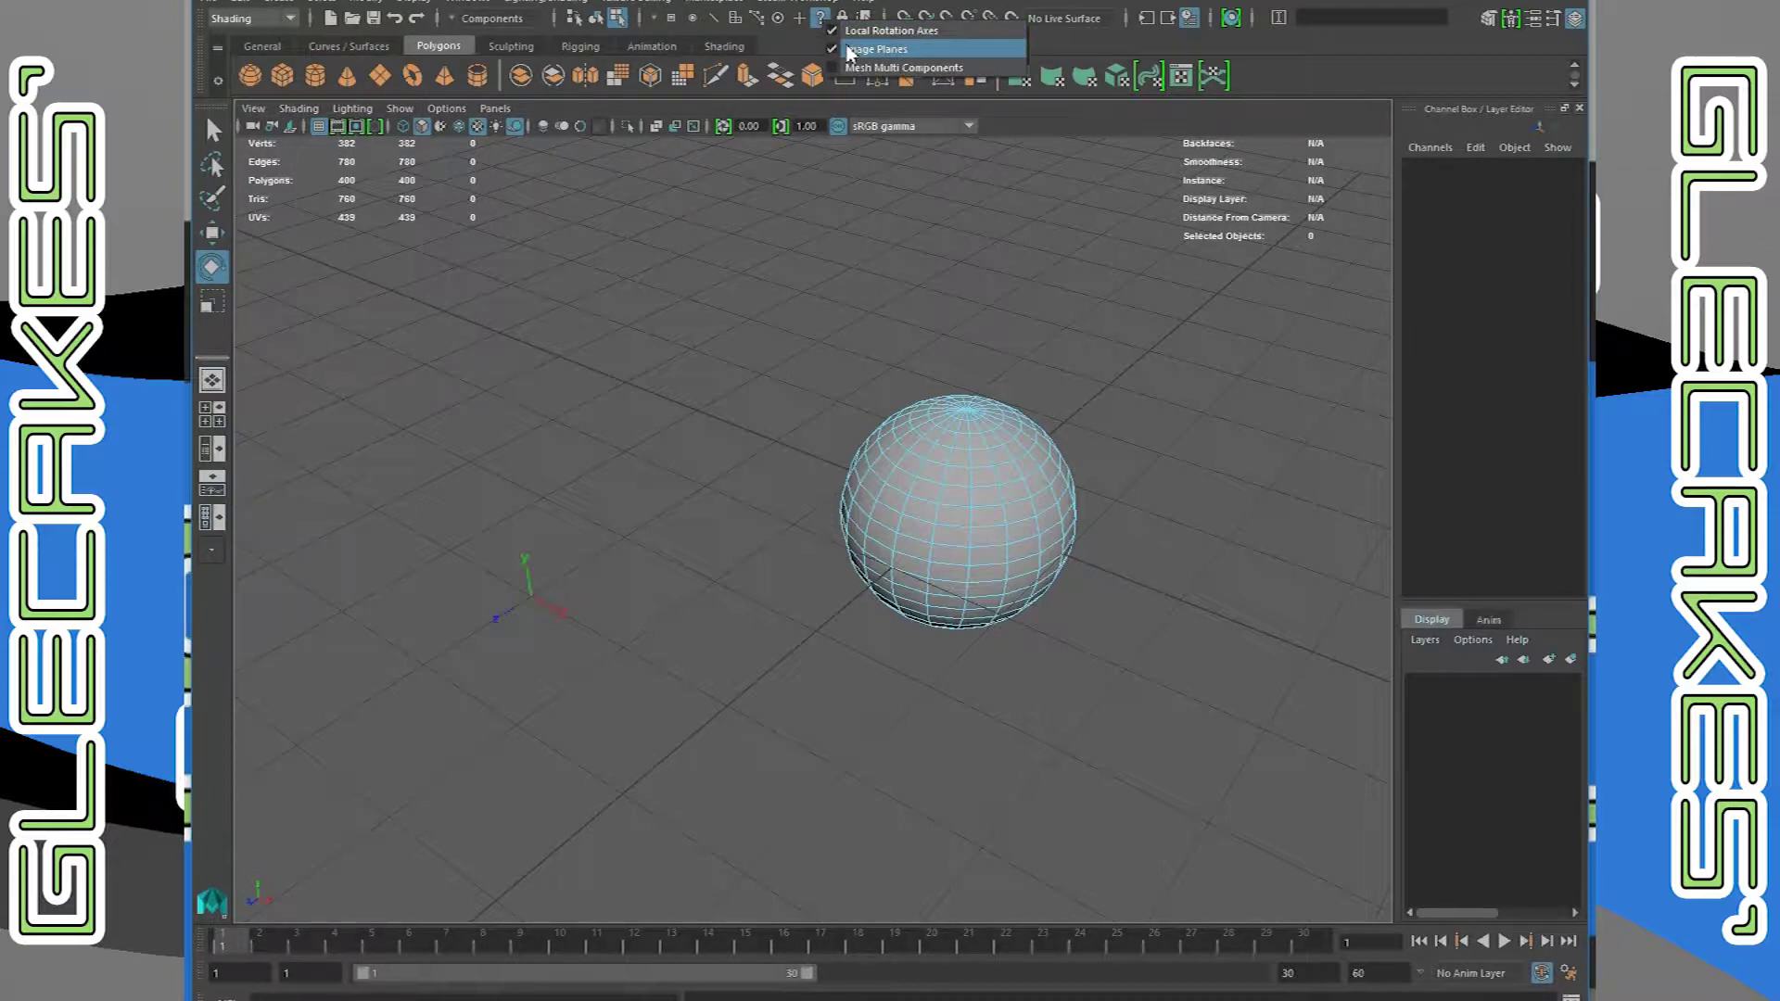
{"action": "left_click", "coordinate": [838, 52]}
{"action": "right_click", "coordinate": [826, 25]}
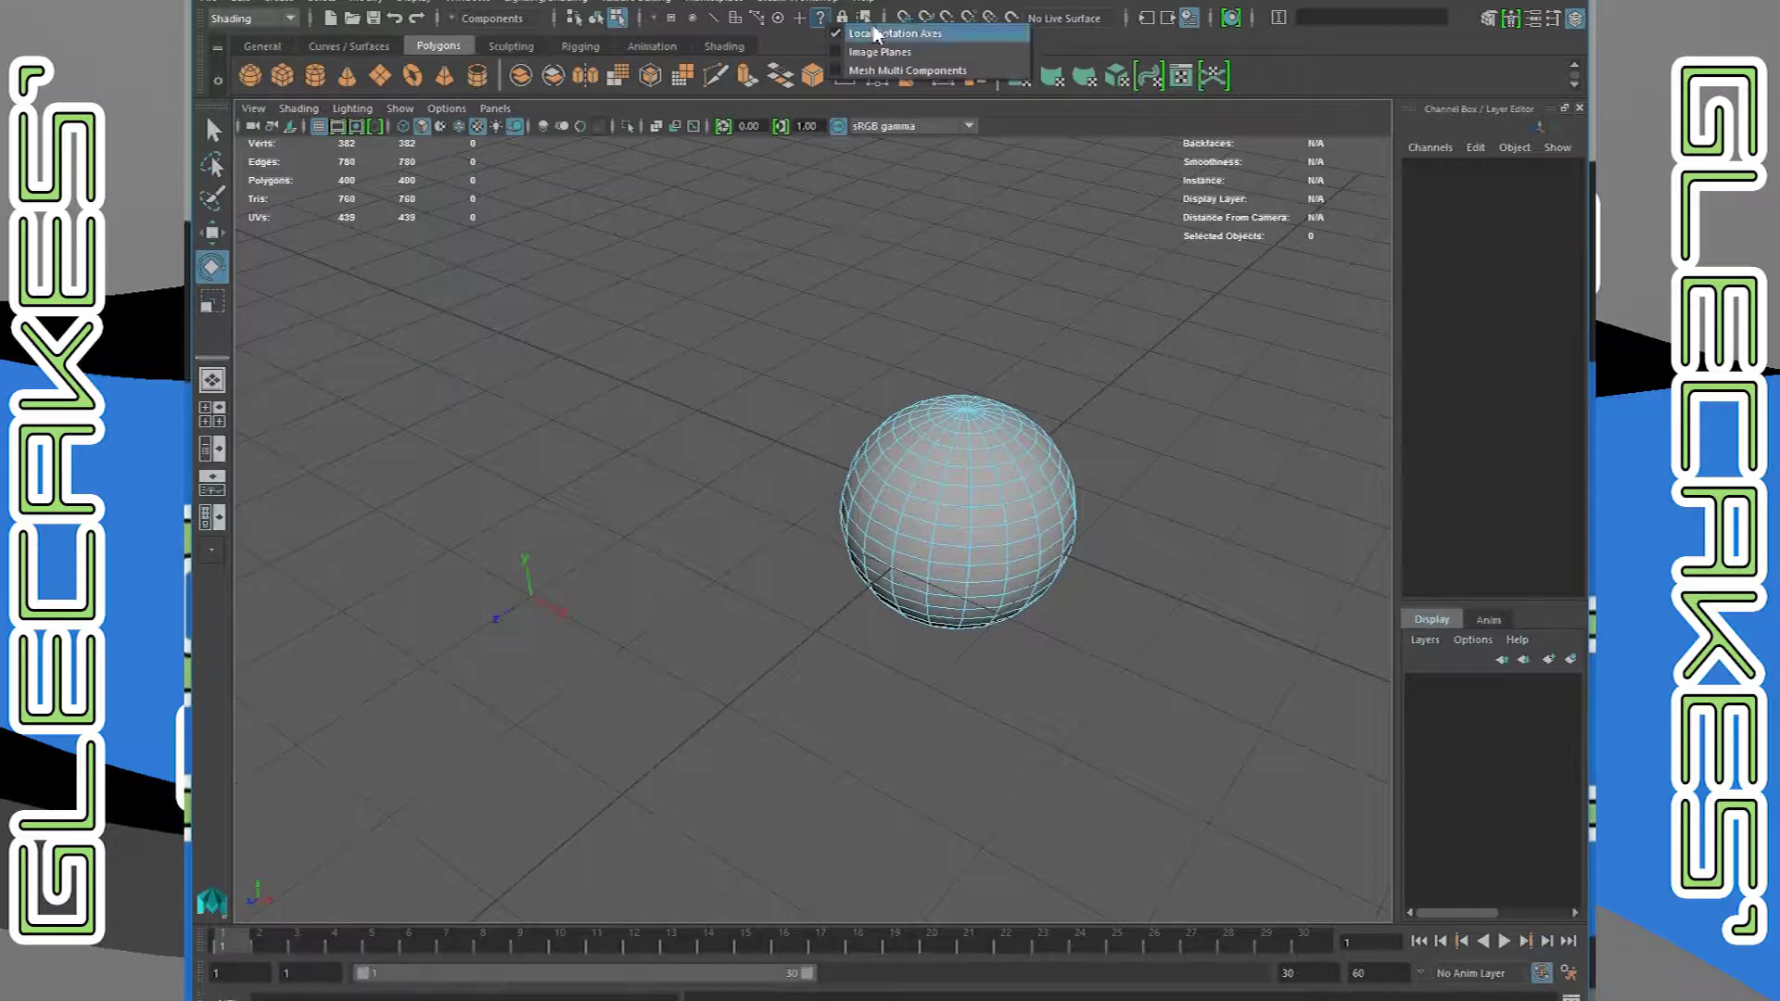
{"action": "left_click", "coordinate": [474, 528]}
Rotate the sphere's local rotation axes freehand to about -214, -51 and 165 degrees in X, Y and Z, and return to object selection mode
{"action": "left_click_drag", "start_coordinate": [473, 528], "coordinate": [624, 671]}
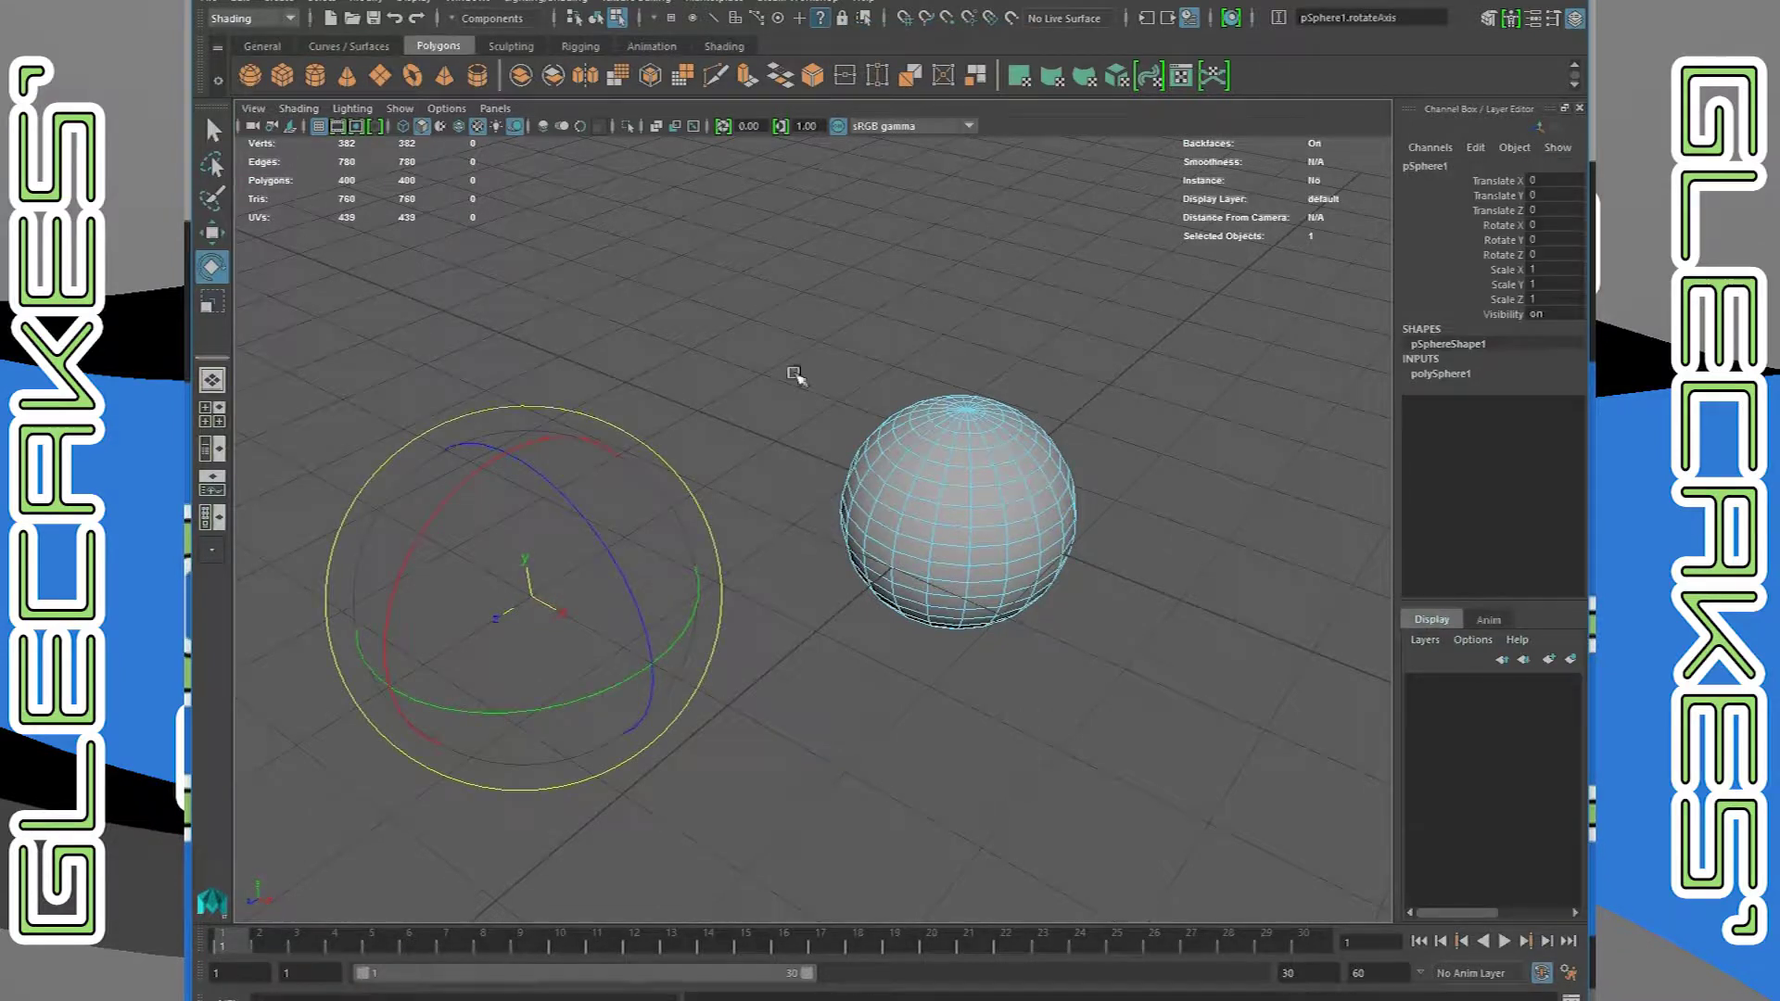
{"action": "left_click_drag", "start_coordinate": [461, 516], "coordinate": [656, 708]}
{"action": "left_click_drag", "start_coordinate": [607, 701], "coordinate": [432, 540]}
{"action": "left_click_drag", "start_coordinate": [592, 651], "coordinate": [506, 615]}
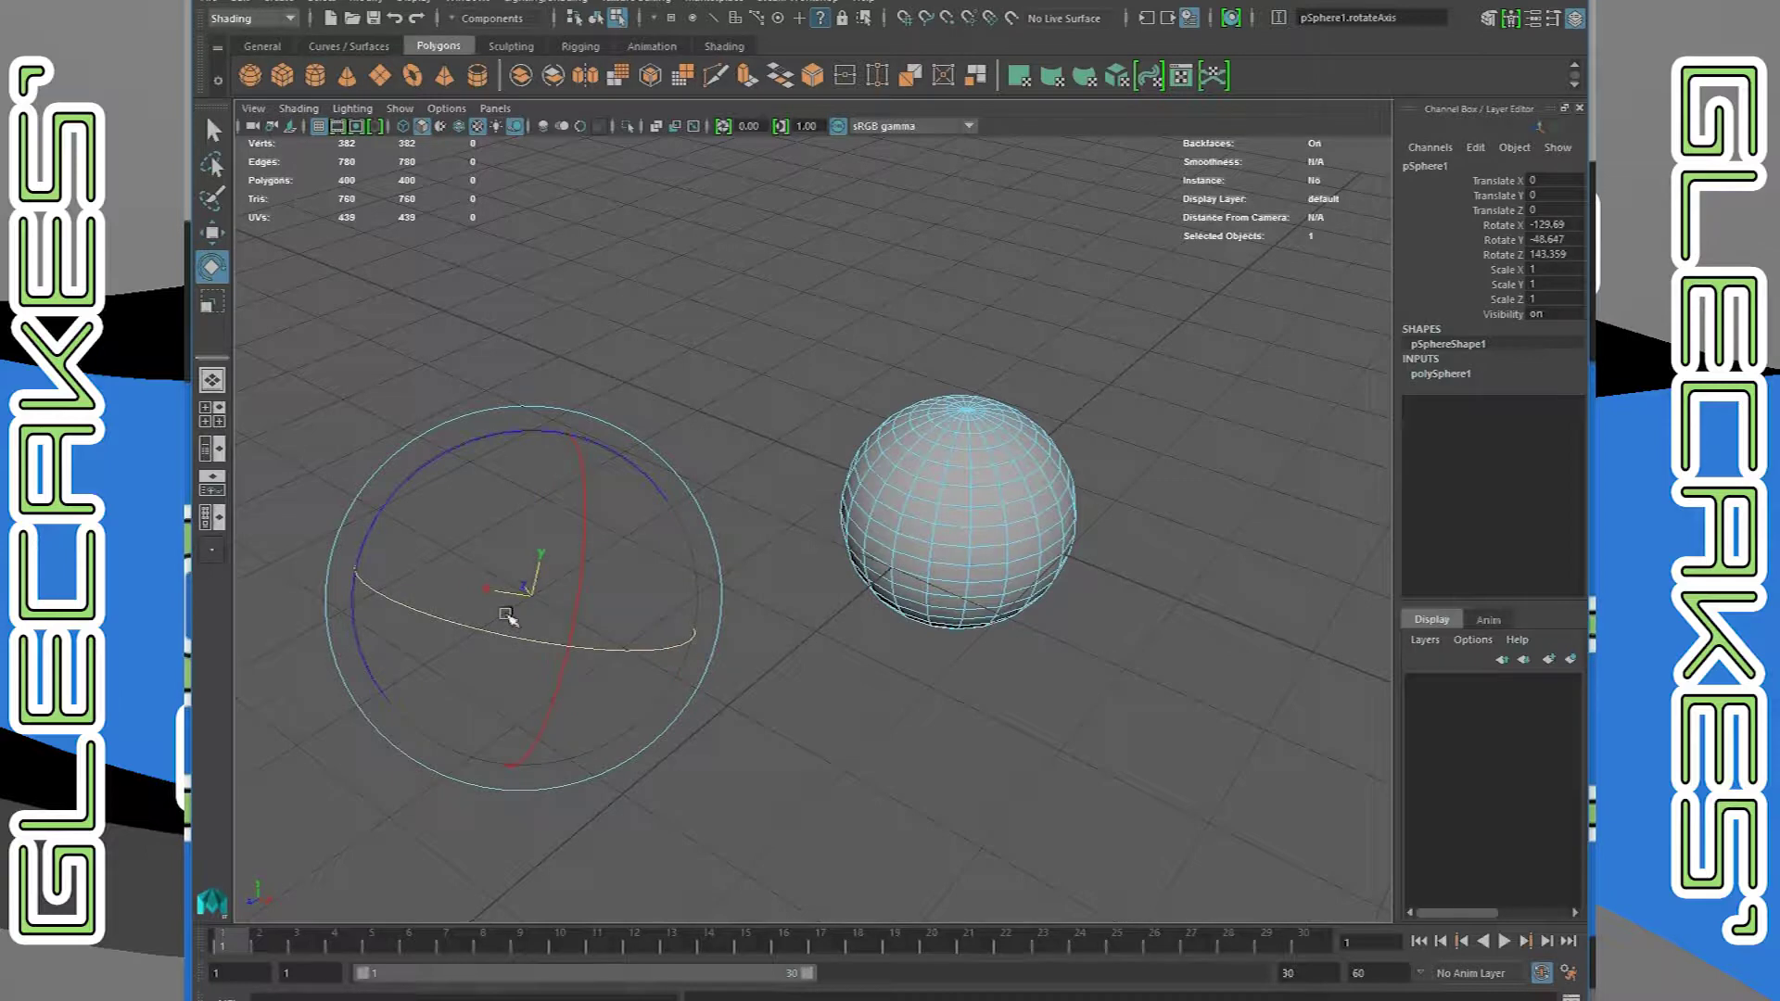
{"action": "left_click_drag", "start_coordinate": [588, 528], "coordinate": [628, 611]}
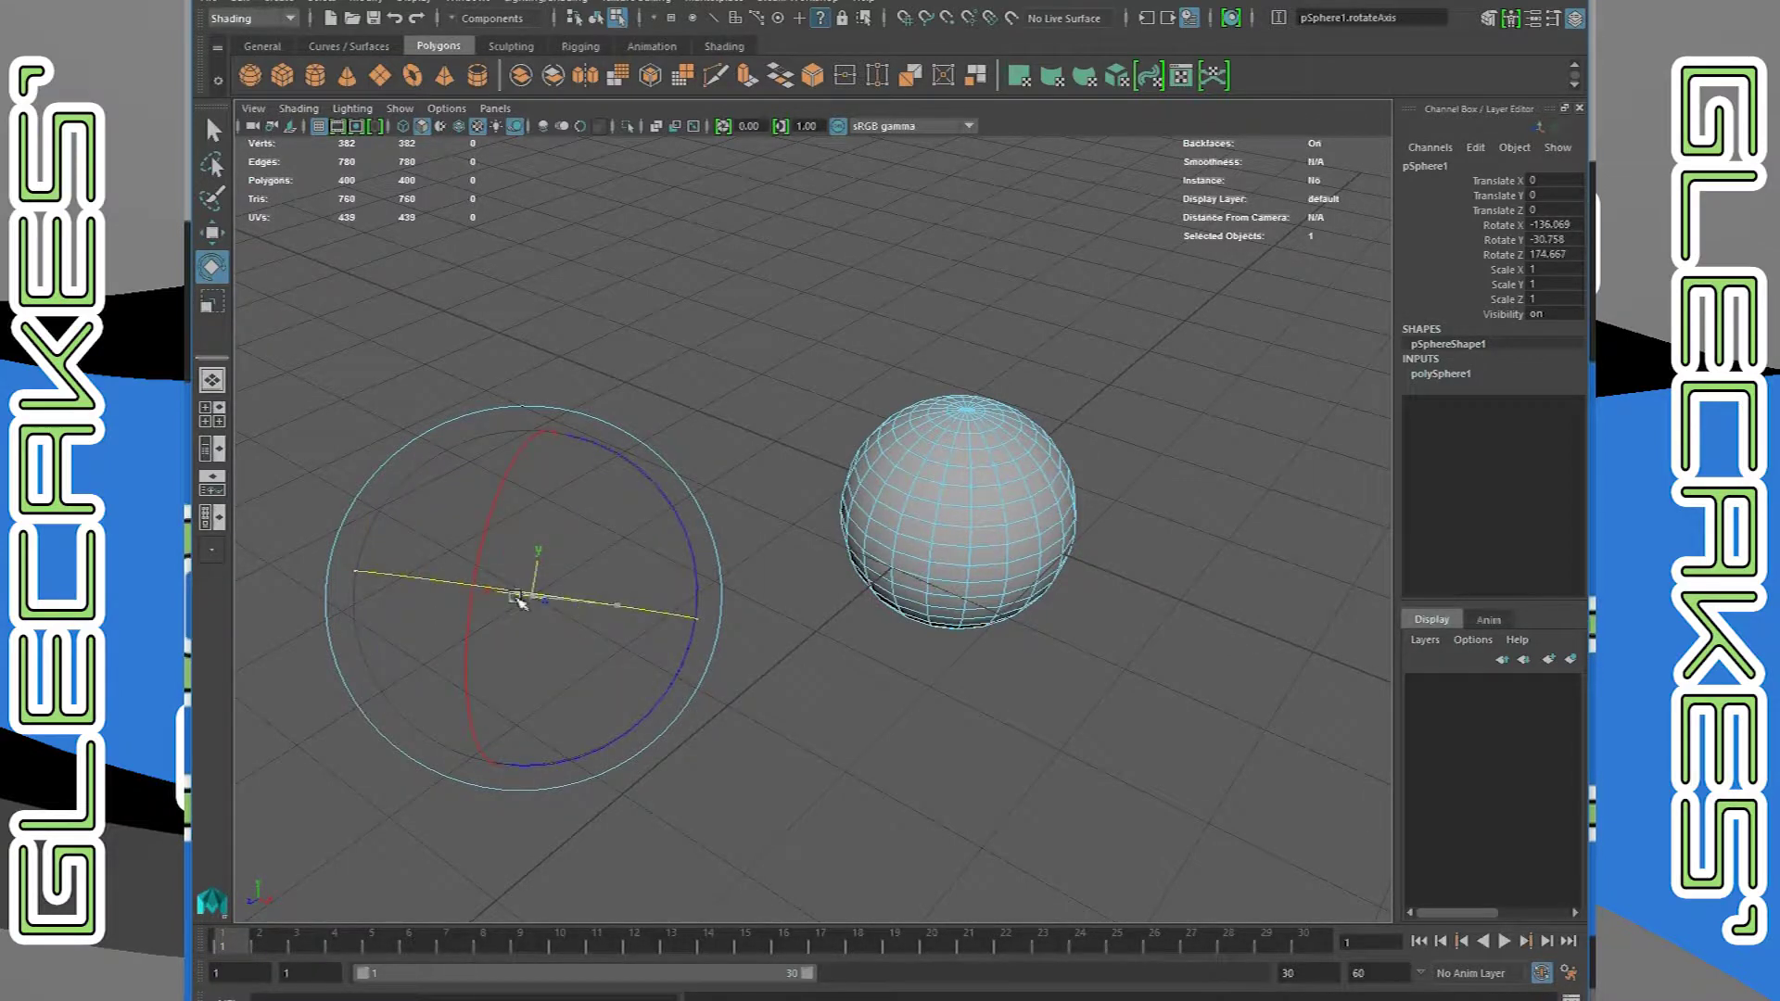
{"action": "left_click_drag", "start_coordinate": [516, 598], "coordinate": [480, 488]}
{"action": "key", "text": "F8"}
Set the Move tool's axis orientation to Object
{"action": "key", "text": "w"}
{"action": "left_click_drag", "start_coordinate": [528, 591], "coordinate": [679, 520], "text": "alt"}
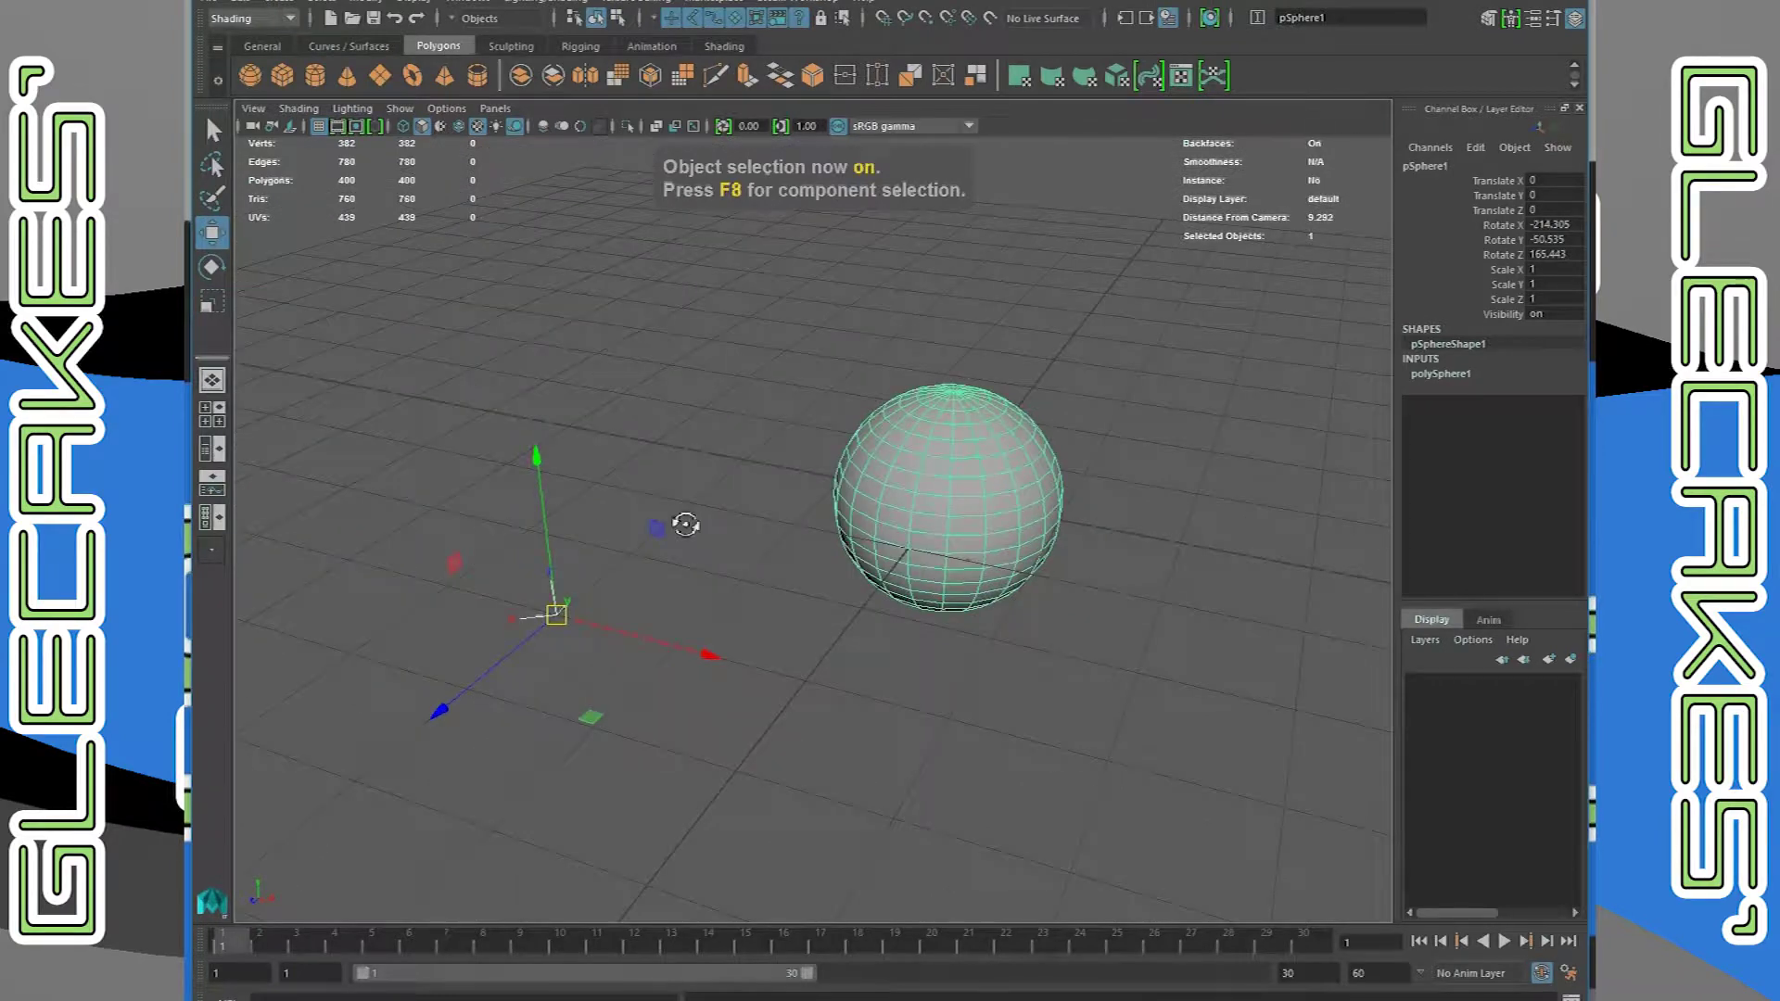
{"action": "double_click", "coordinate": [211, 232]}
{"action": "left_click", "coordinate": [394, 184]}
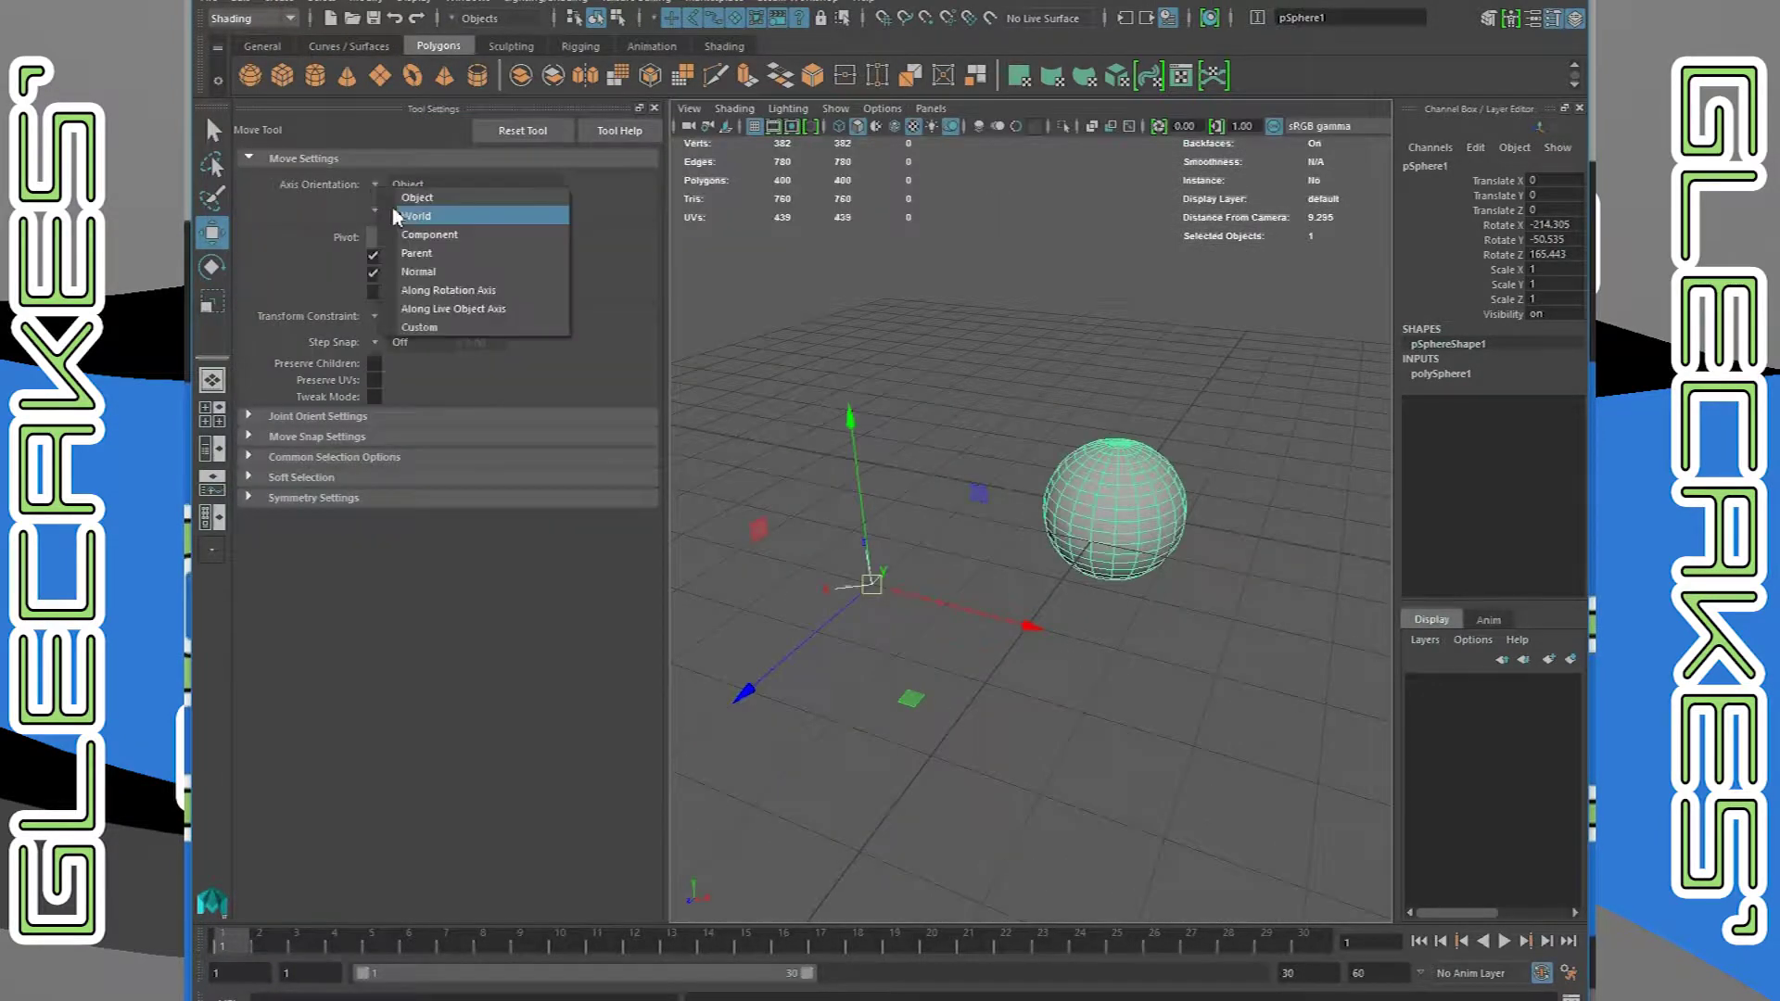
{"action": "left_click", "coordinate": [404, 198]}
Reselect the sphere, toggle pivot editing and move the sphere to about 0.04, -0.41, 0.87 in X, Y and Z
{"action": "left_click_drag", "start_coordinate": [1006, 380], "coordinate": [914, 425], "text": "alt"}
{"action": "left_click", "coordinate": [914, 426]}
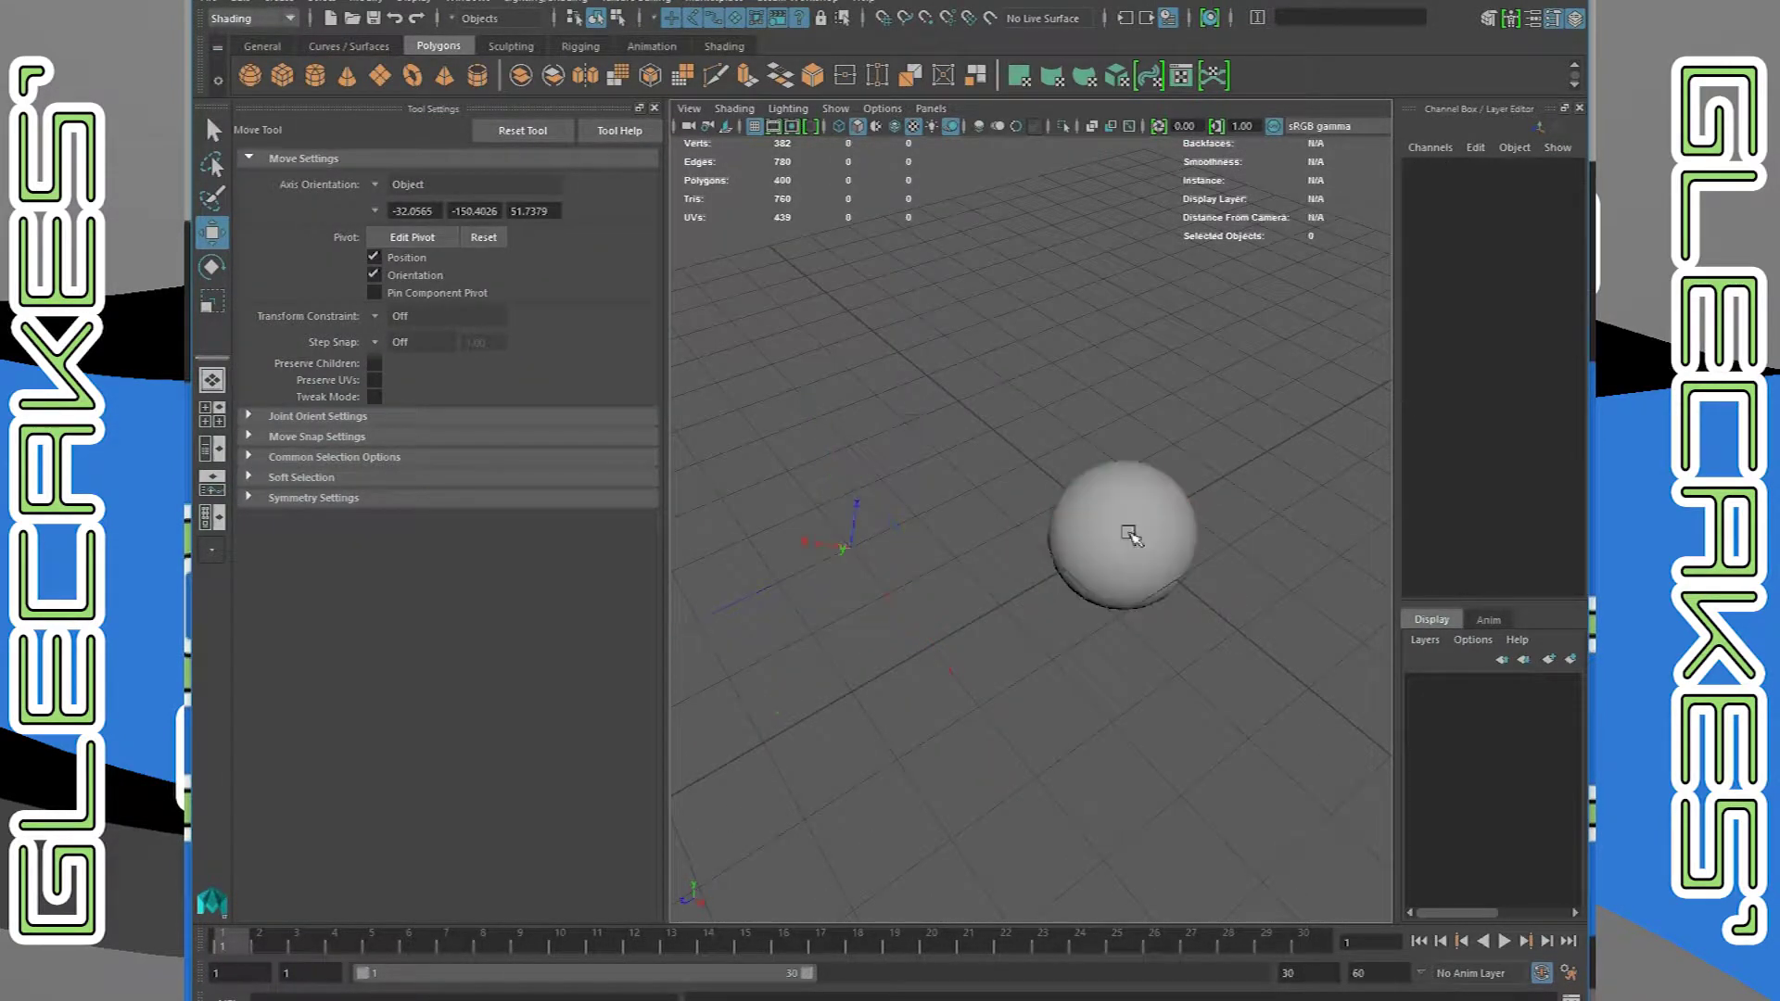
{"action": "left_click", "coordinate": [1128, 530]}
{"action": "left_click_drag", "start_coordinate": [1128, 530], "coordinate": [1100, 402], "text": "alt"}
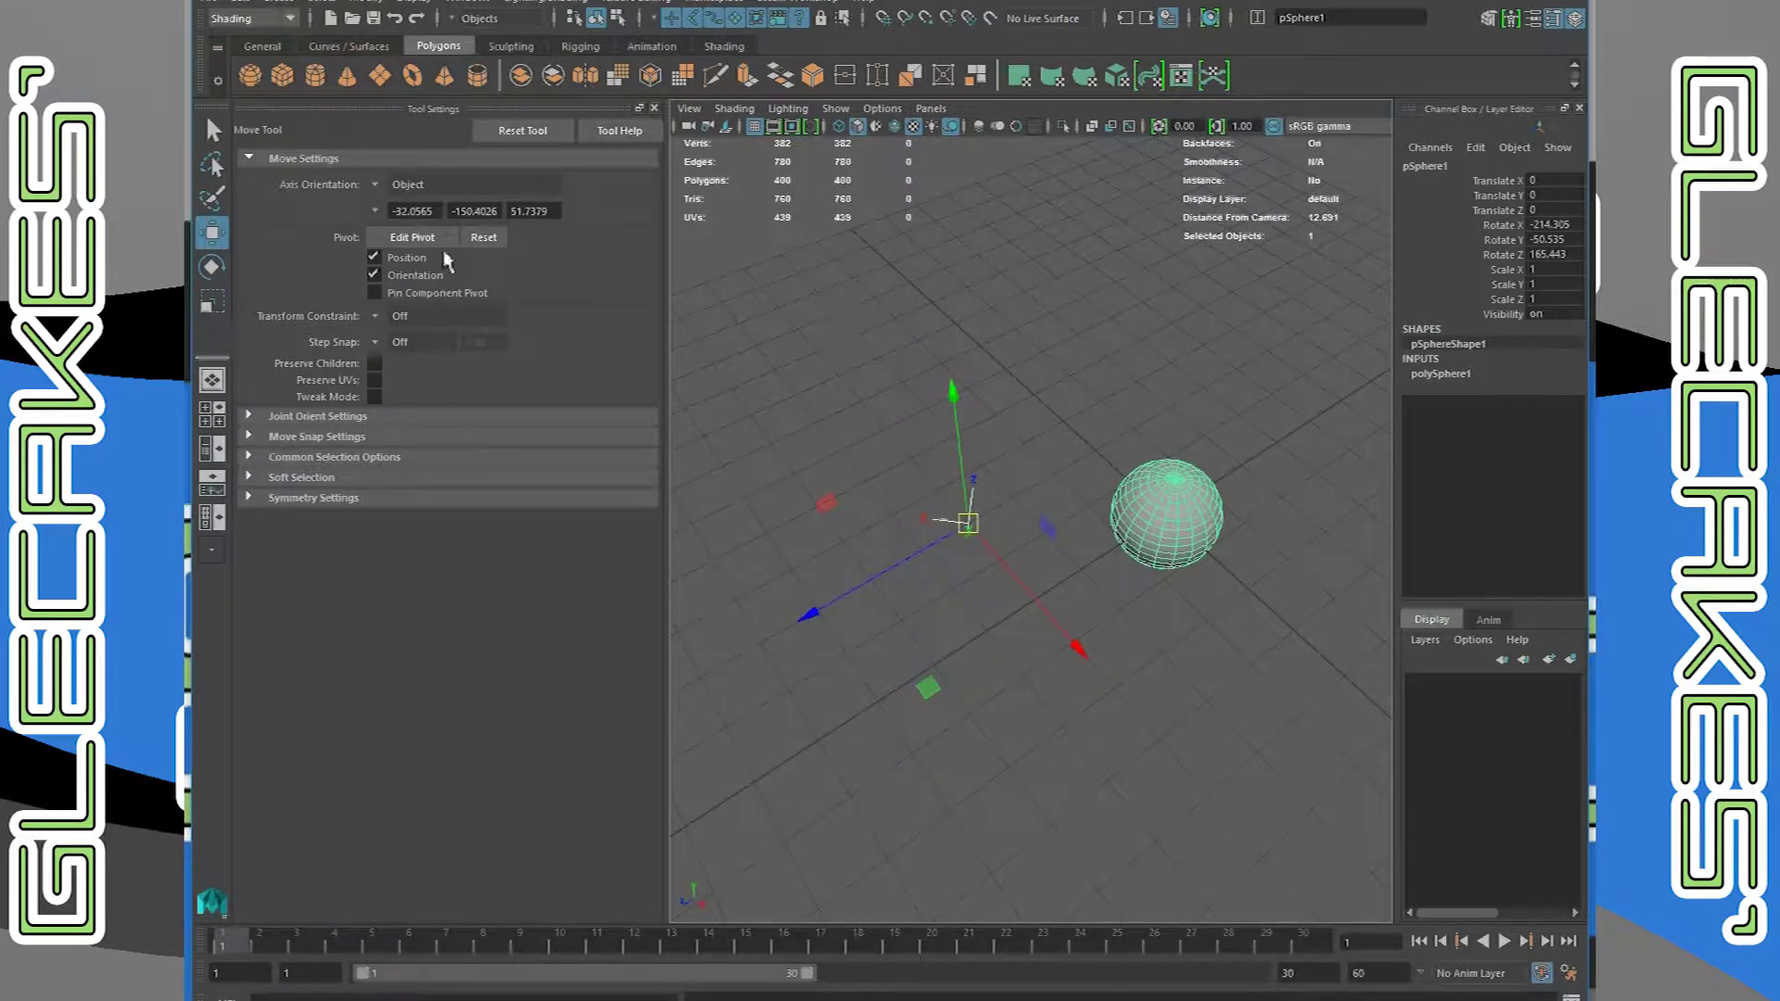
{"action": "left_click", "coordinate": [433, 237]}
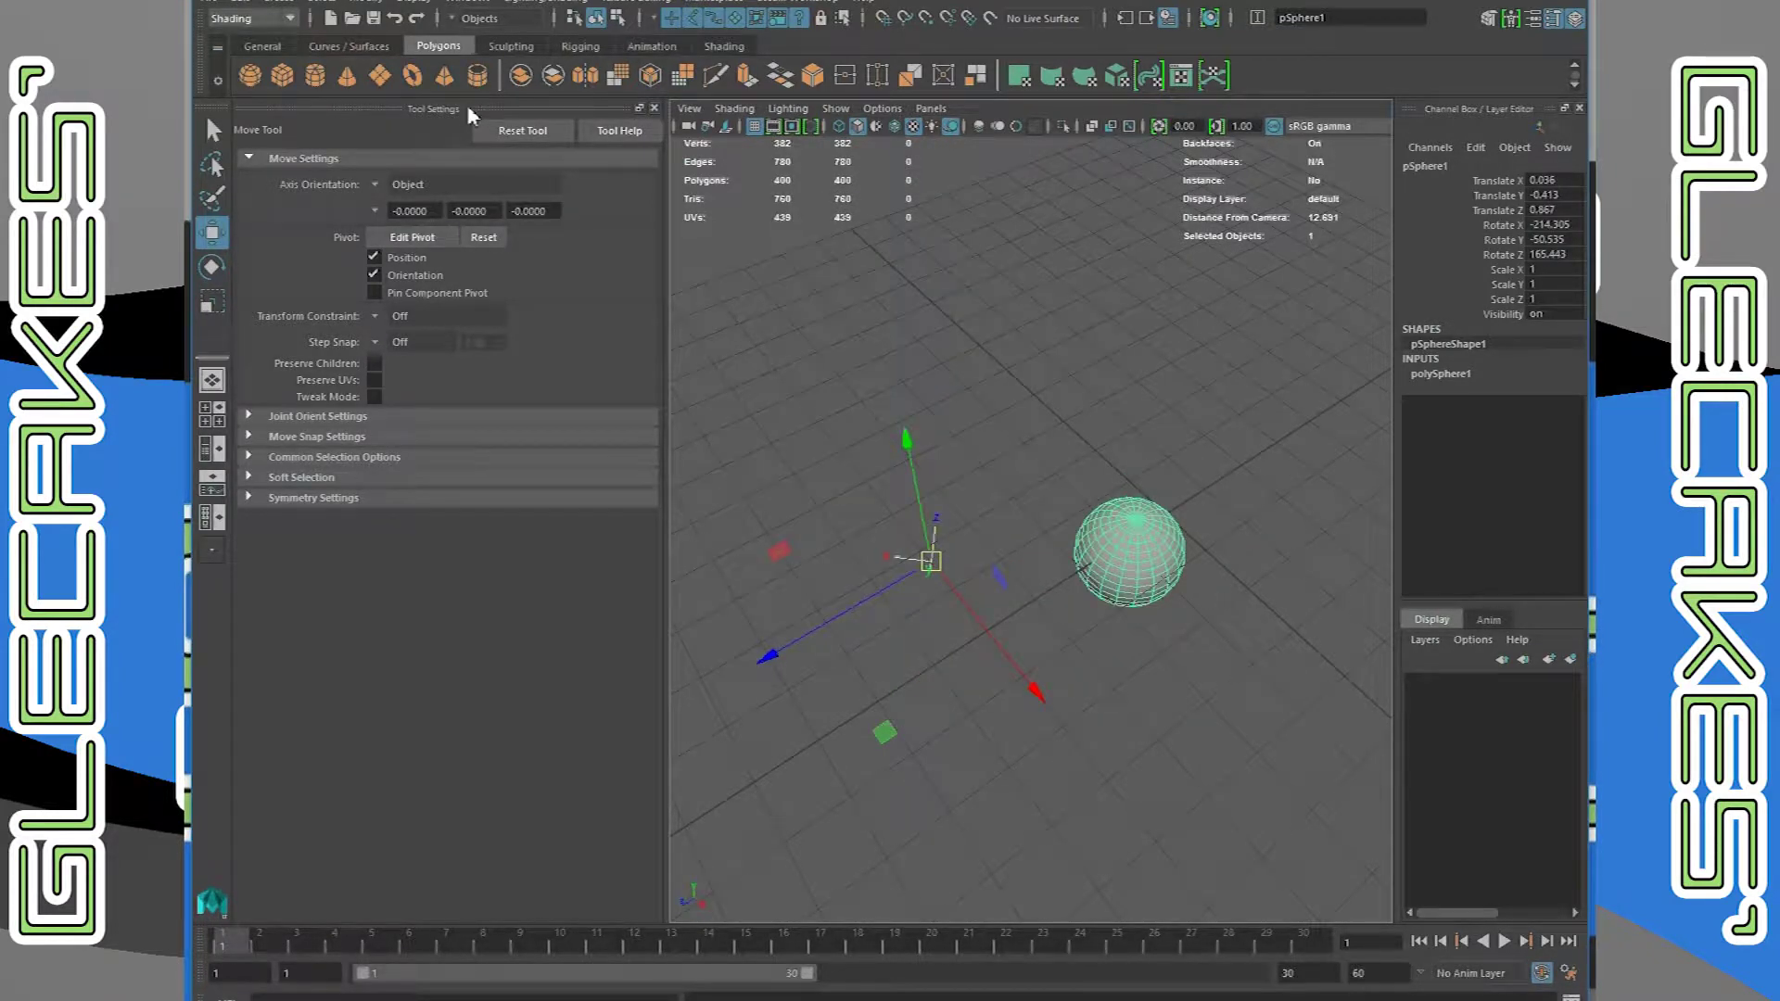
Freeze the sphere's translate and scale transformations with the Rotate option disabled
{"action": "left_click", "coordinate": [325, 2]}
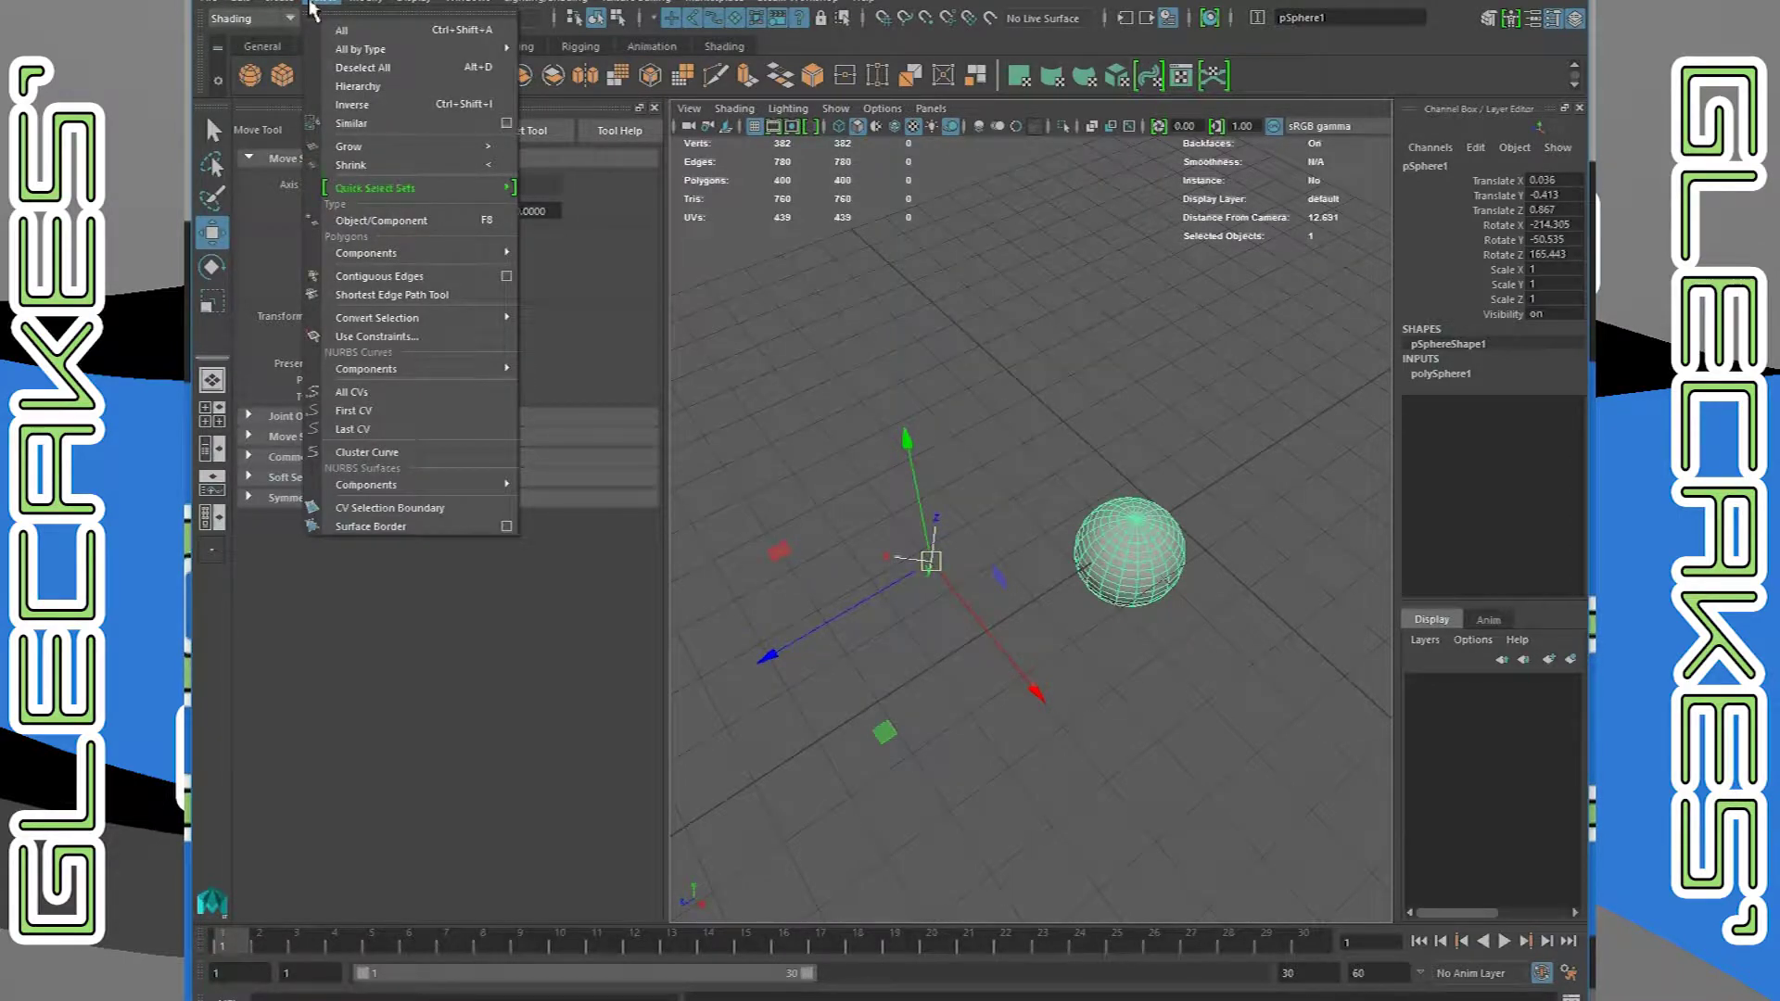
{"action": "mouse_move", "coordinate": [378, 9]}
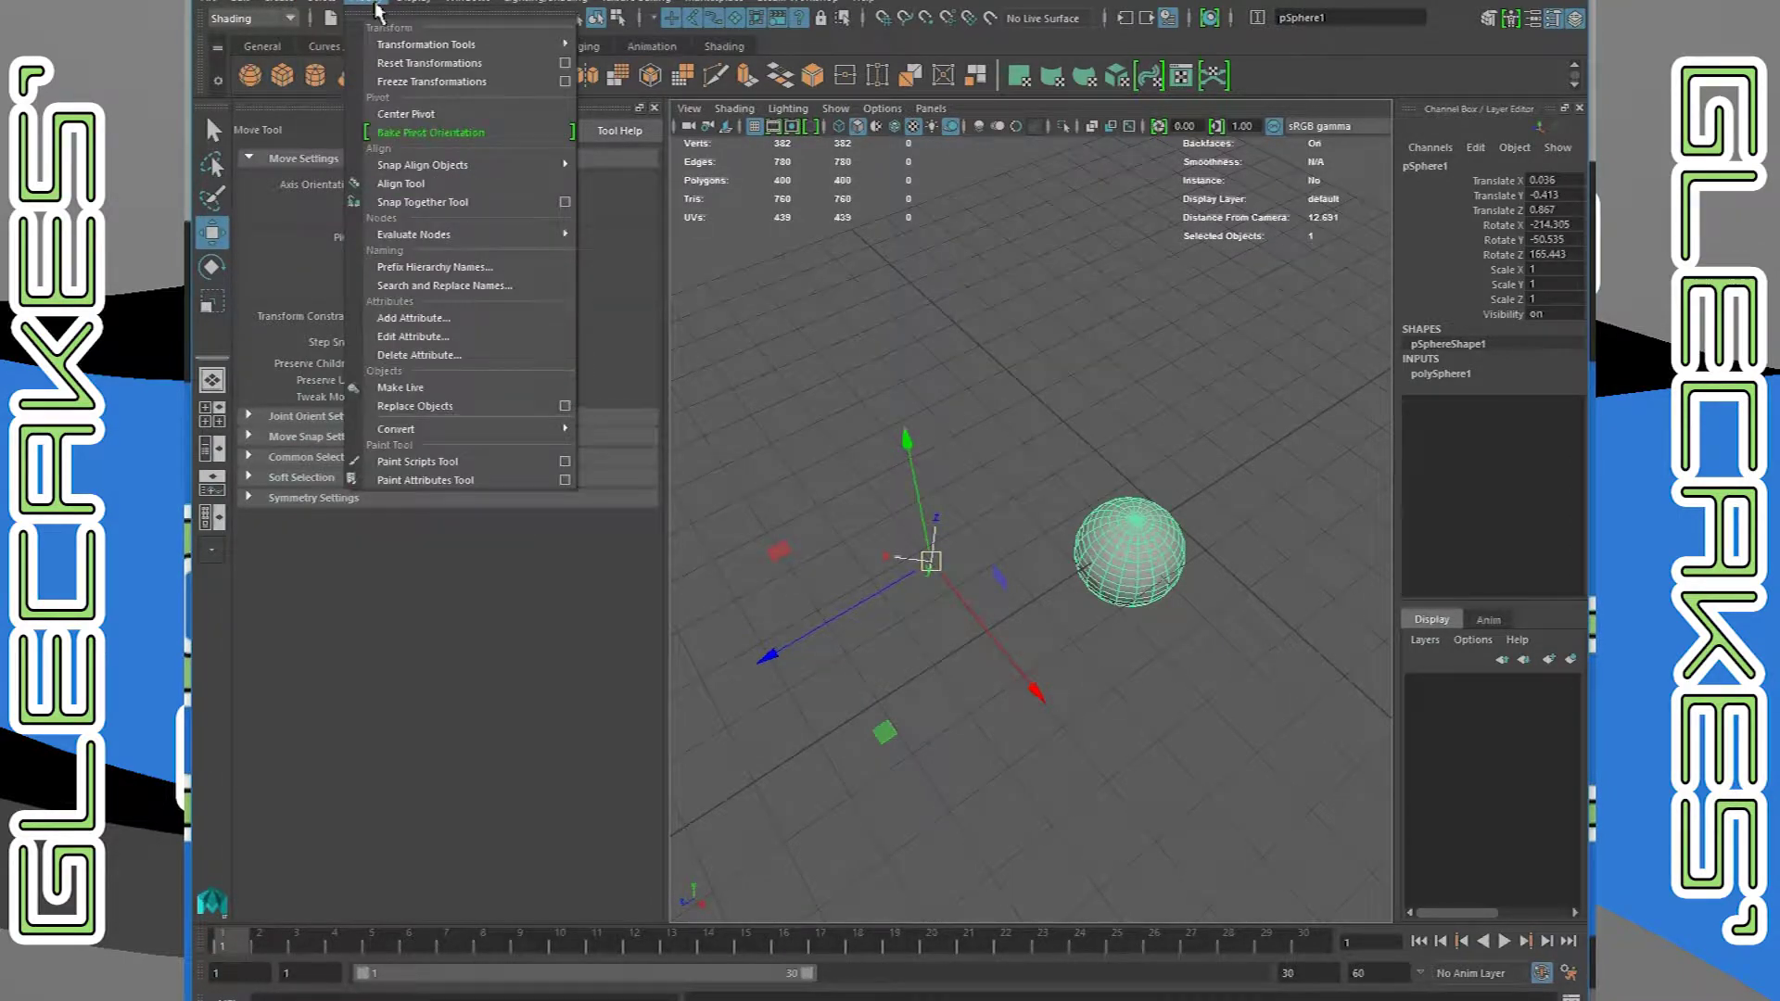
{"action": "left_click", "coordinate": [564, 81]}
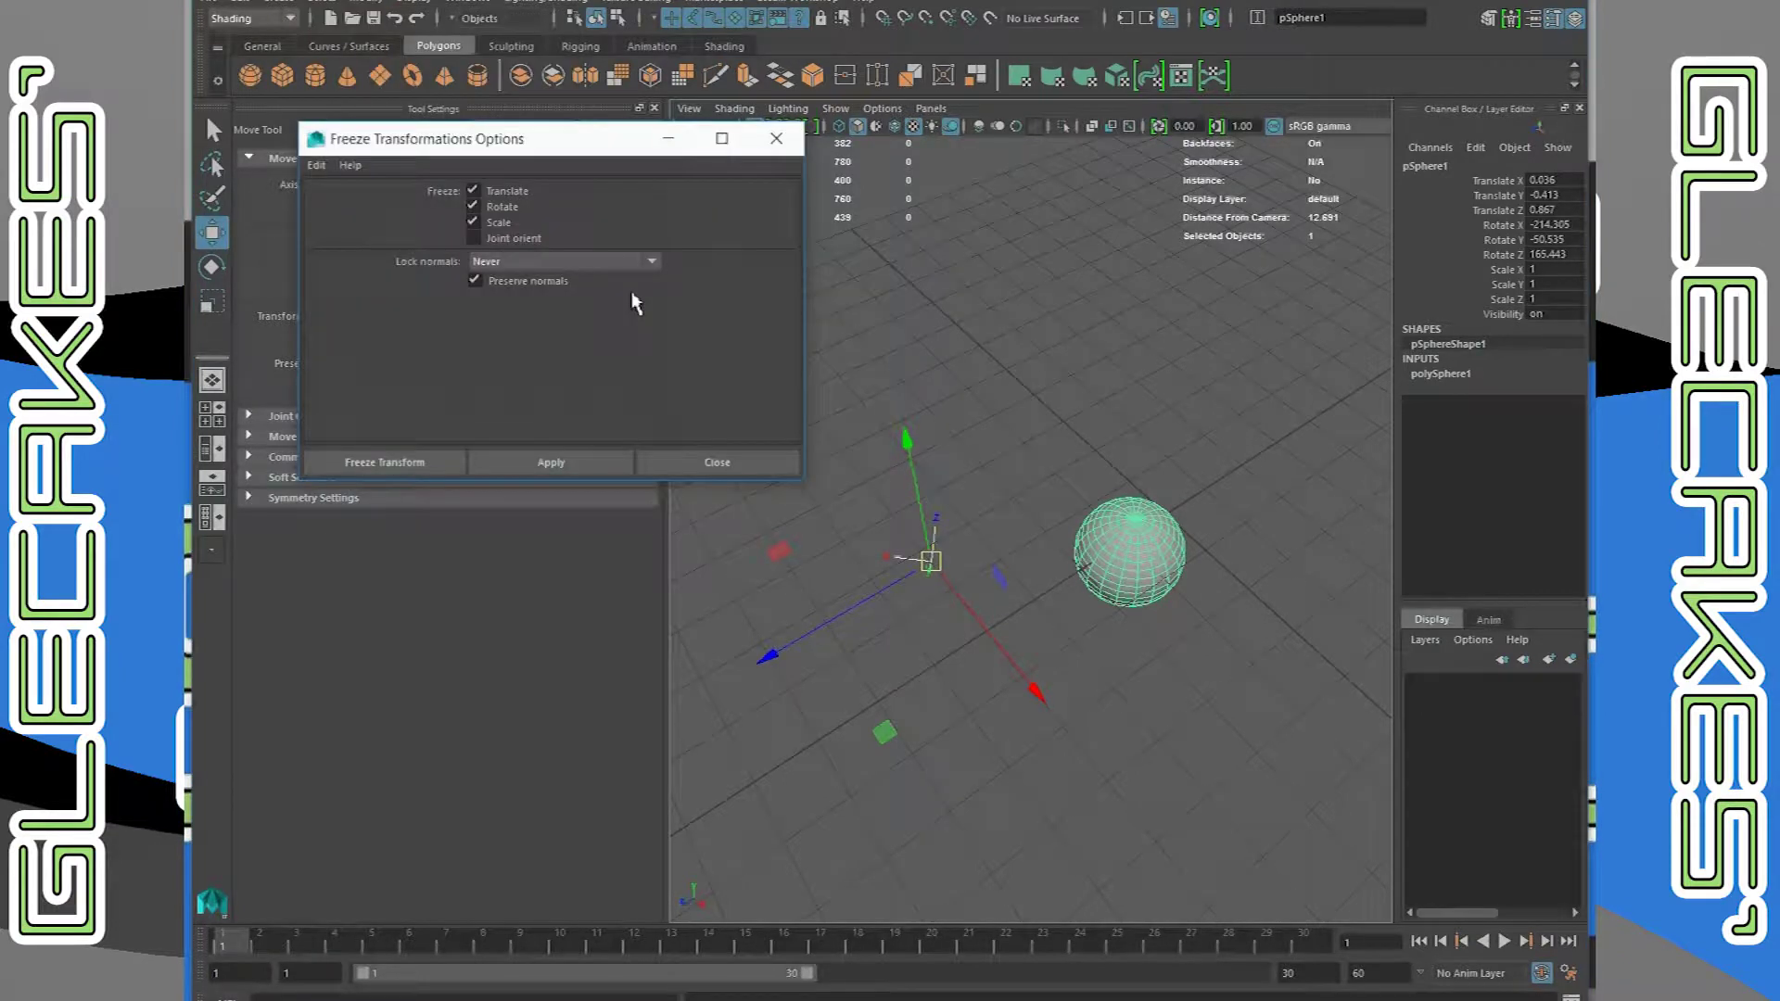
{"action": "left_click", "coordinate": [502, 208]}
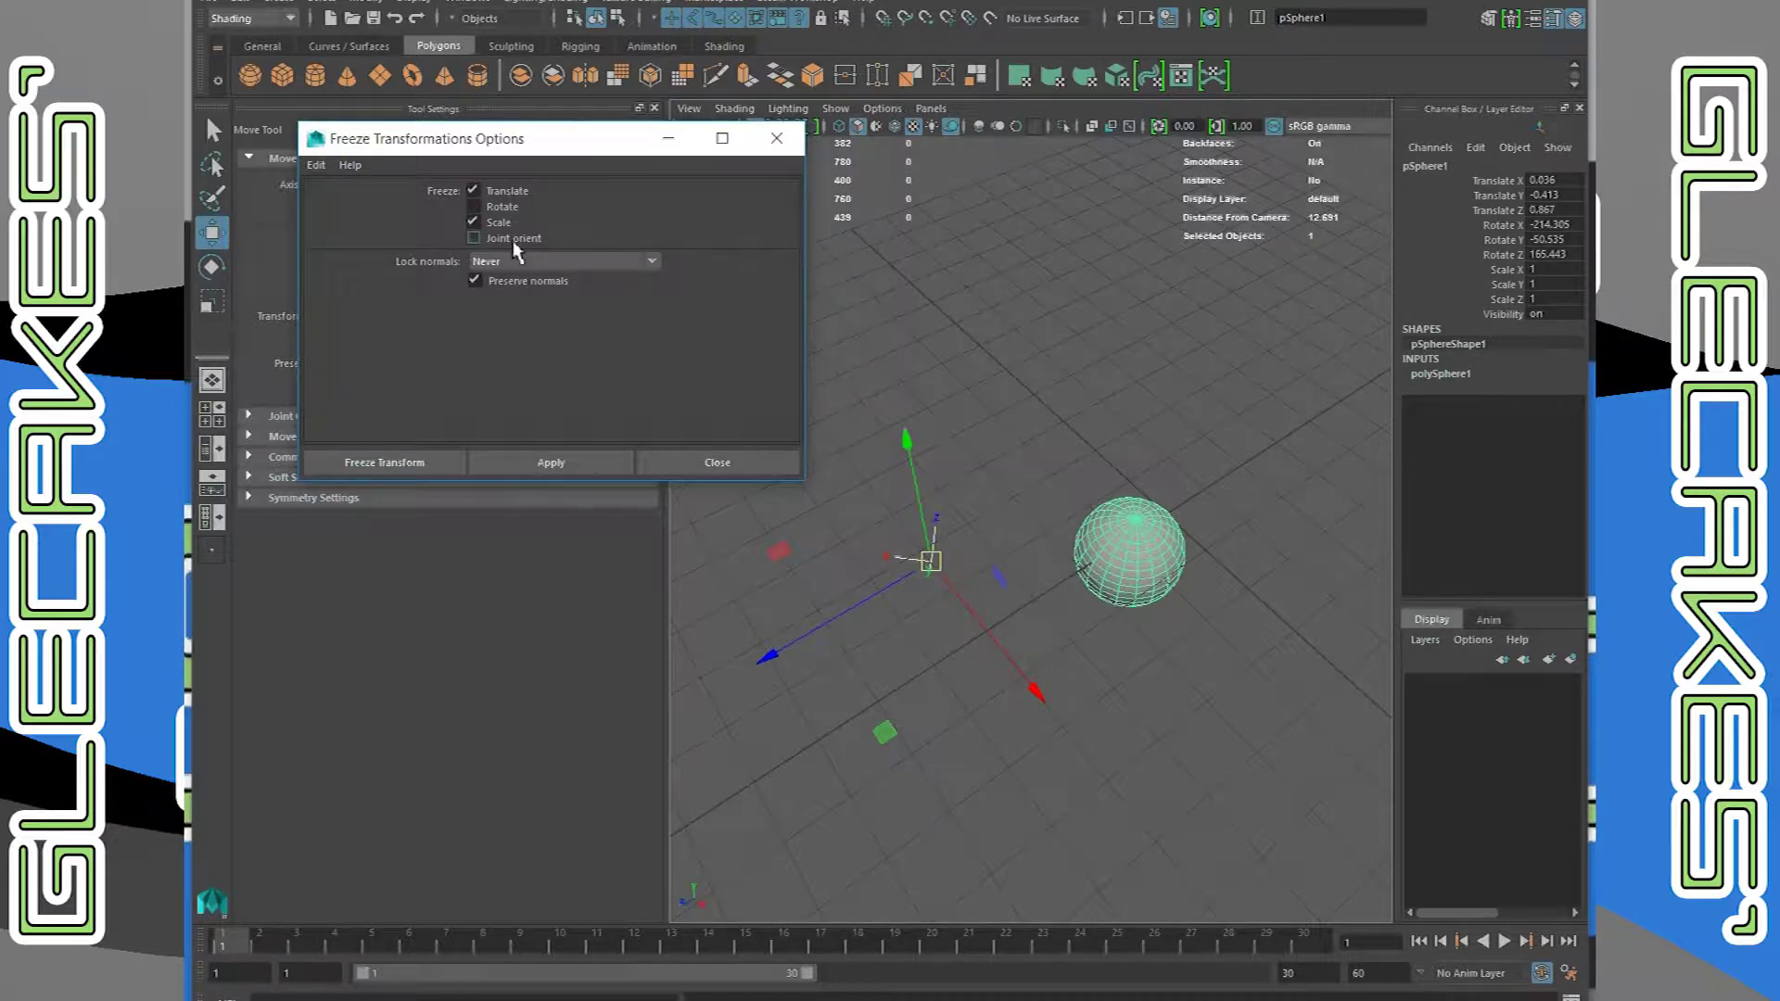
{"action": "left_click", "coordinate": [553, 463]}
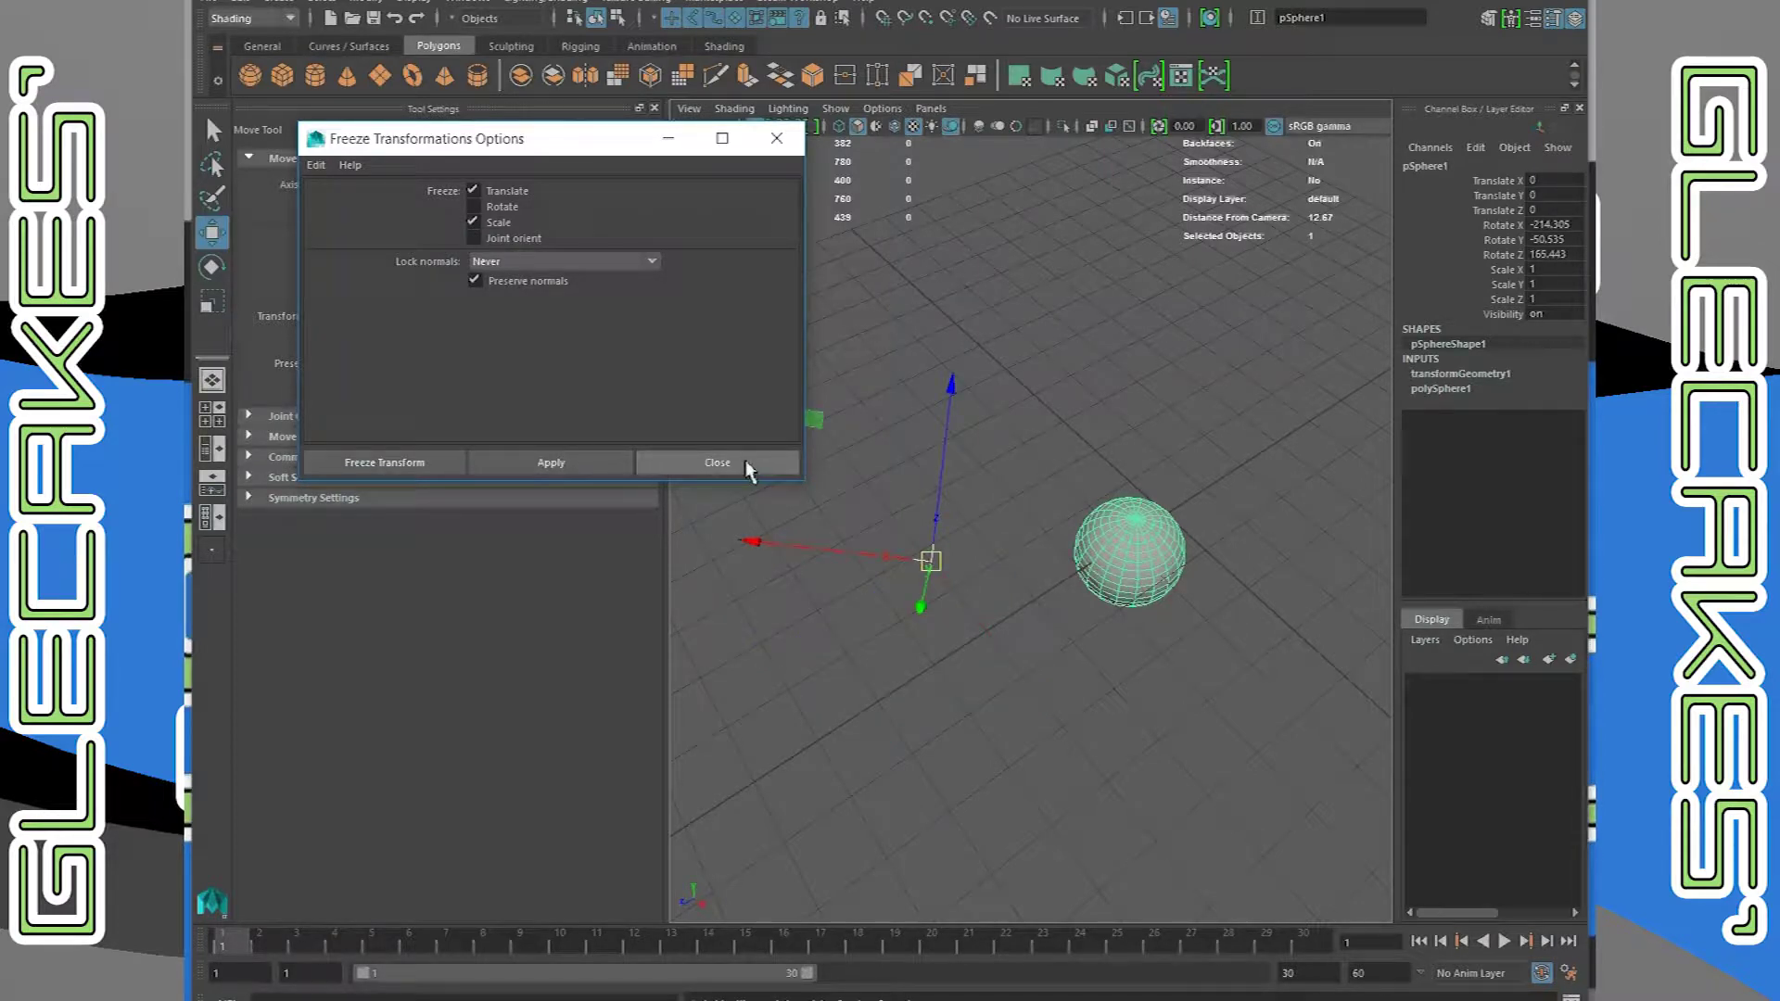
Freeze the sphere's transformations again with Translate and Scale enabled and Rotate disabled, and close the options window
{"action": "left_click_drag", "start_coordinate": [563, 148], "coordinate": [287, 357]}
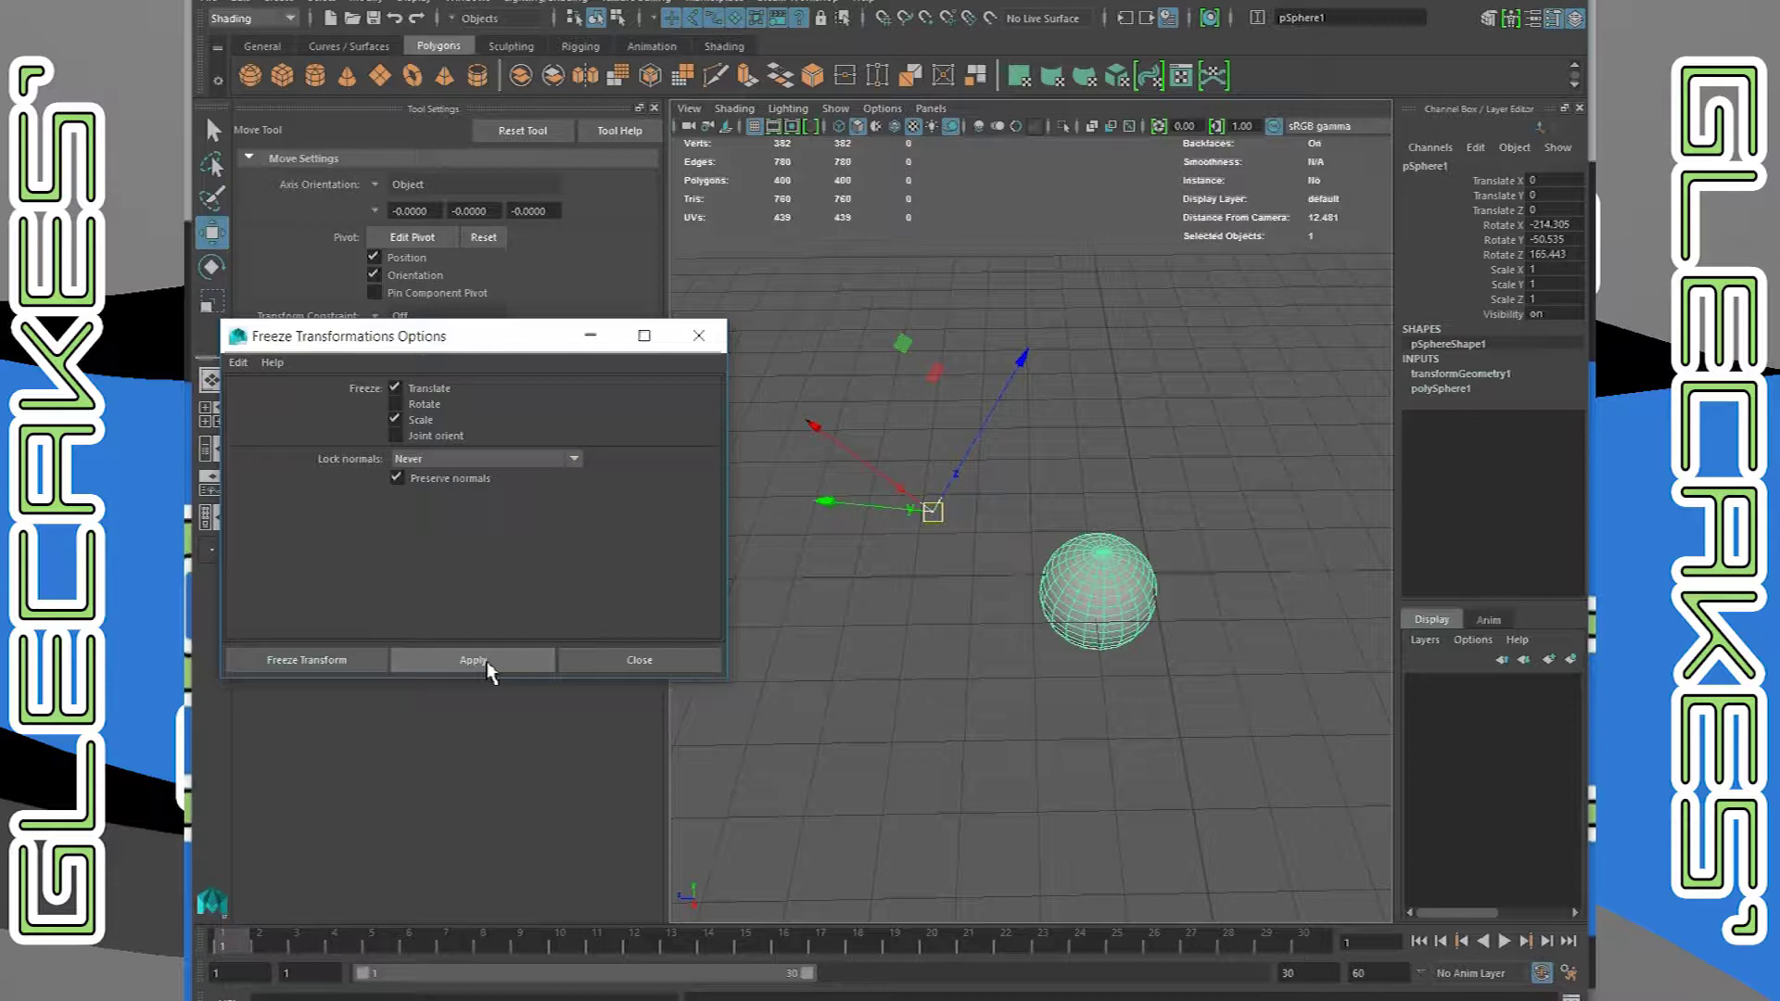
{"action": "left_click", "coordinate": [489, 669]}
{"action": "left_click", "coordinate": [594, 662]}
Delete the construction history of all objects in the scene
{"action": "left_click_drag", "start_coordinate": [851, 656], "coordinate": [983, 553], "text": "alt"}
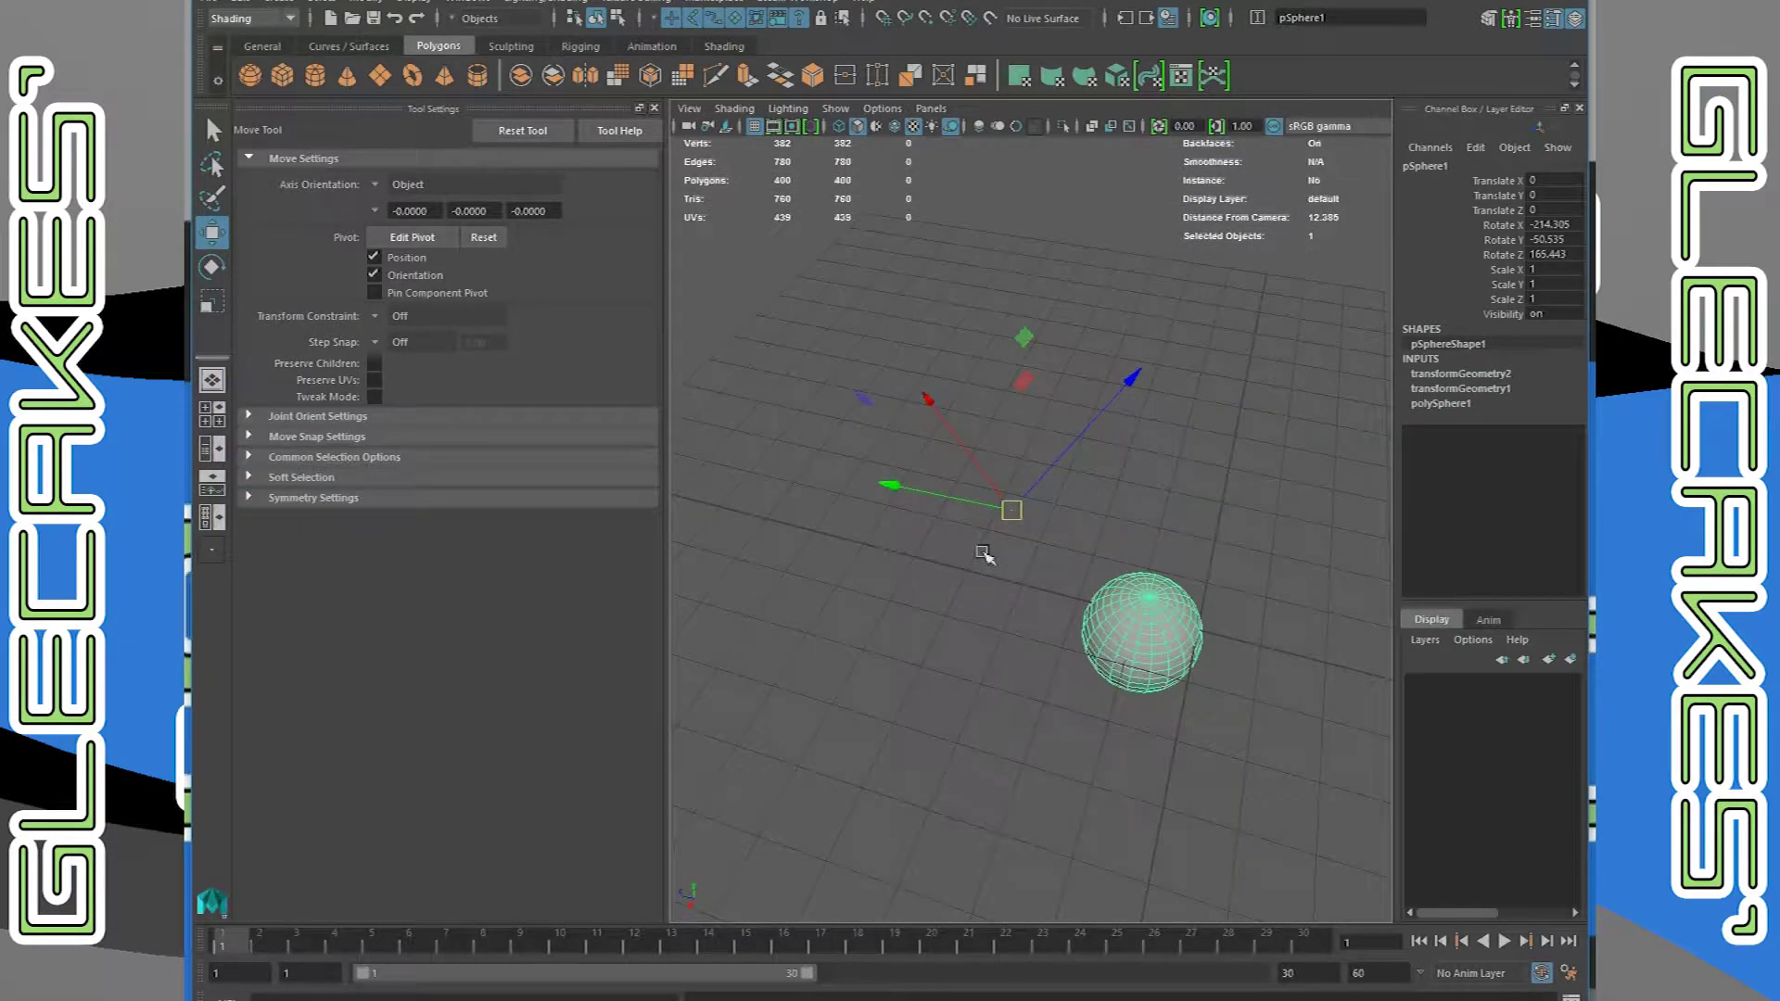
{"action": "left_click", "coordinate": [248, 3]}
{"action": "mouse_move", "coordinate": [399, 234]}
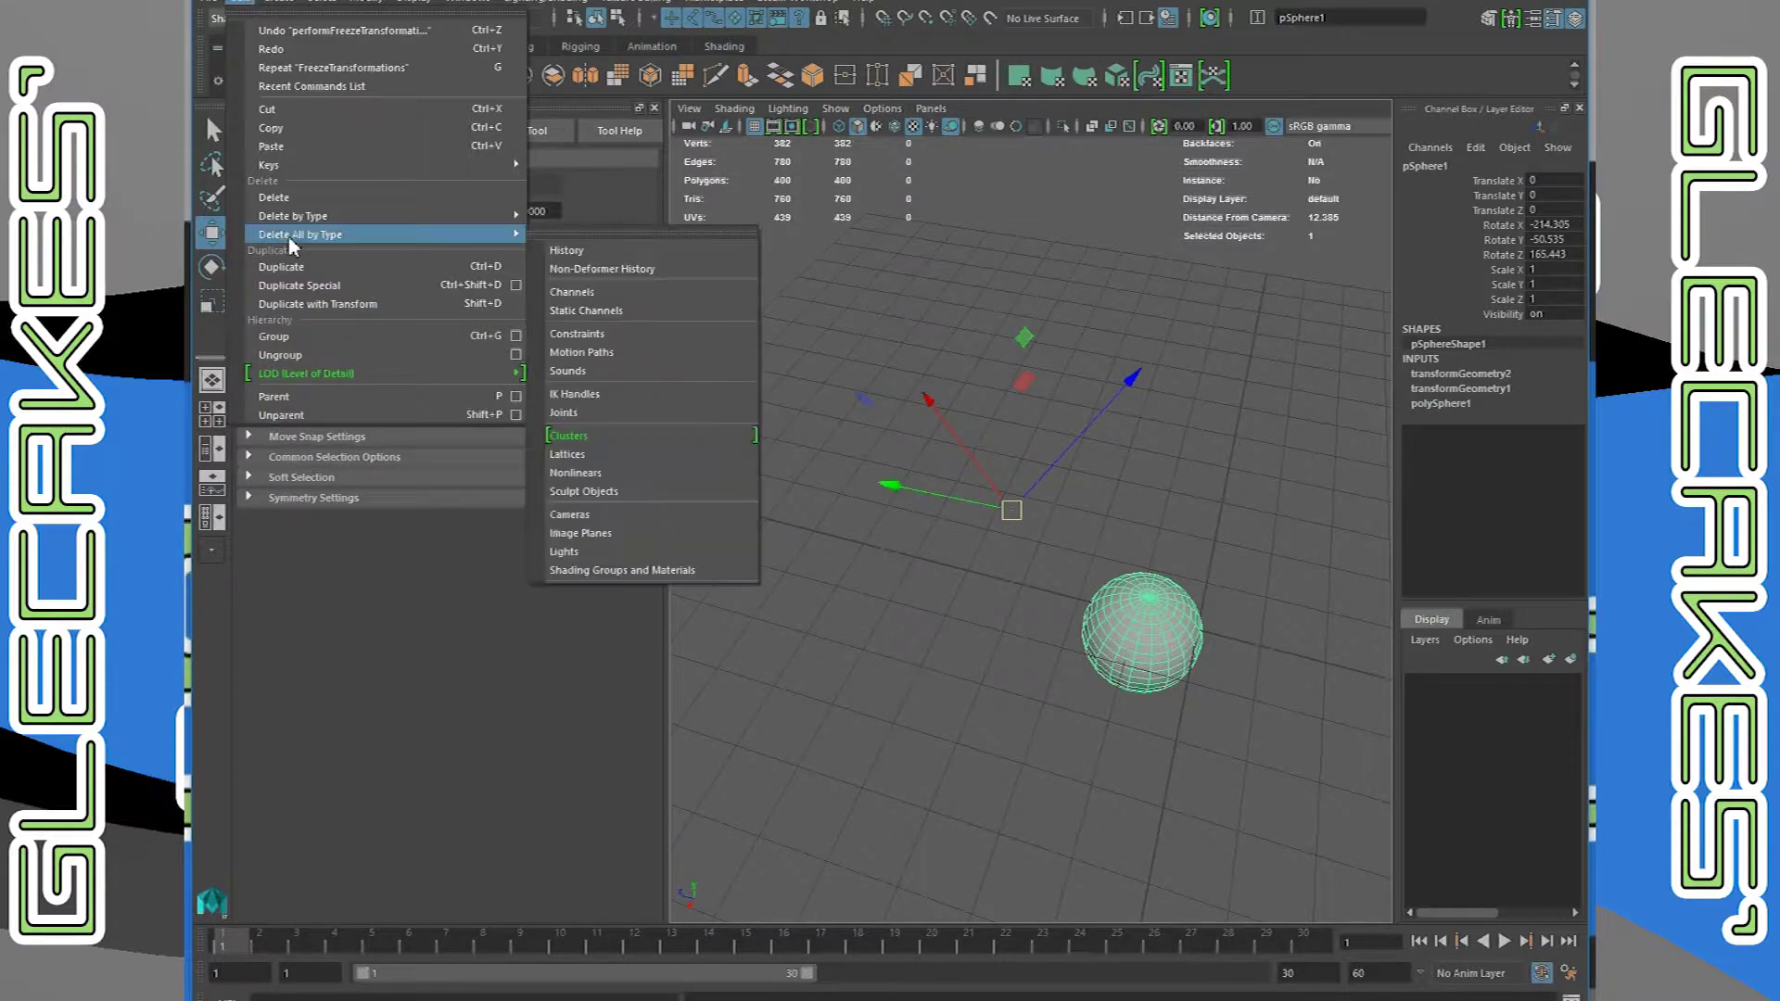
{"action": "left_click", "coordinate": [591, 251]}
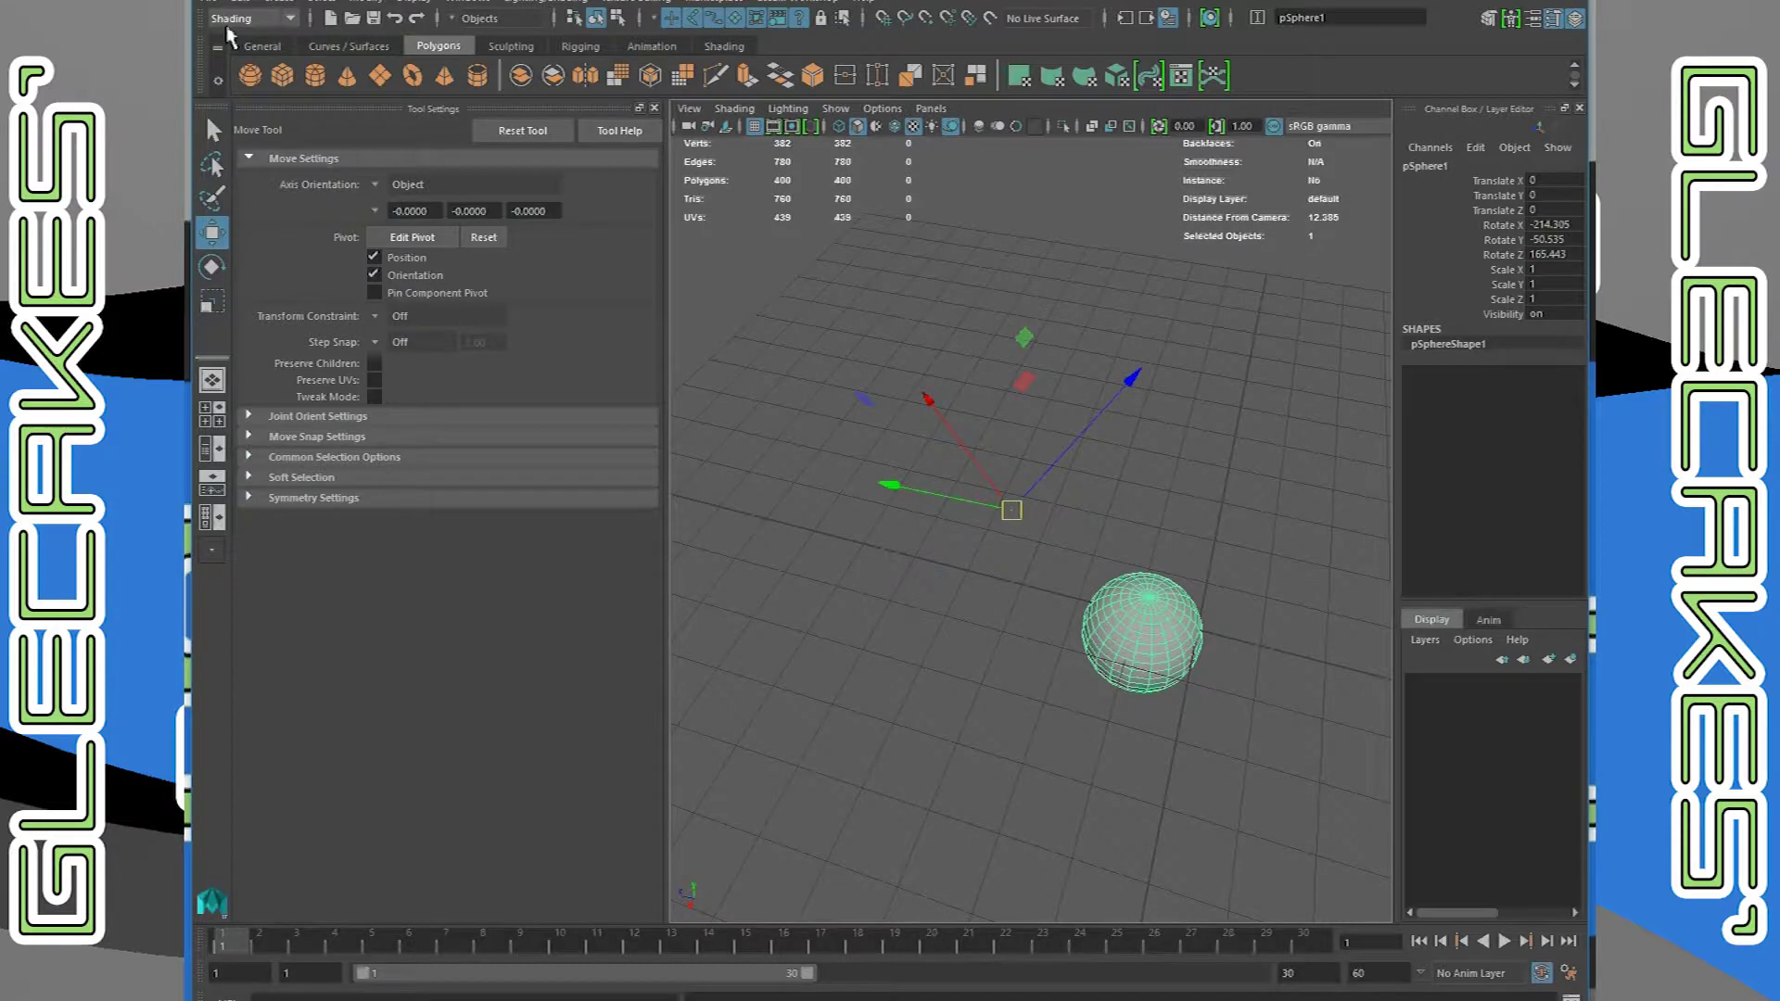
Open the Send To Unity export for the selected sphere and dismiss it without exporting
{"action": "left_click", "coordinate": [208, 2]}
{"action": "mouse_move", "coordinate": [337, 245]}
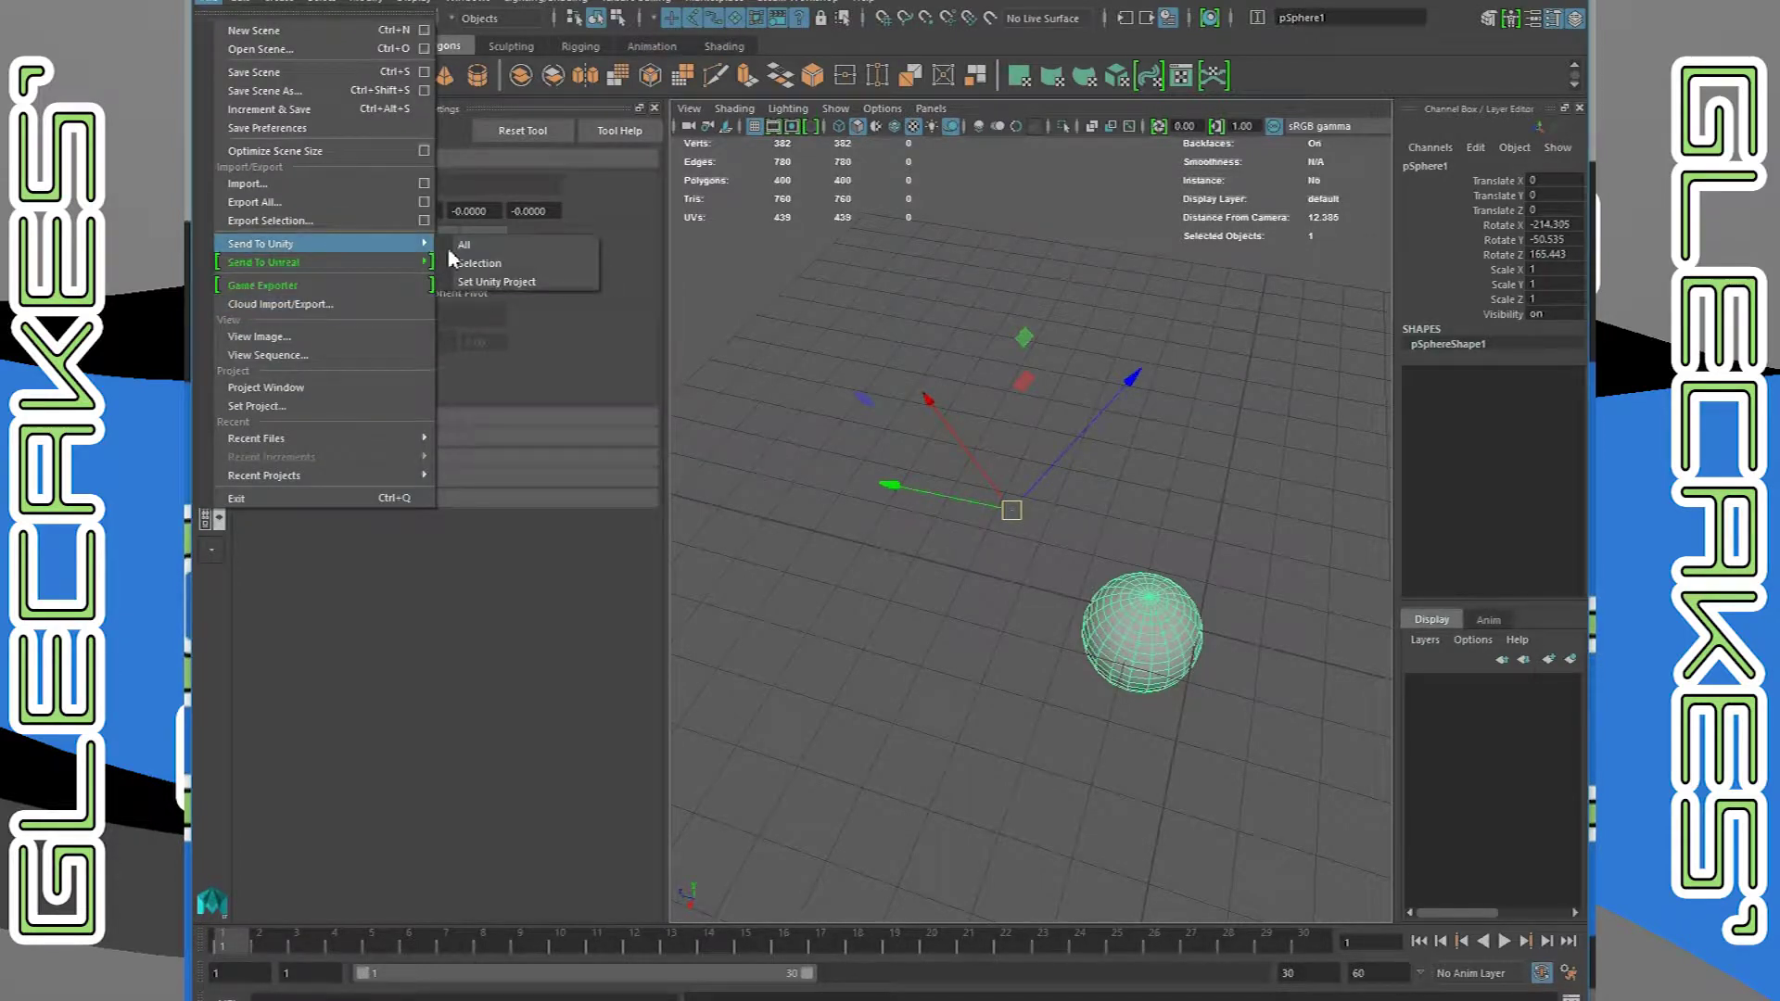
{"action": "left_click", "coordinate": [481, 264]}
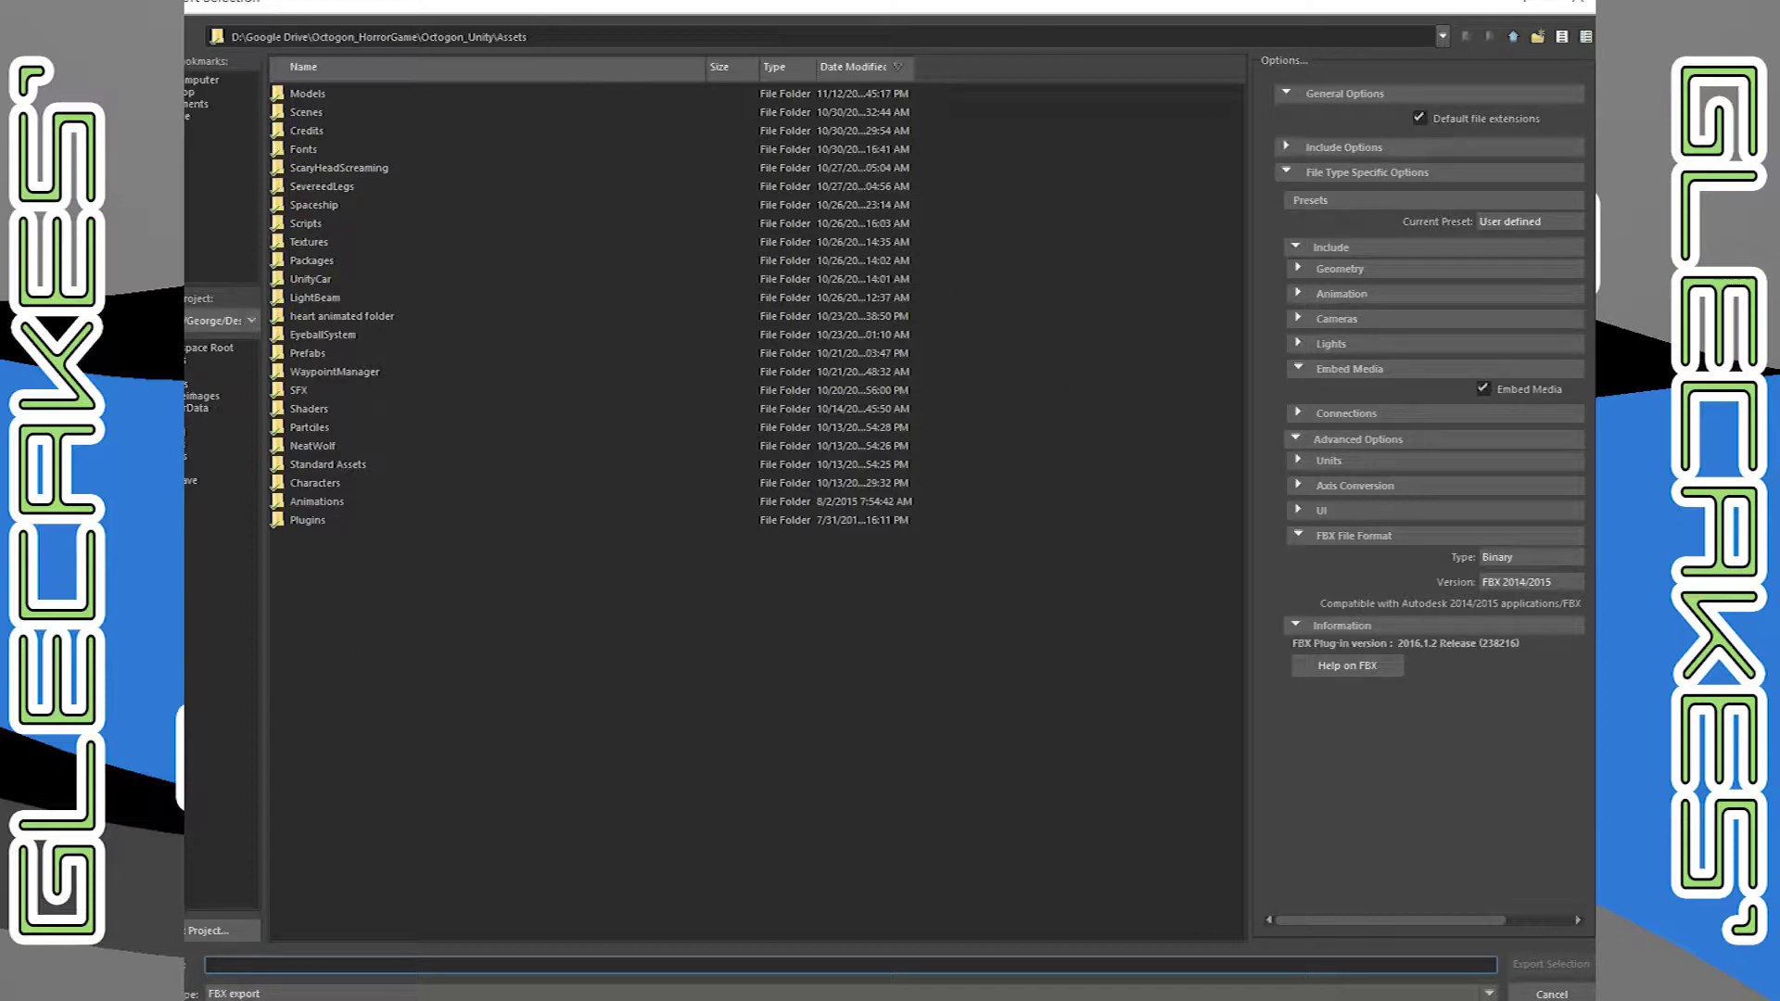
{"action": "left_click", "coordinate": [1576, 5]}
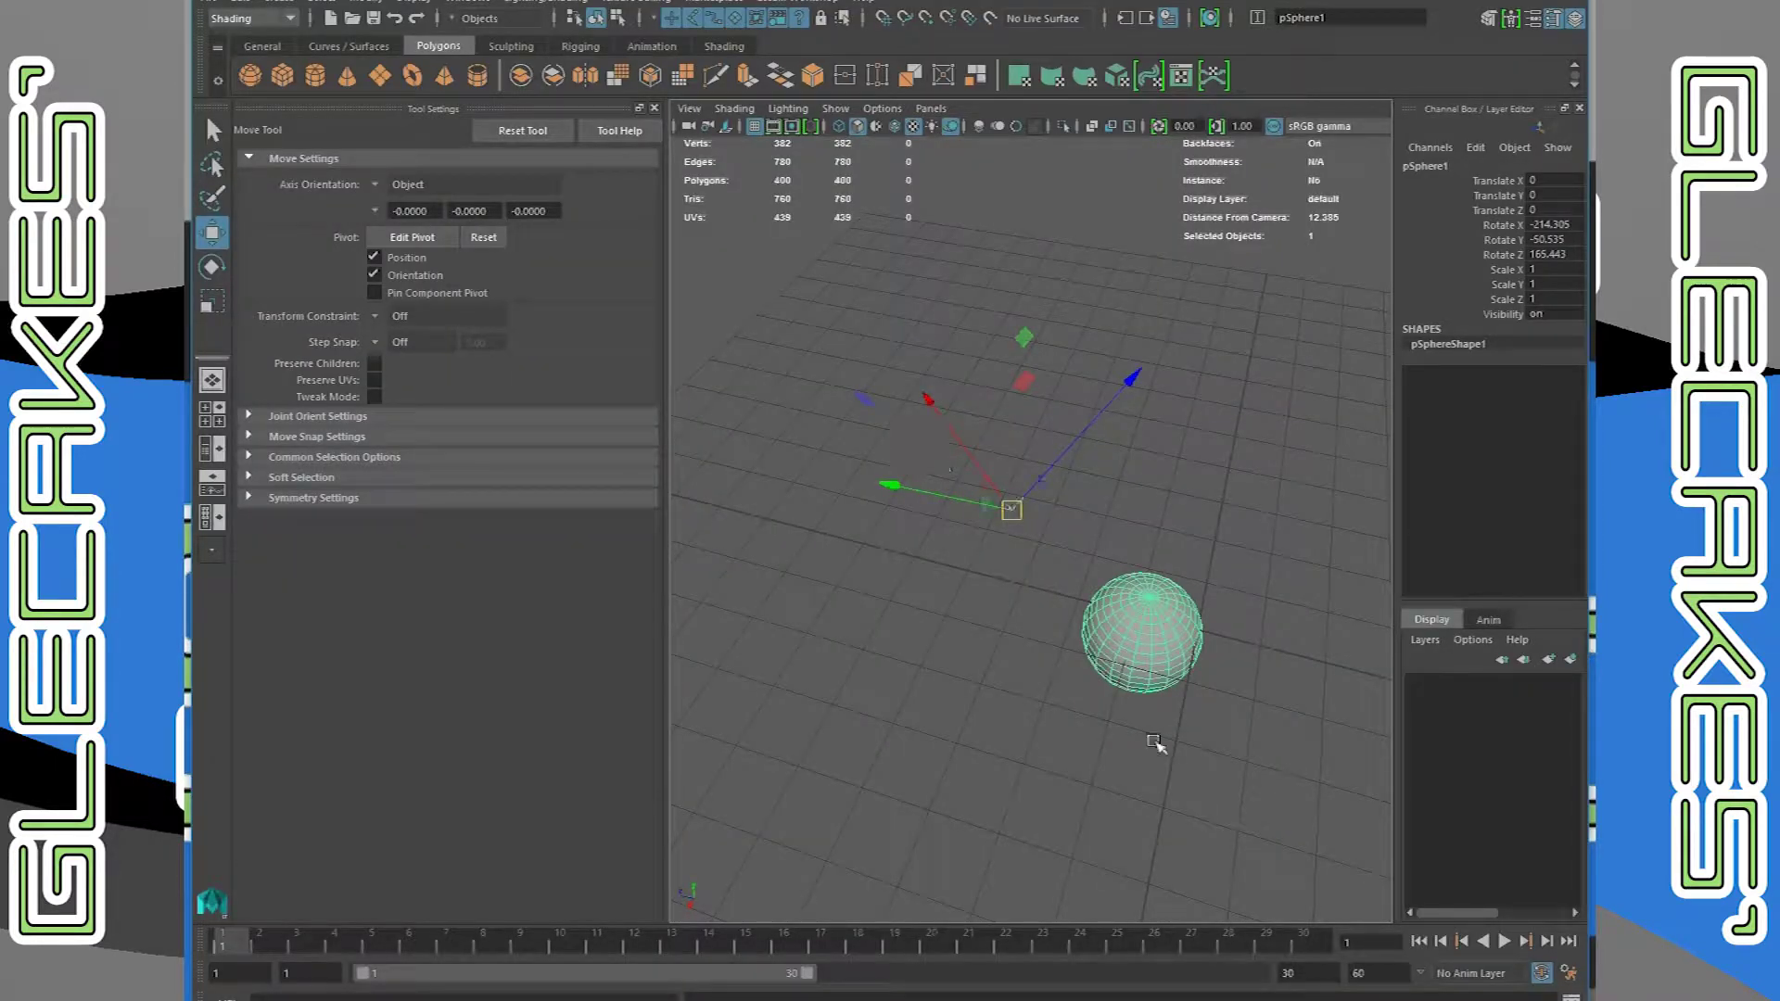
{"action": "left_click", "coordinate": [1160, 742]}
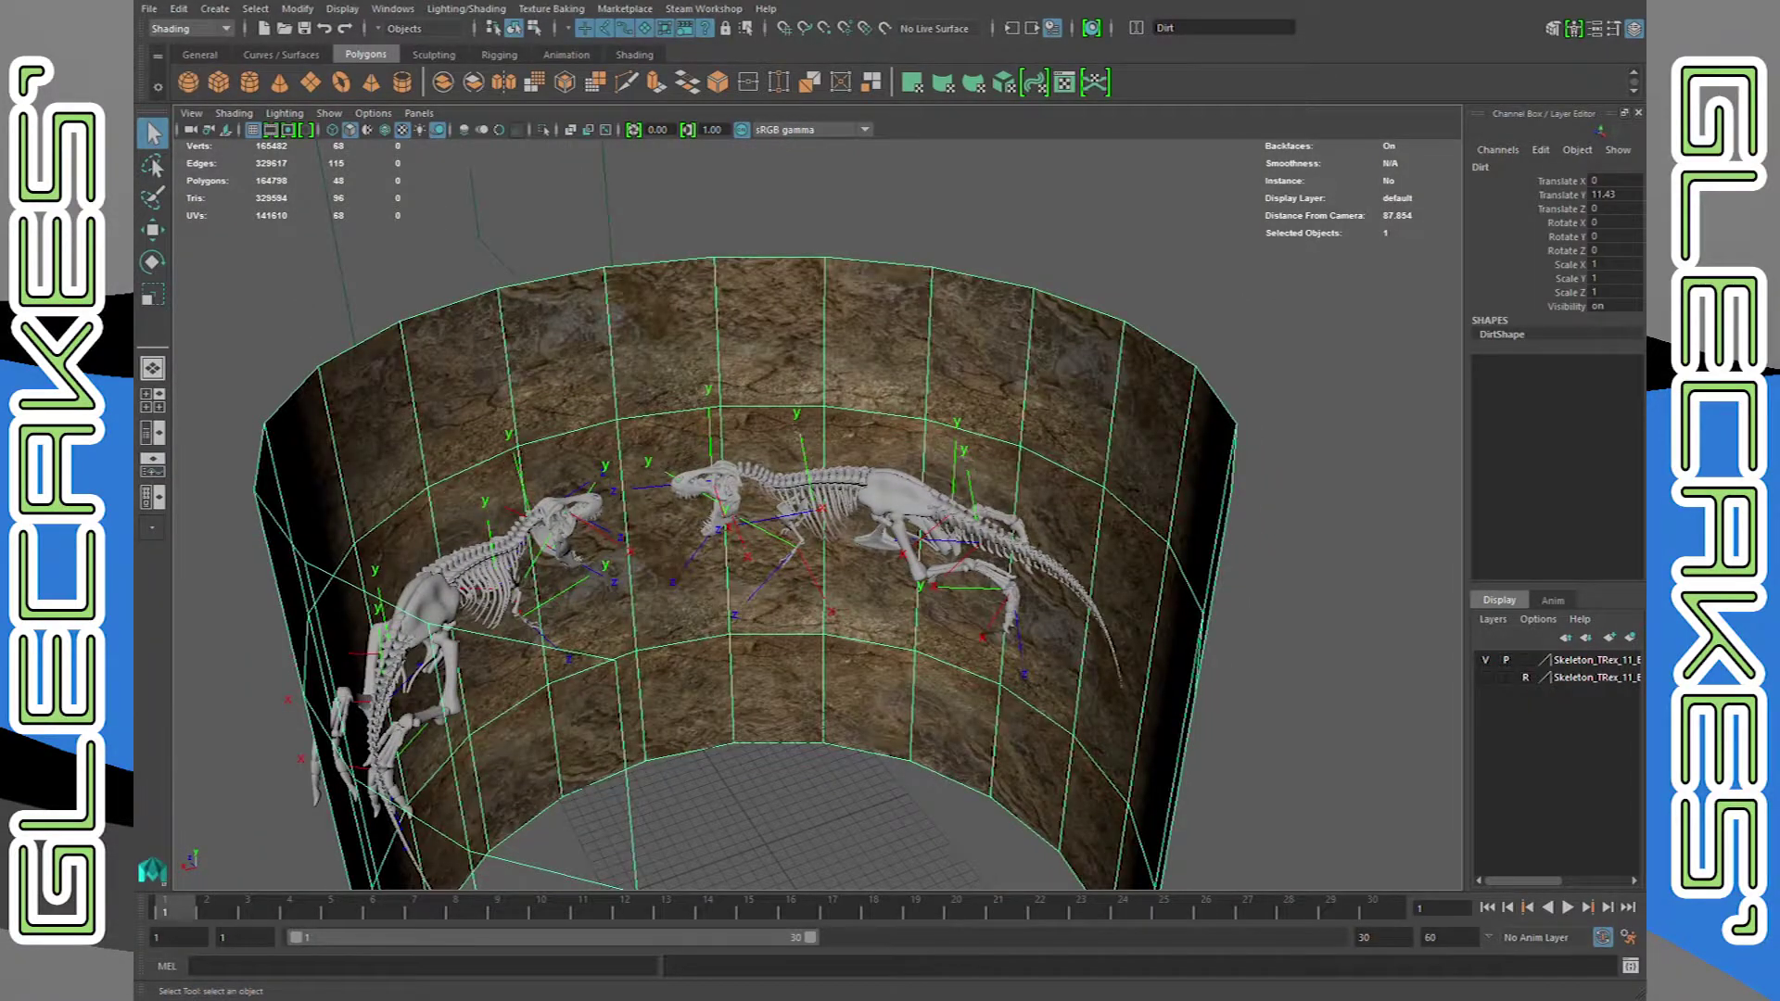
Delete the curved Dirt wall mesh around the dinosaur skeletons
{"action": "key", "text": "Delete"}
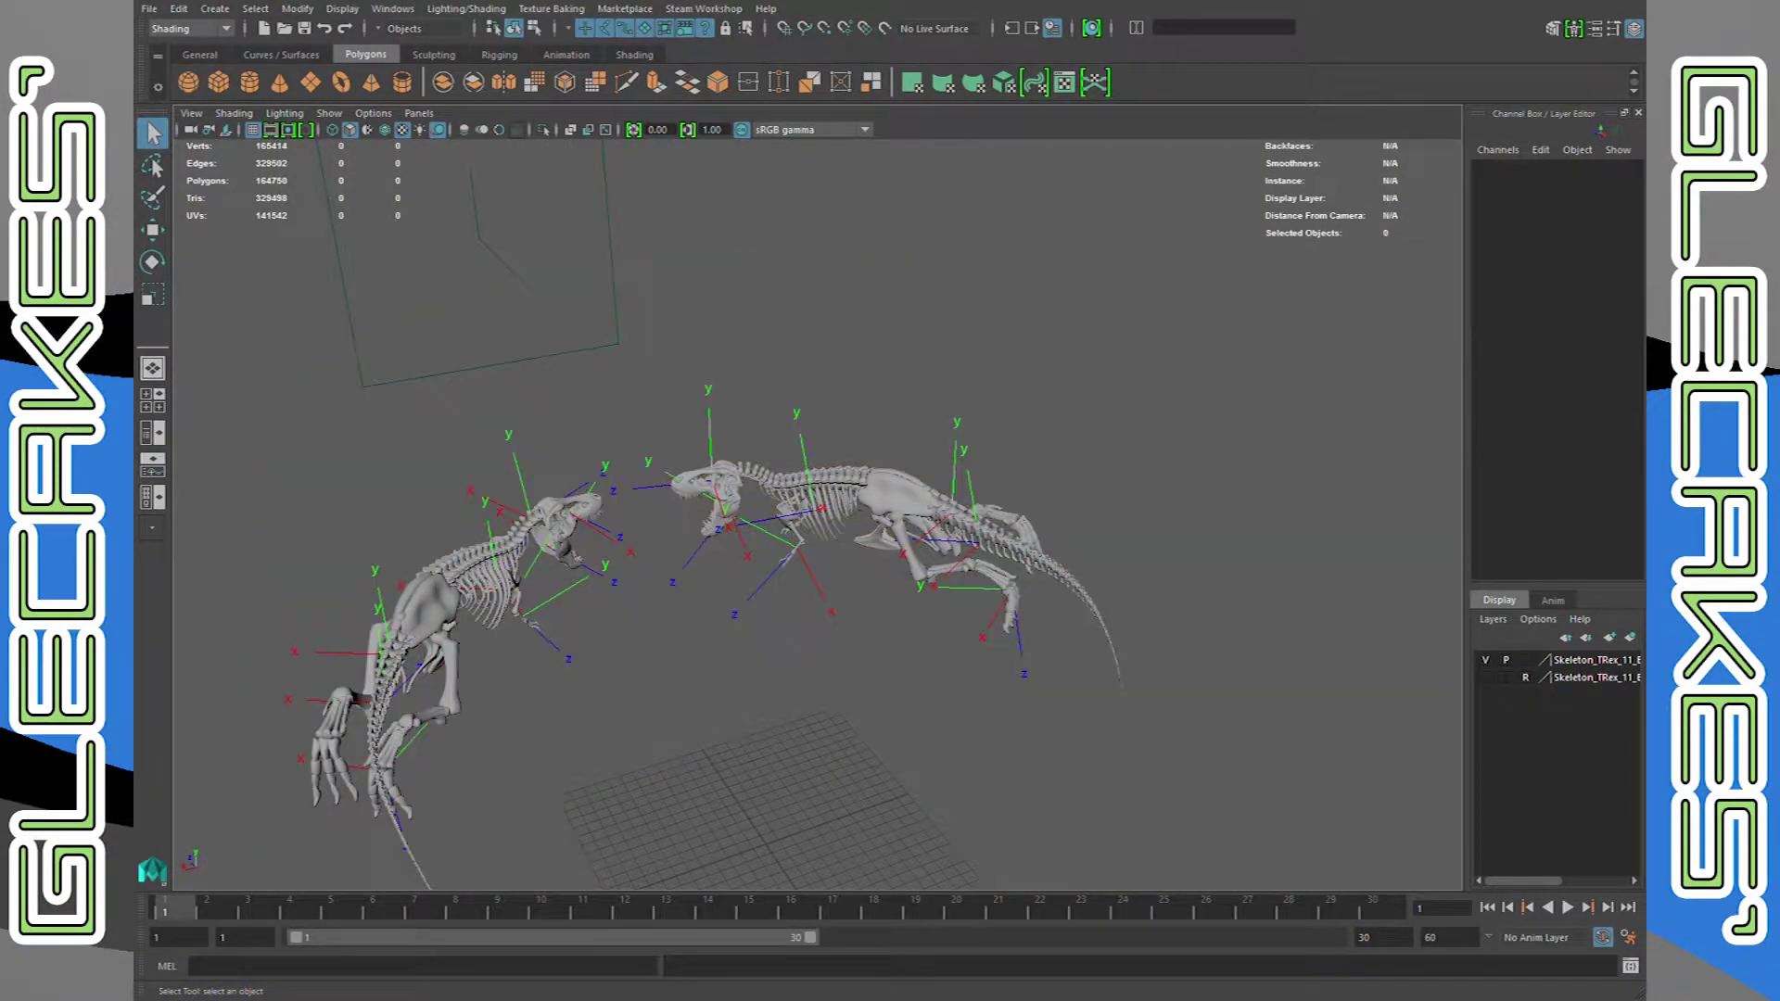
Examine the local rotation axes on the skeleton's skull, ribs and arms, and select the right arm
{"action": "scroll", "coordinate": [817, 514], "scroll_direction": "up", "scroll_amount": 7}
{"action": "middle_click_drag", "start_coordinate": [818, 515], "coordinate": [899, 523], "text": "alt"}
{"action": "left_click_drag", "start_coordinate": [817, 514], "coordinate": [894, 491], "text": "alt"}
{"action": "scroll", "coordinate": [817, 515], "scroll_direction": "up", "scroll_amount": 5}
{"action": "middle_click_drag", "start_coordinate": [818, 556], "coordinate": [807, 484], "text": "alt"}
{"action": "left_click_drag", "start_coordinate": [807, 484], "coordinate": [959, 501], "text": "alt"}
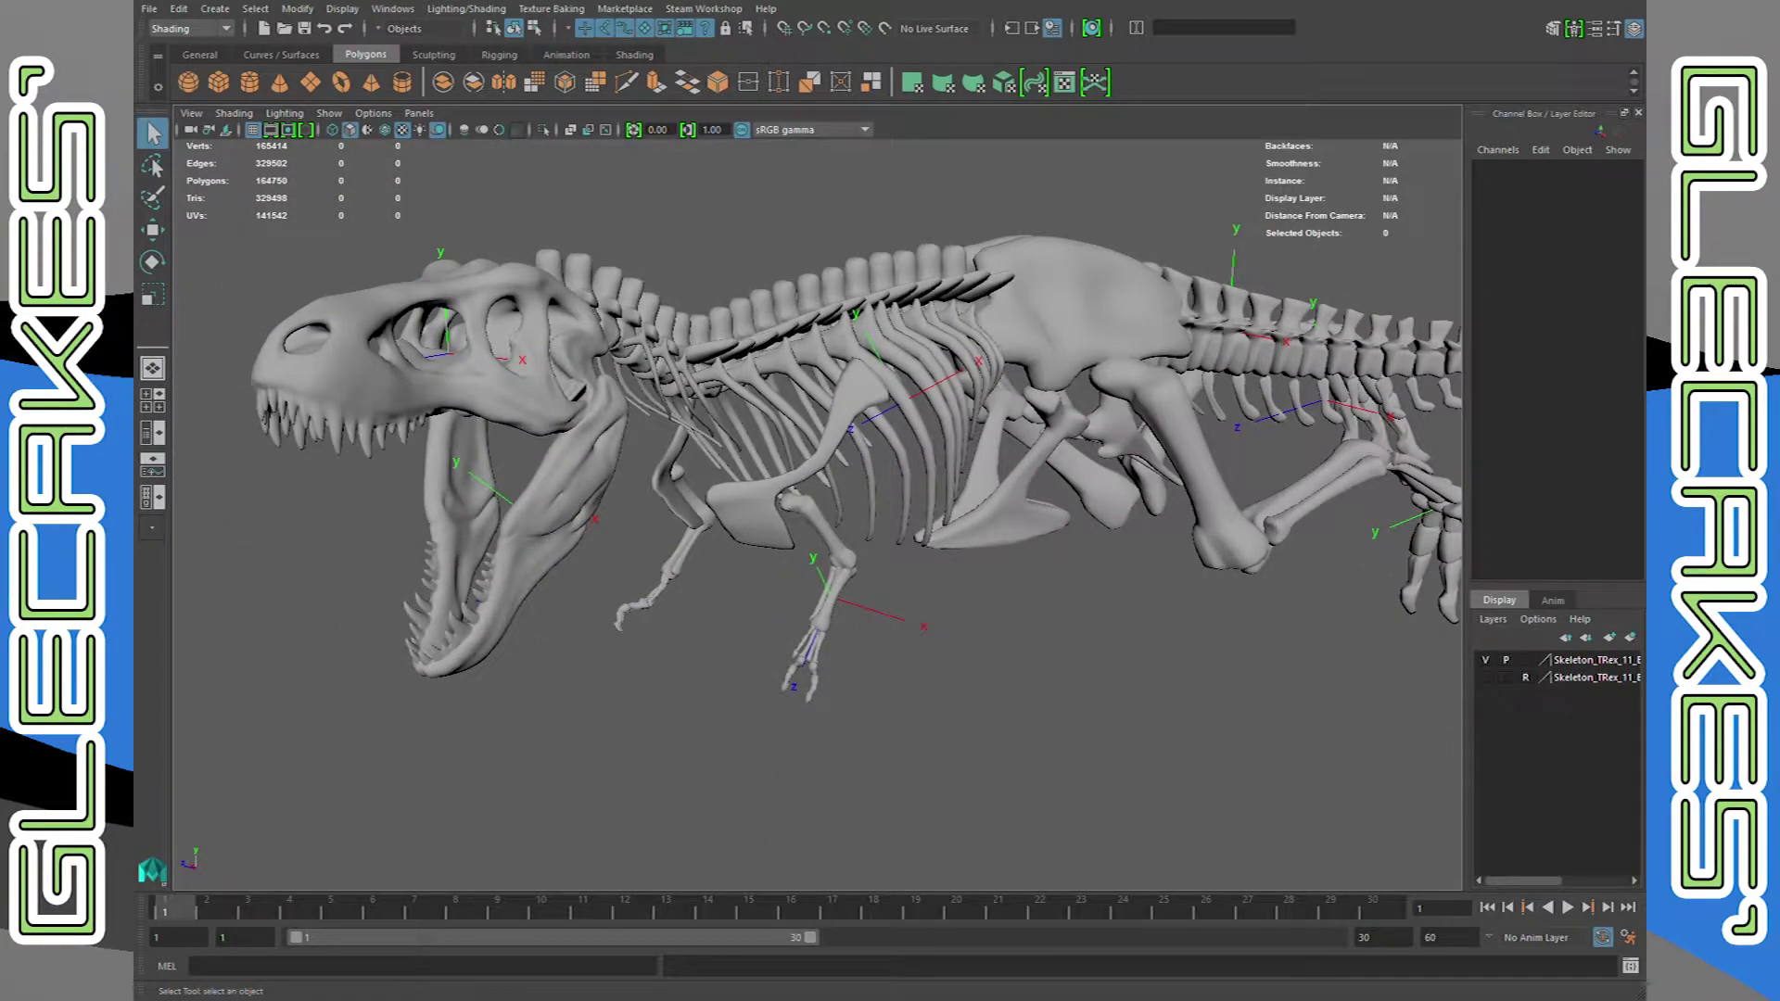
{"action": "middle_click_drag", "start_coordinate": [818, 514], "coordinate": [662, 519], "text": "alt"}
{"action": "left_click_drag", "start_coordinate": [663, 519], "coordinate": [1094, 496], "text": "alt"}
{"action": "left_click", "coordinate": [461, 705]}
{"action": "left_click_drag", "start_coordinate": [461, 704], "coordinate": [468, 746], "text": "alt"}
{"action": "left_click", "coordinate": [631, 733]}
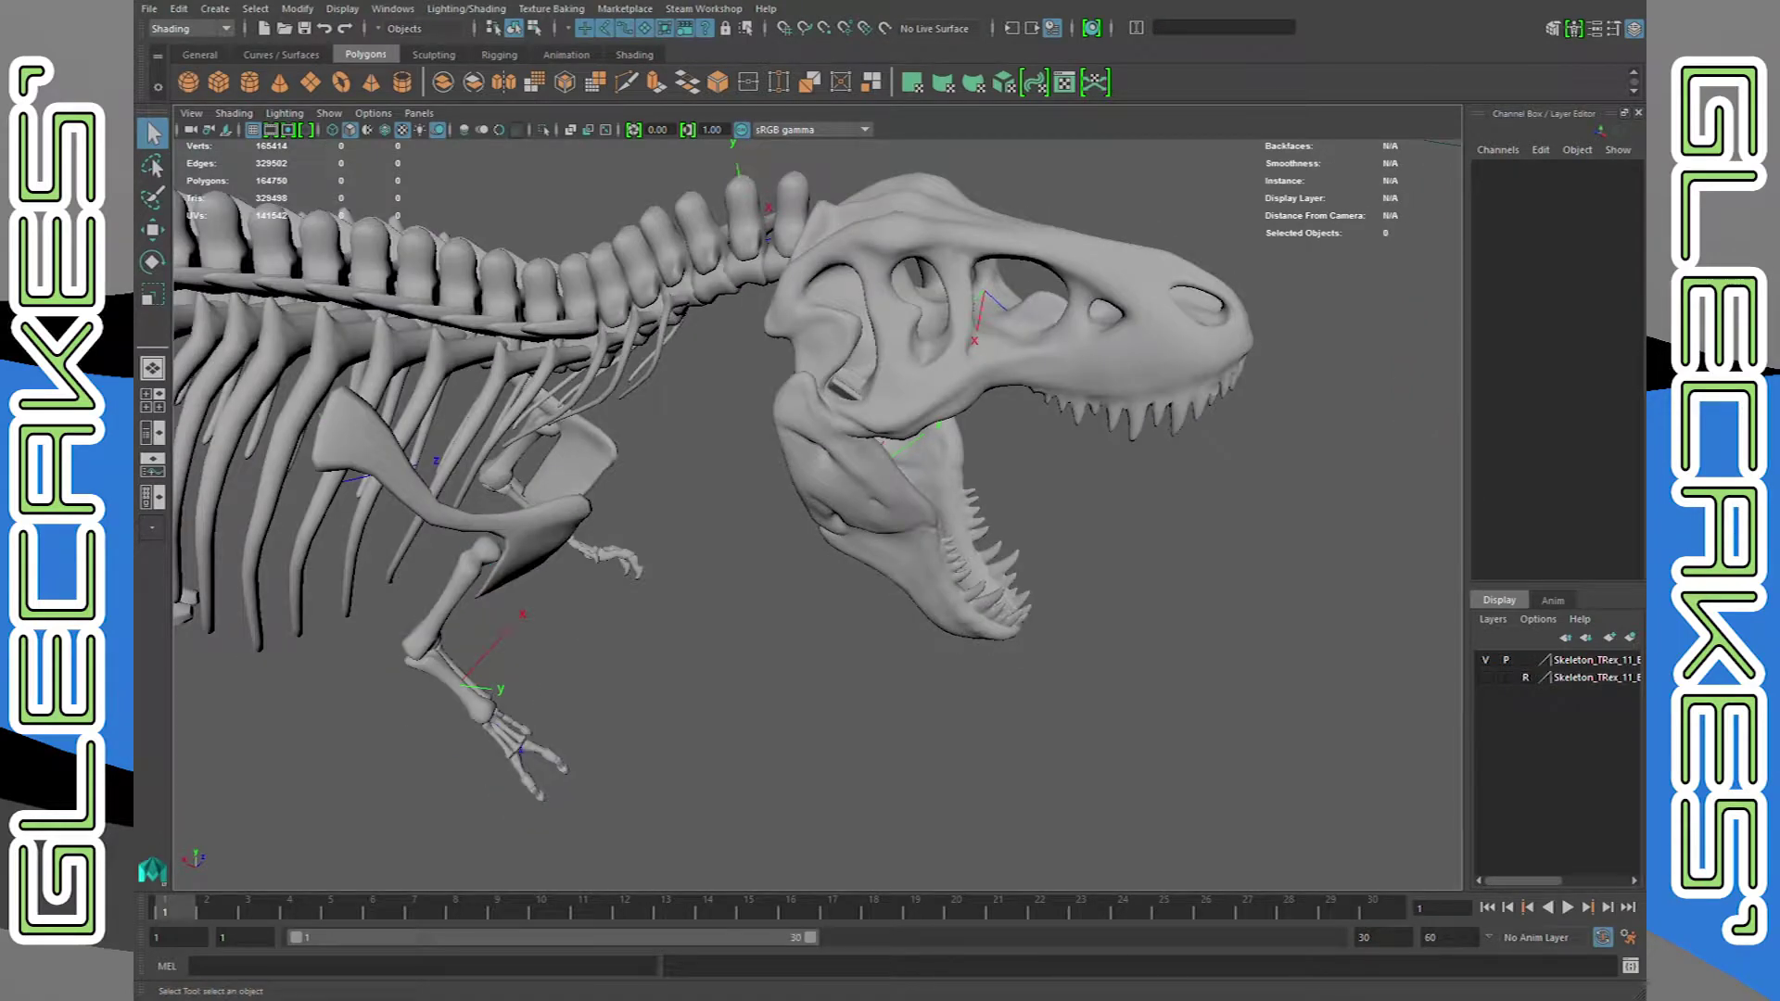
{"action": "left_click_drag", "start_coordinate": [383, 676], "coordinate": [445, 709]}
Delete the lower jaw of the other skeleton, leaving its top skull in place
{"action": "middle_click_drag", "start_coordinate": [927, 556], "coordinate": [491, 505], "text": "alt"}
{"action": "left_click_drag", "start_coordinate": [491, 505], "coordinate": [696, 505], "text": "alt"}
{"action": "scroll", "coordinate": [695, 506], "scroll_direction": "down", "scroll_amount": 2}
{"action": "middle_click_drag", "start_coordinate": [927, 510], "coordinate": [287, 510], "text": "alt"}
{"action": "left_click_drag", "start_coordinate": [287, 510], "coordinate": [370, 505], "text": "alt"}
{"action": "middle_click_drag", "start_coordinate": [835, 519], "coordinate": [385, 556], "text": "alt"}
{"action": "scroll", "coordinate": [817, 515], "scroll_direction": "up", "scroll_amount": 4}
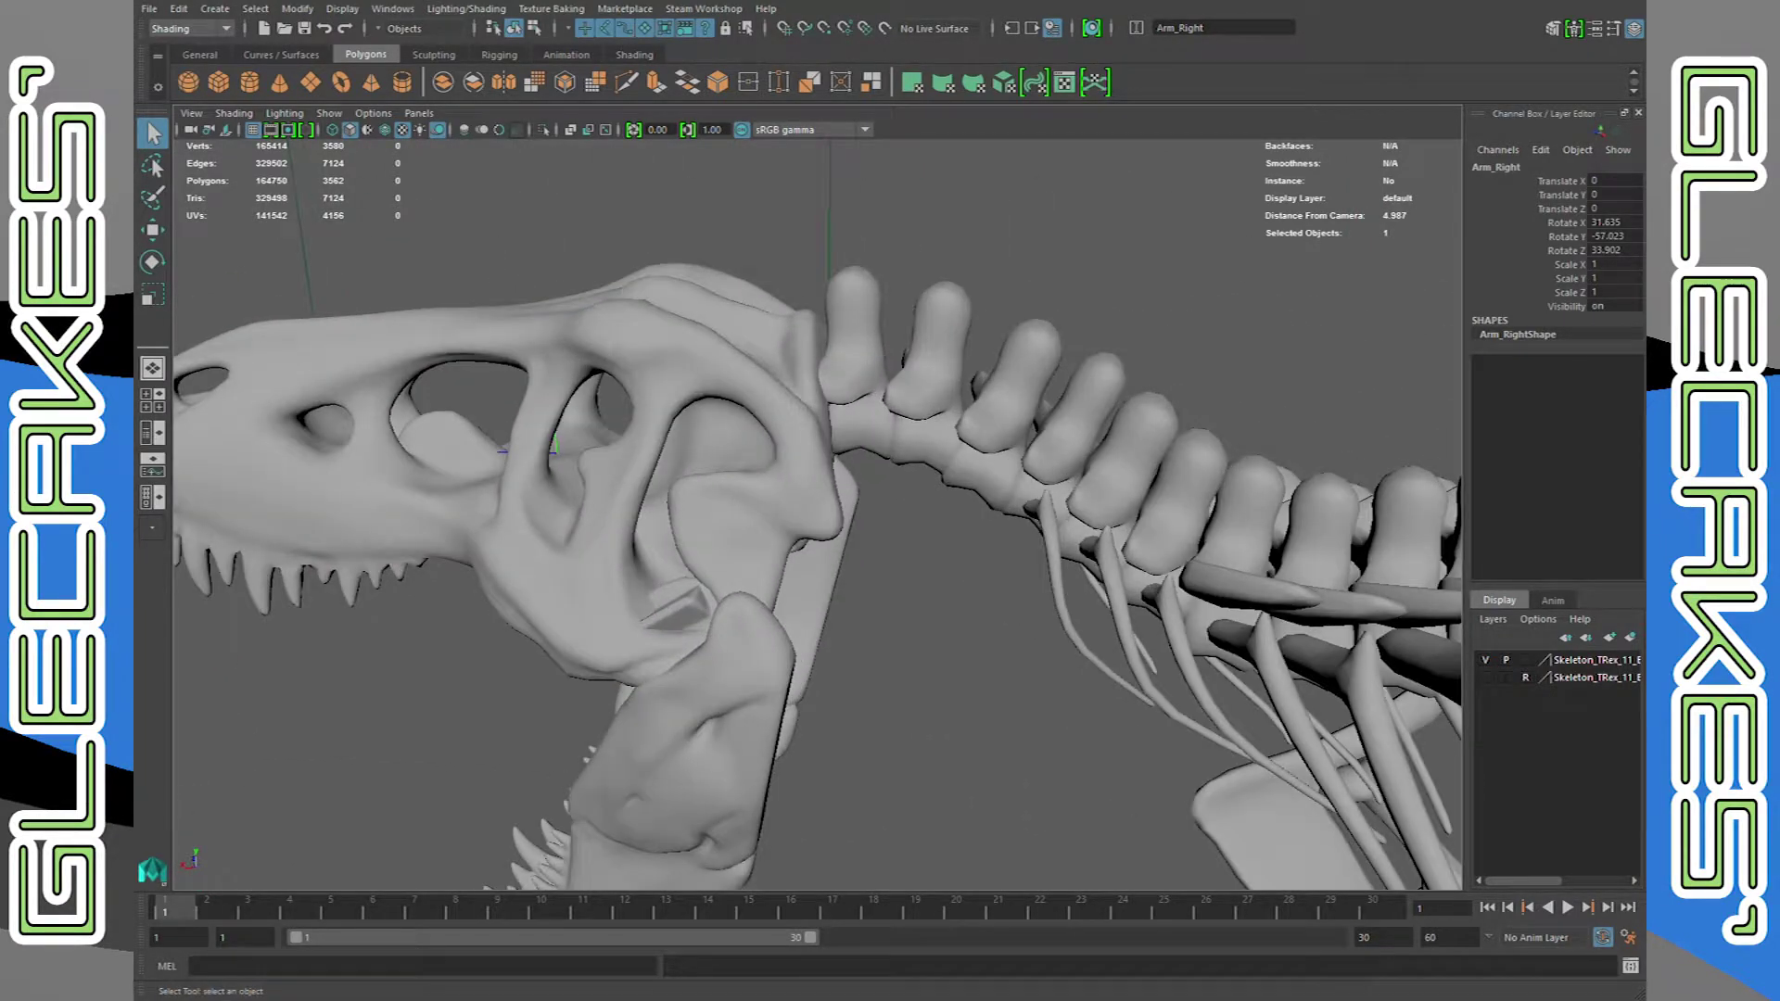
{"action": "left_click_drag", "start_coordinate": [817, 515], "coordinate": [880, 486], "text": "alt"}
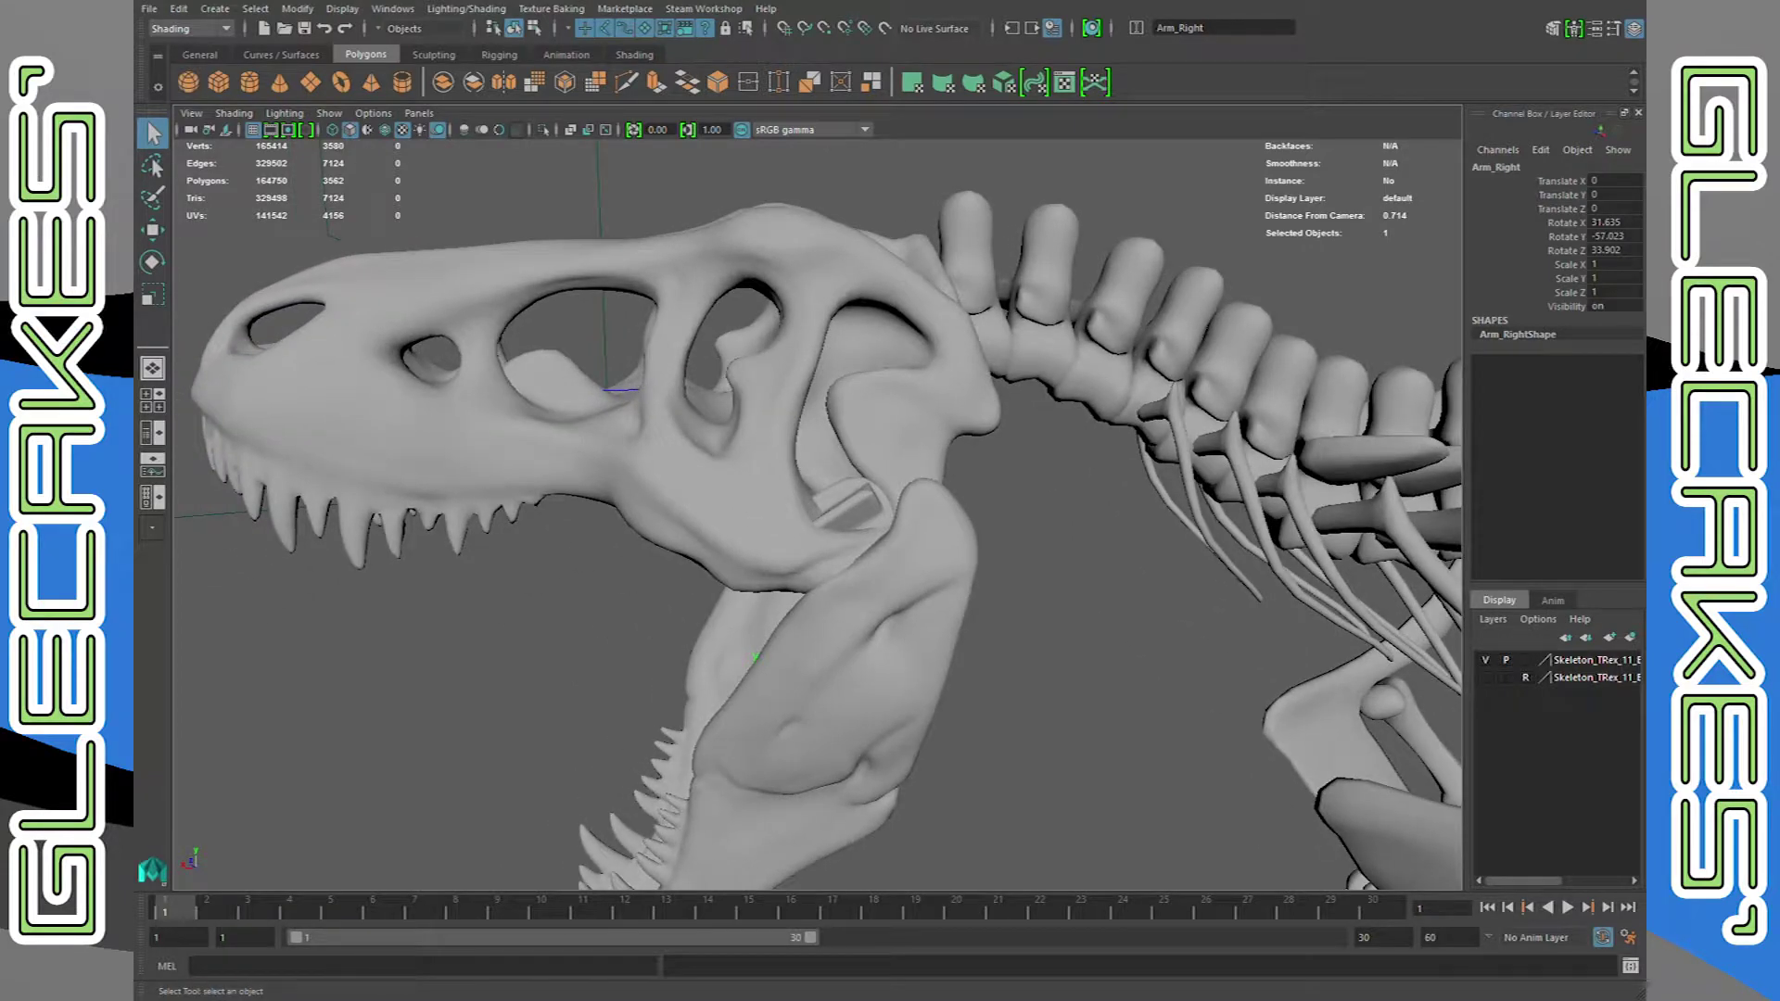
{"action": "left_click_drag", "start_coordinate": [816, 556], "coordinate": [769, 556], "text": "alt"}
{"action": "left_click", "coordinate": [723, 519]}
{"action": "left_click", "coordinate": [797, 658]}
{"action": "key", "text": "Delete"}
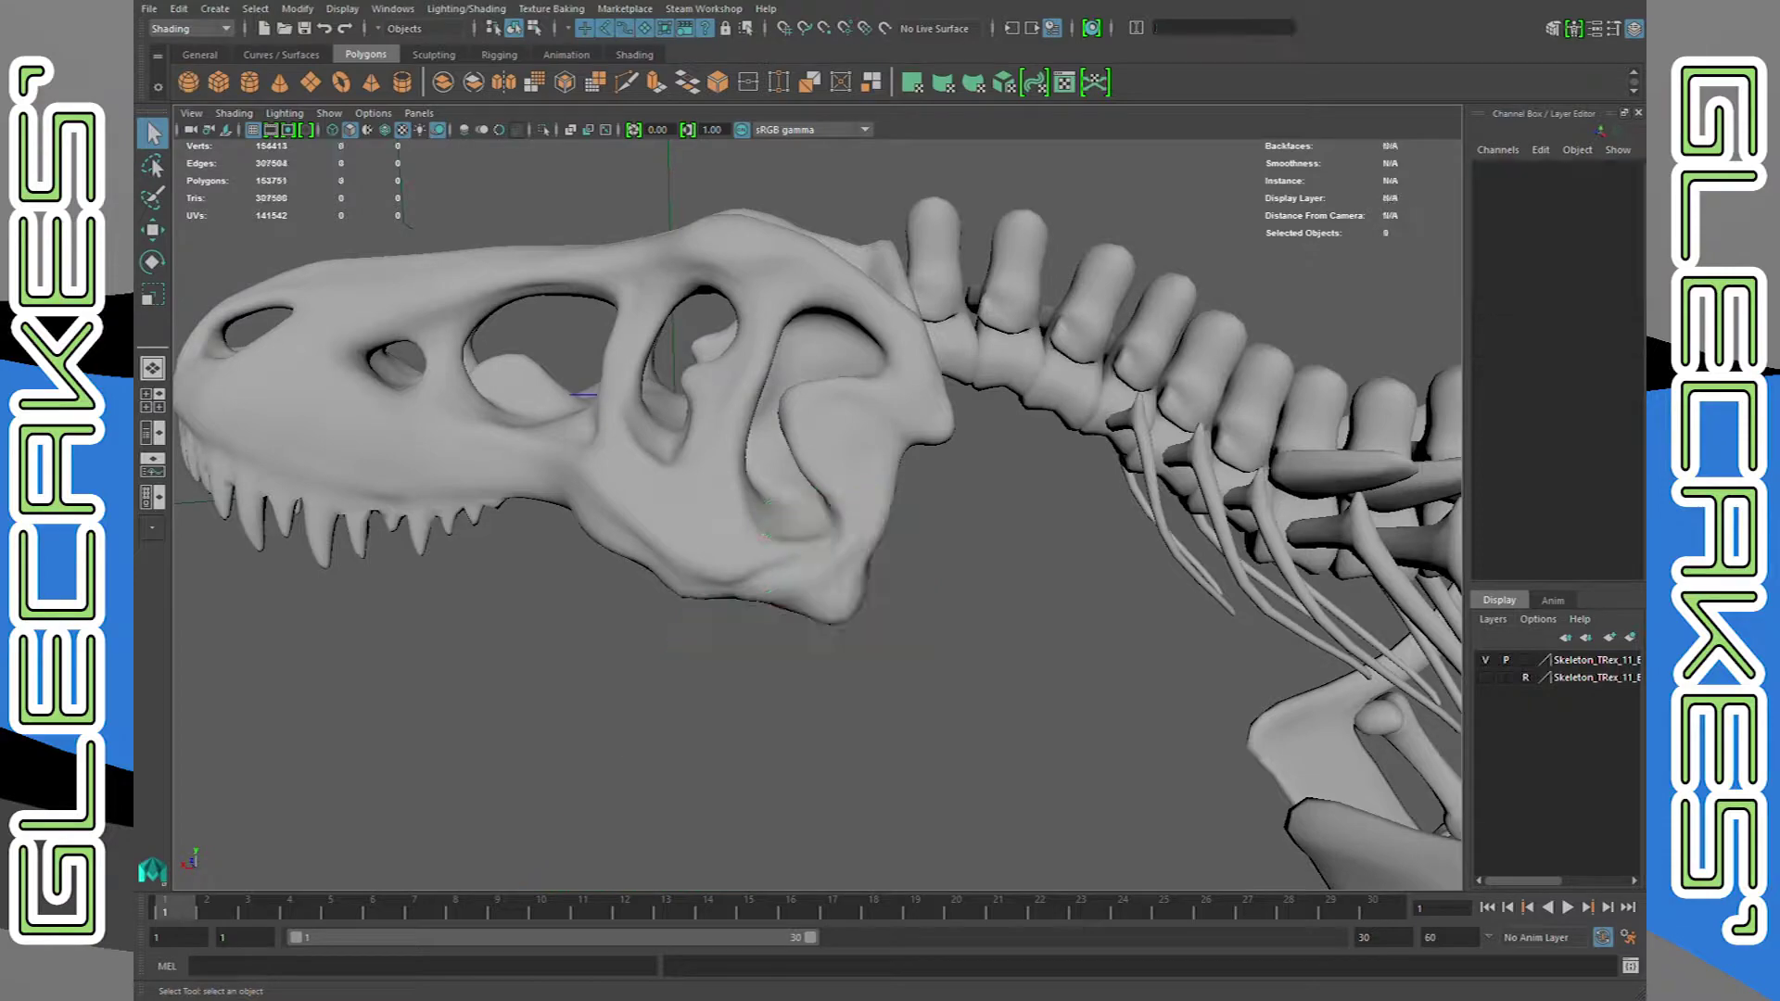
Delete two neck vertebrae just behind the vertebra nearest the jawless skull
{"action": "left_click", "coordinate": [1020, 296]}
{"action": "key", "text": "Delete"}
{"action": "left_click", "coordinate": [1094, 316]}
{"action": "key", "text": "Delete"}
Select the jawless Skull_Top mesh and snap its pivot to a vertex where the back of the skull meets the neck
{"action": "left_click", "coordinate": [835, 445]}
{"action": "left_click_drag", "start_coordinate": [834, 445], "coordinate": [903, 533], "text": "alt"}
{"action": "scroll", "coordinate": [908, 519], "scroll_direction": "down", "scroll_amount": 4}
{"action": "scroll", "coordinate": [899, 541], "scroll_direction": "up", "scroll_amount": 10}
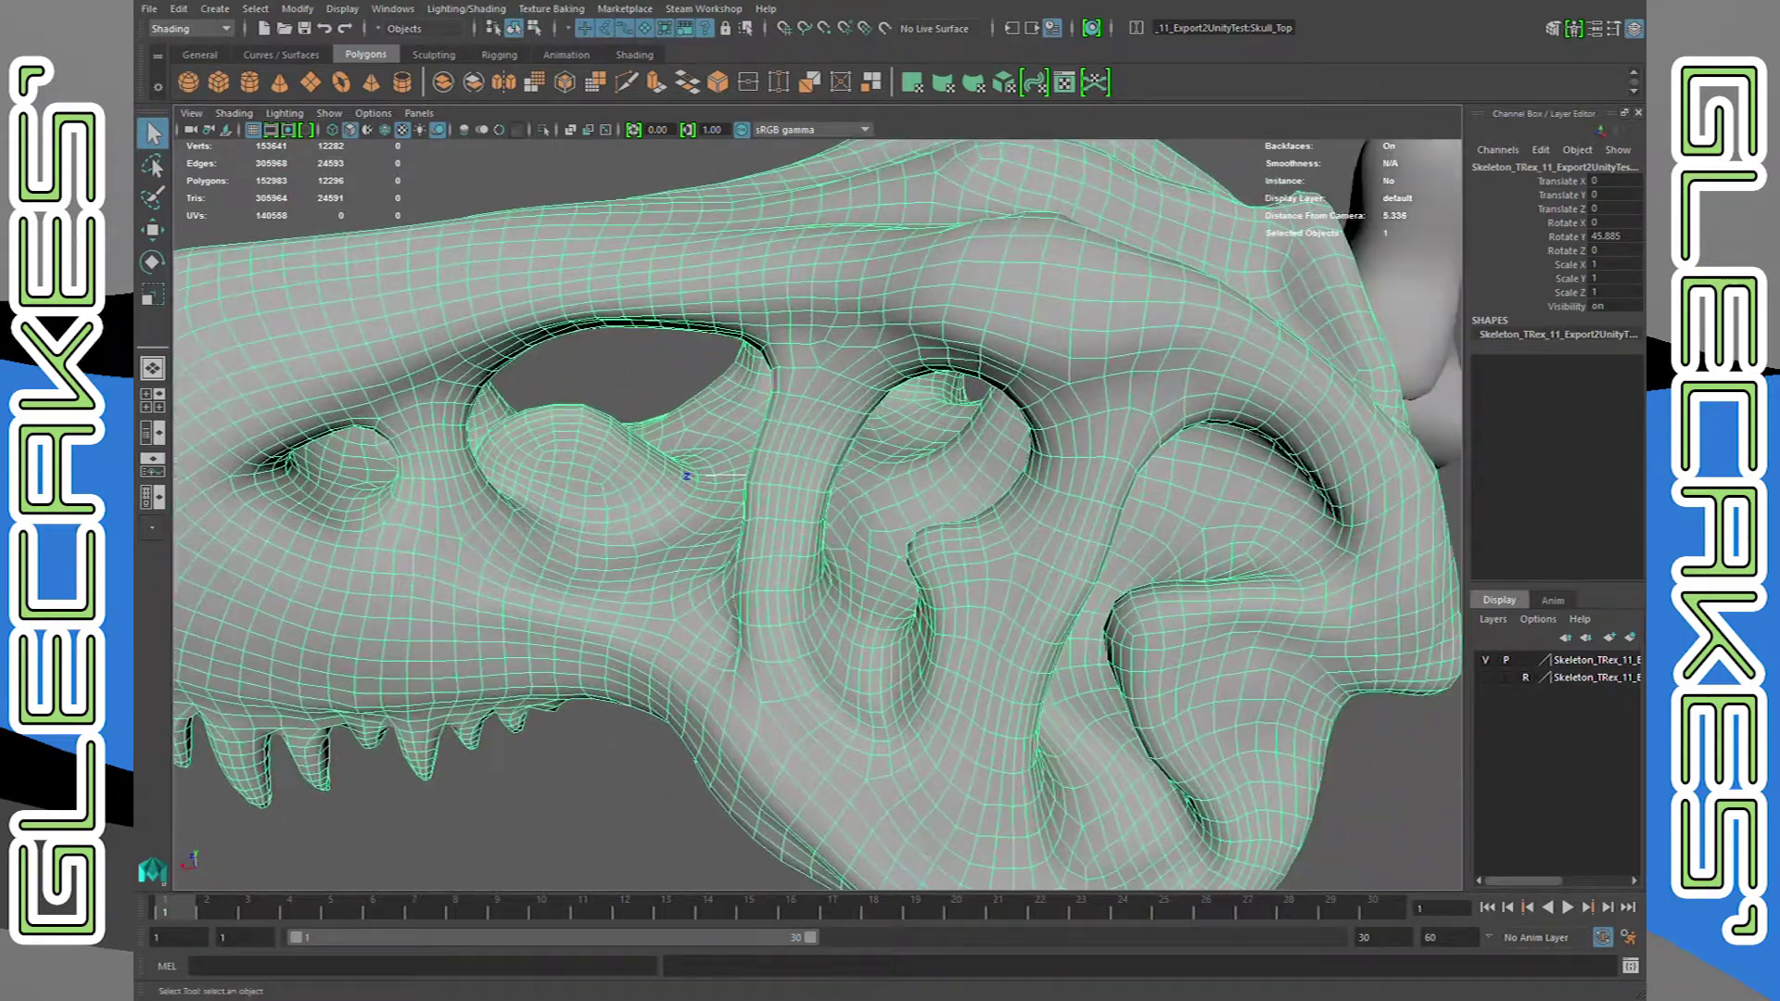
{"action": "left_click_drag", "start_coordinate": [899, 540], "coordinate": [812, 523], "text": "alt"}
{"action": "key", "text": "w"}
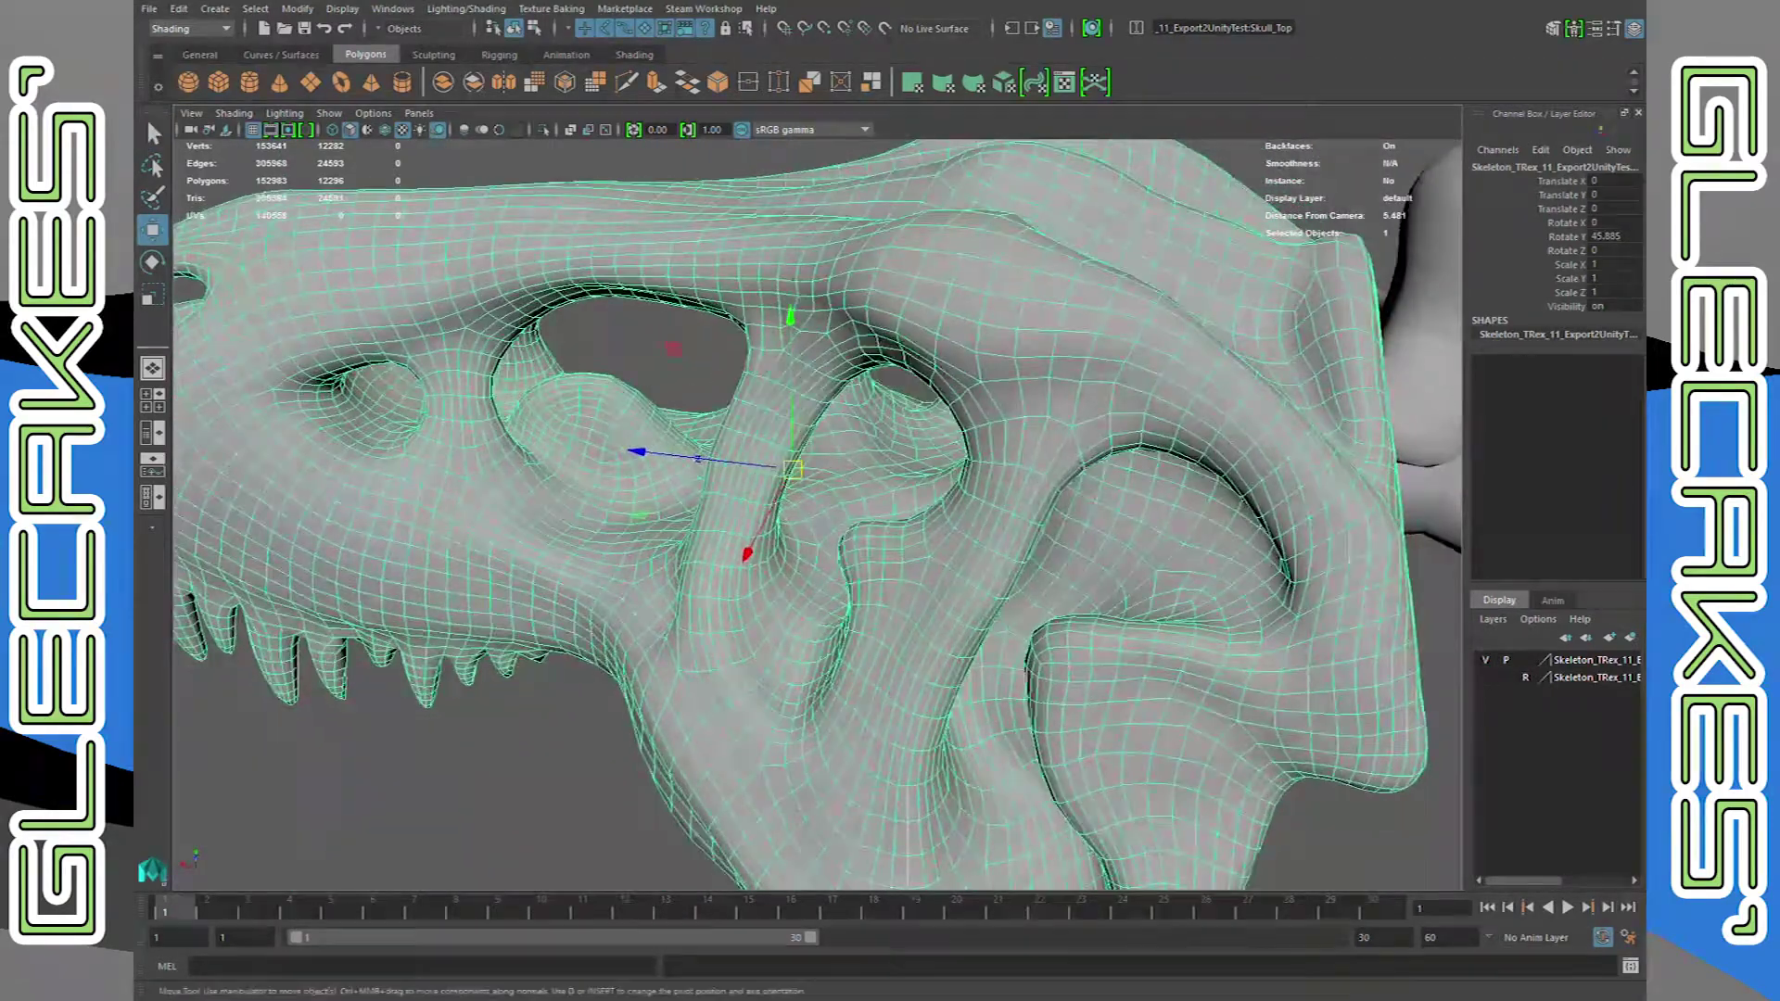
{"action": "middle_click_drag", "start_coordinate": [811, 523], "coordinate": [500, 482], "text": "alt"}
{"action": "left_click_drag", "start_coordinate": [500, 482], "coordinate": [468, 477], "text": "alt"}
{"action": "left_click_drag", "start_coordinate": [1075, 509], "coordinate": [871, 376], "text": "alt"}
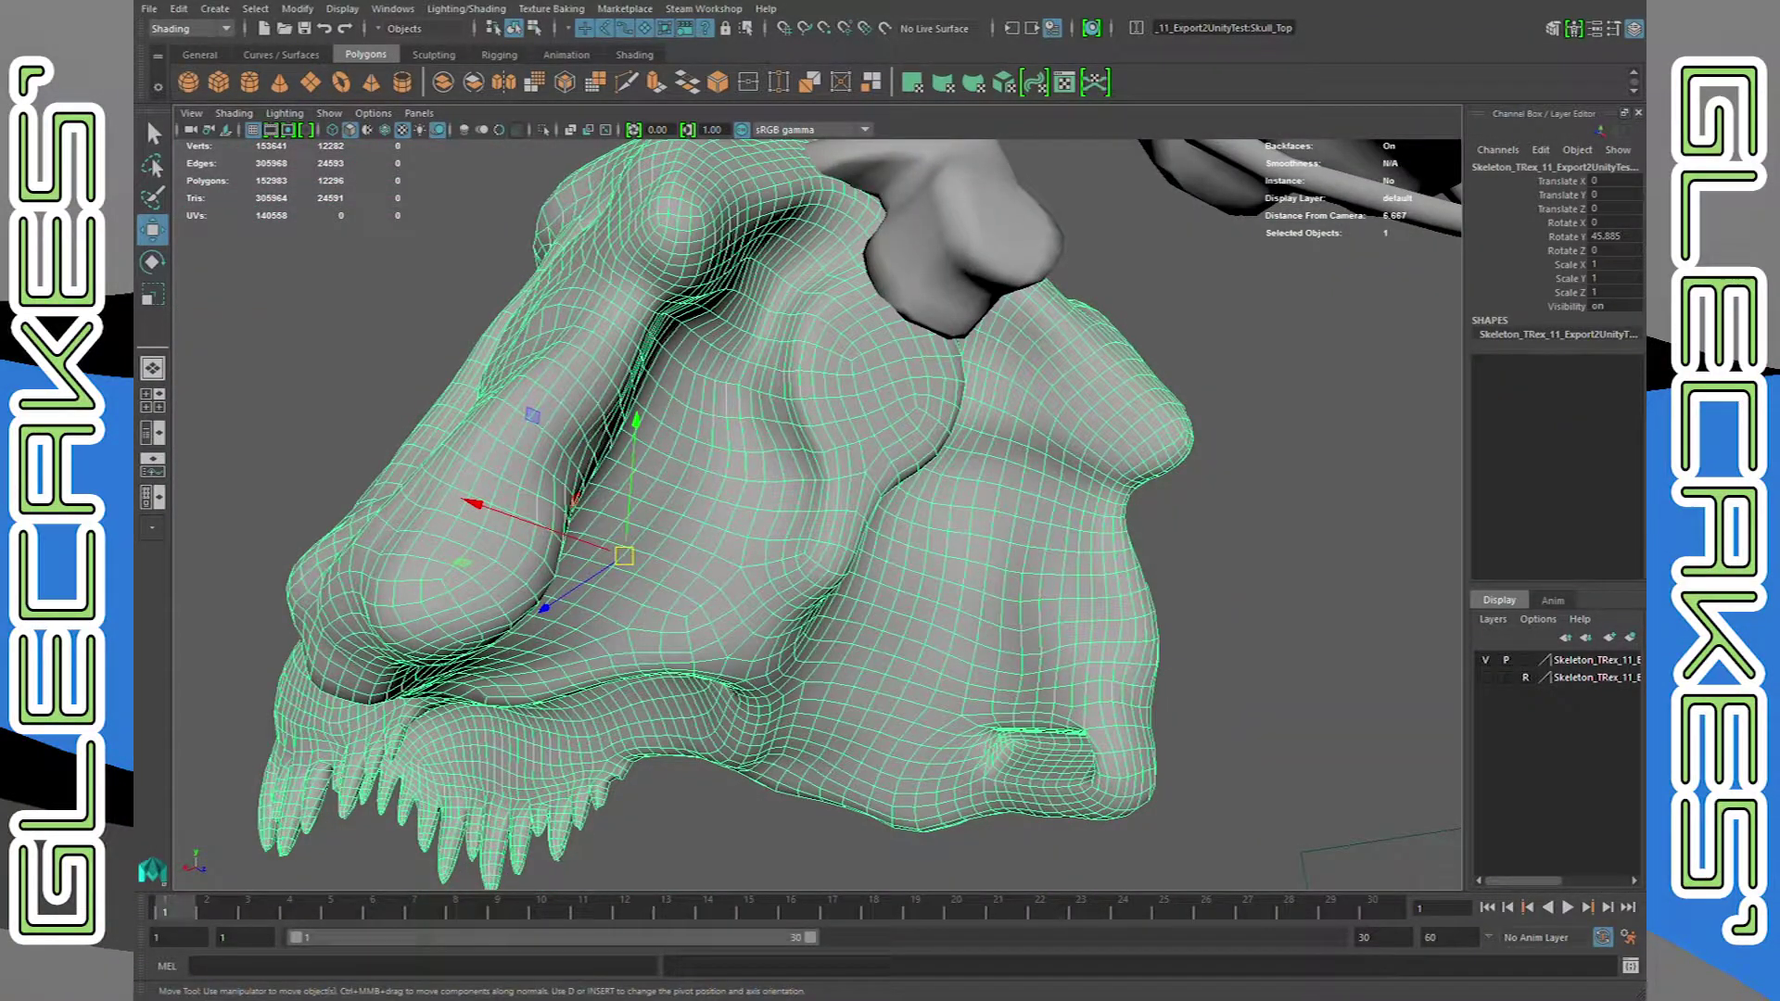
{"action": "key", "text": "d"}
{"action": "key", "text": "v"}
{"action": "left_click", "coordinate": [894, 362]}
Check the top skull's new pivot from the side and save the scene
{"action": "left_click_drag", "start_coordinate": [894, 362], "coordinate": [955, 473], "text": "alt"}
{"action": "left_click_drag", "start_coordinate": [713, 399], "coordinate": [640, 394], "text": "alt"}
{"action": "scroll", "coordinate": [742, 445], "scroll_direction": "down", "scroll_amount": 5}
{"action": "left_click_drag", "start_coordinate": [742, 445], "coordinate": [858, 404], "text": "alt"}
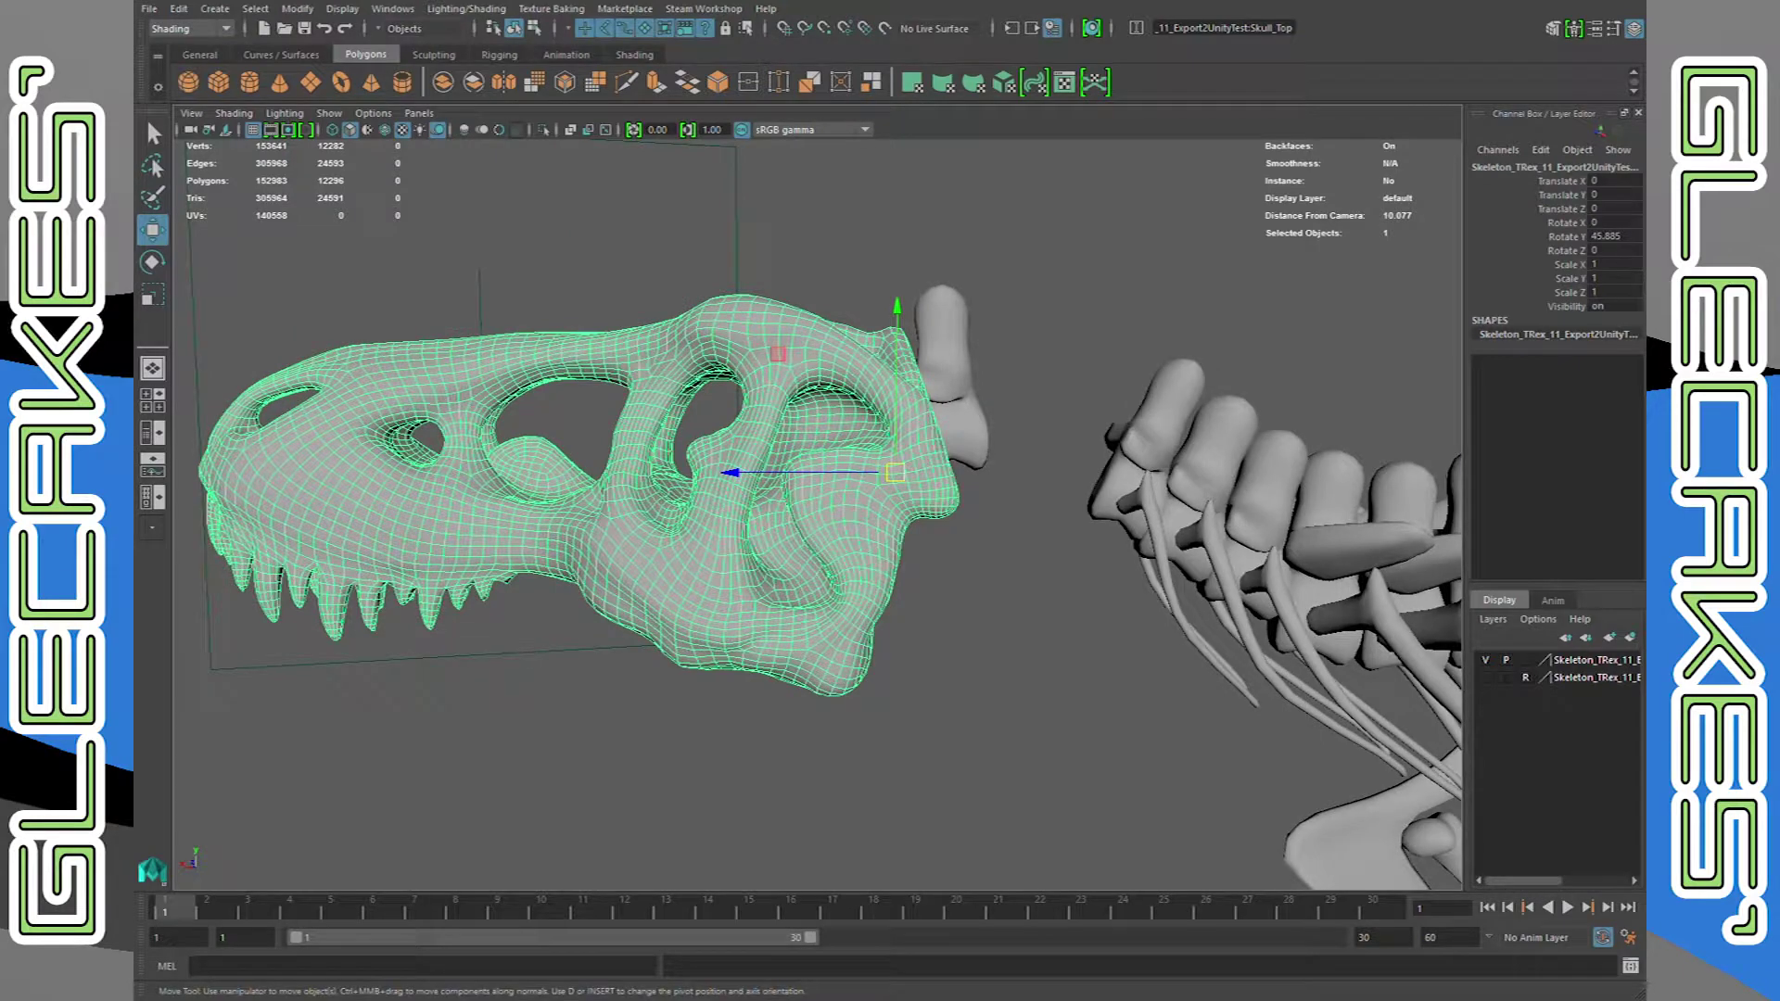
{"action": "key", "text": "ctrl+s"}
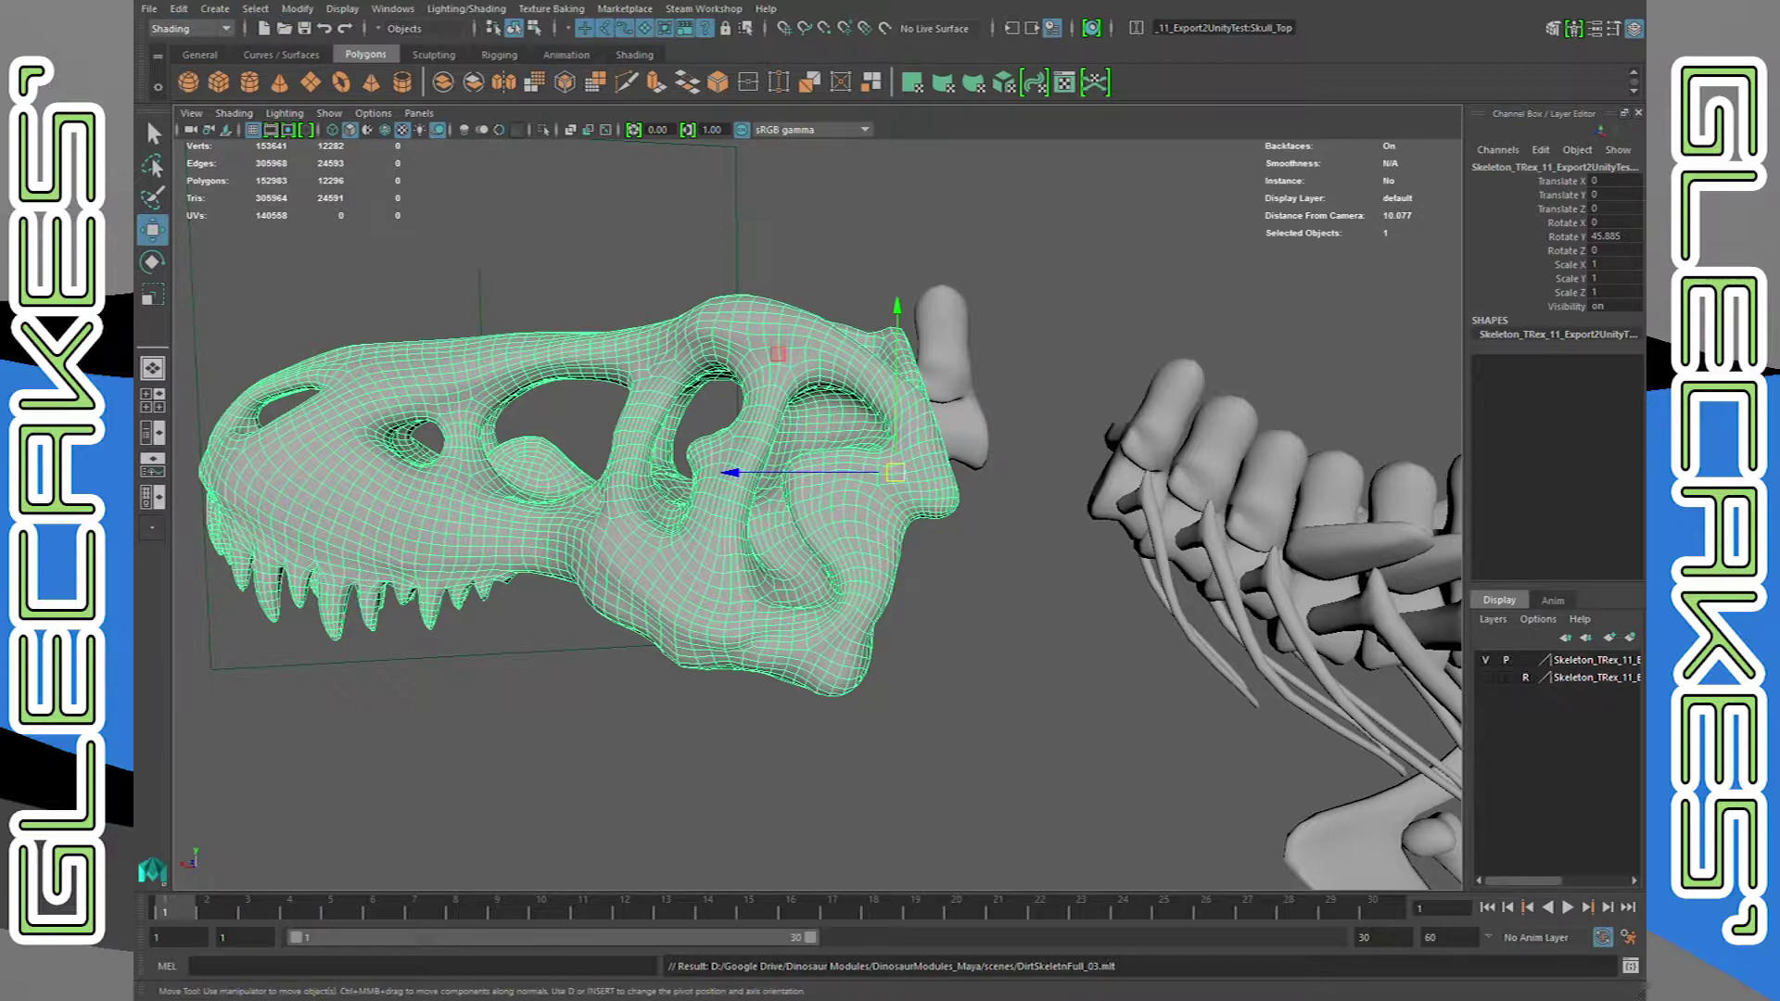
Deselect and reselect the top skull, and activate the Move tool to inspect its pivot
{"action": "left_click_drag", "start_coordinate": [779, 547], "coordinate": [871, 616], "text": "alt"}
{"action": "key", "text": "q"}
{"action": "left_click", "coordinate": [1020, 575]}
{"action": "left_click", "coordinate": [862, 556]}
{"action": "key", "text": "w"}
{"action": "scroll", "coordinate": [817, 514], "scroll_direction": "down", "scroll_amount": 6}
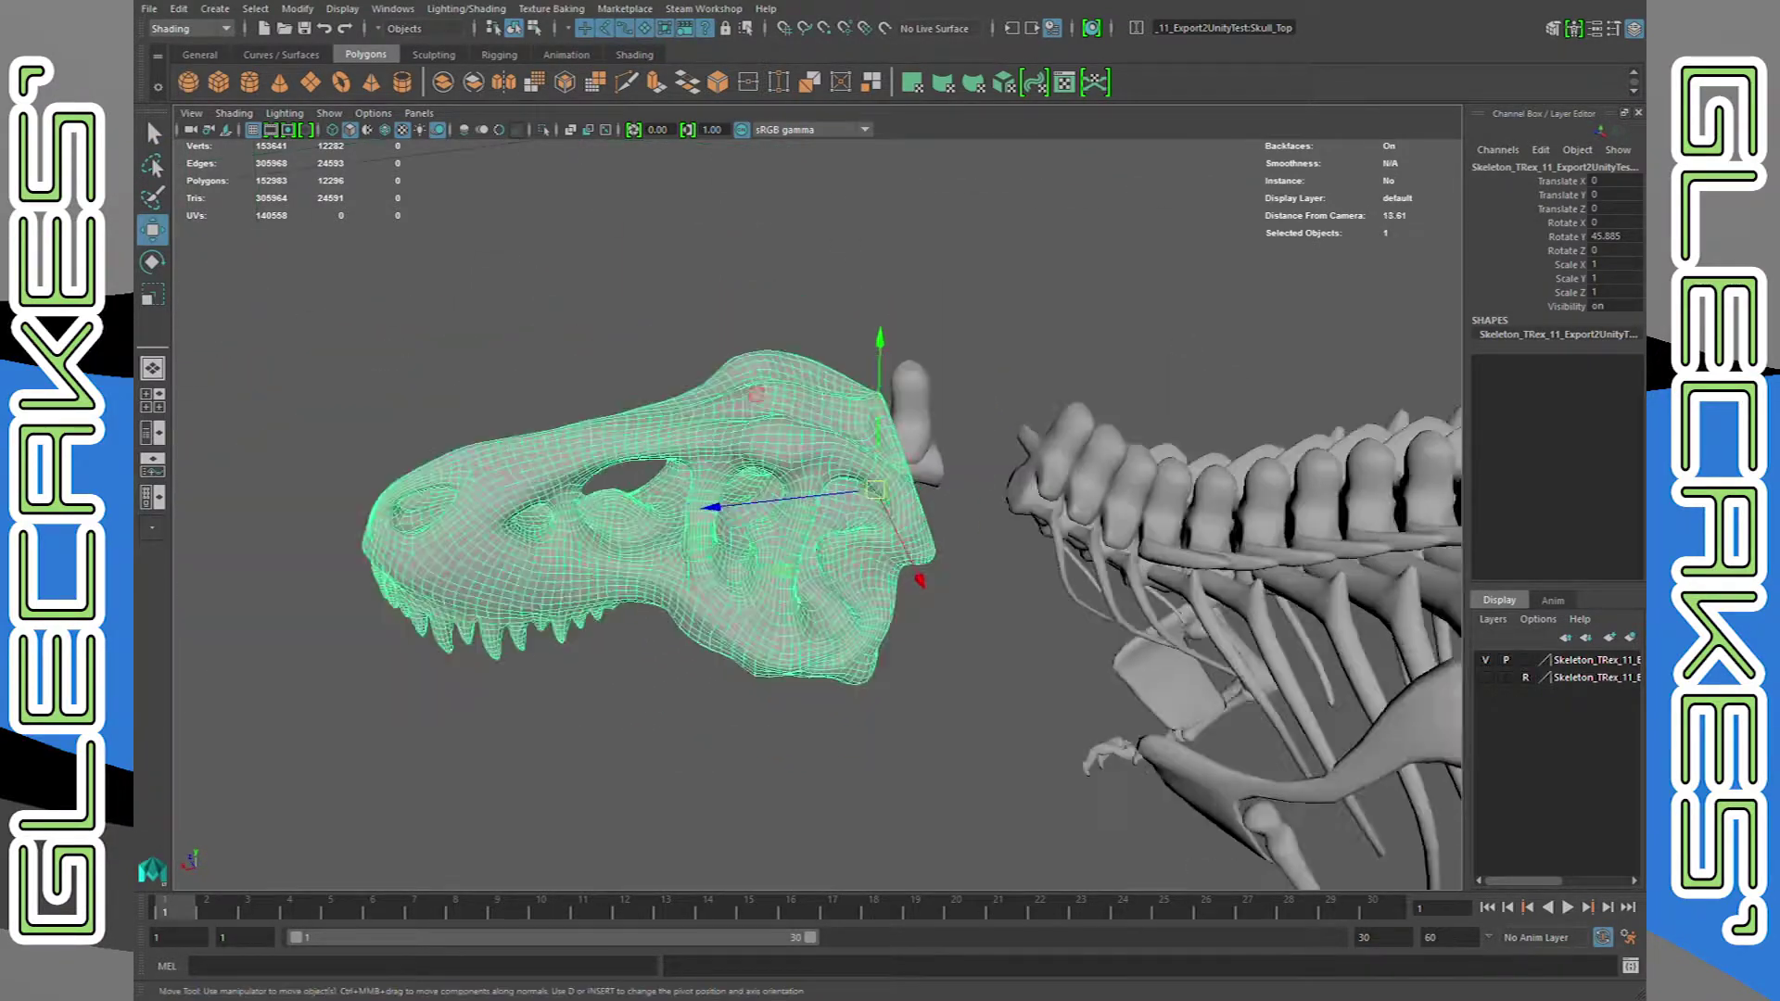
{"action": "left_click_drag", "start_coordinate": [818, 514], "coordinate": [829, 526], "text": "alt"}
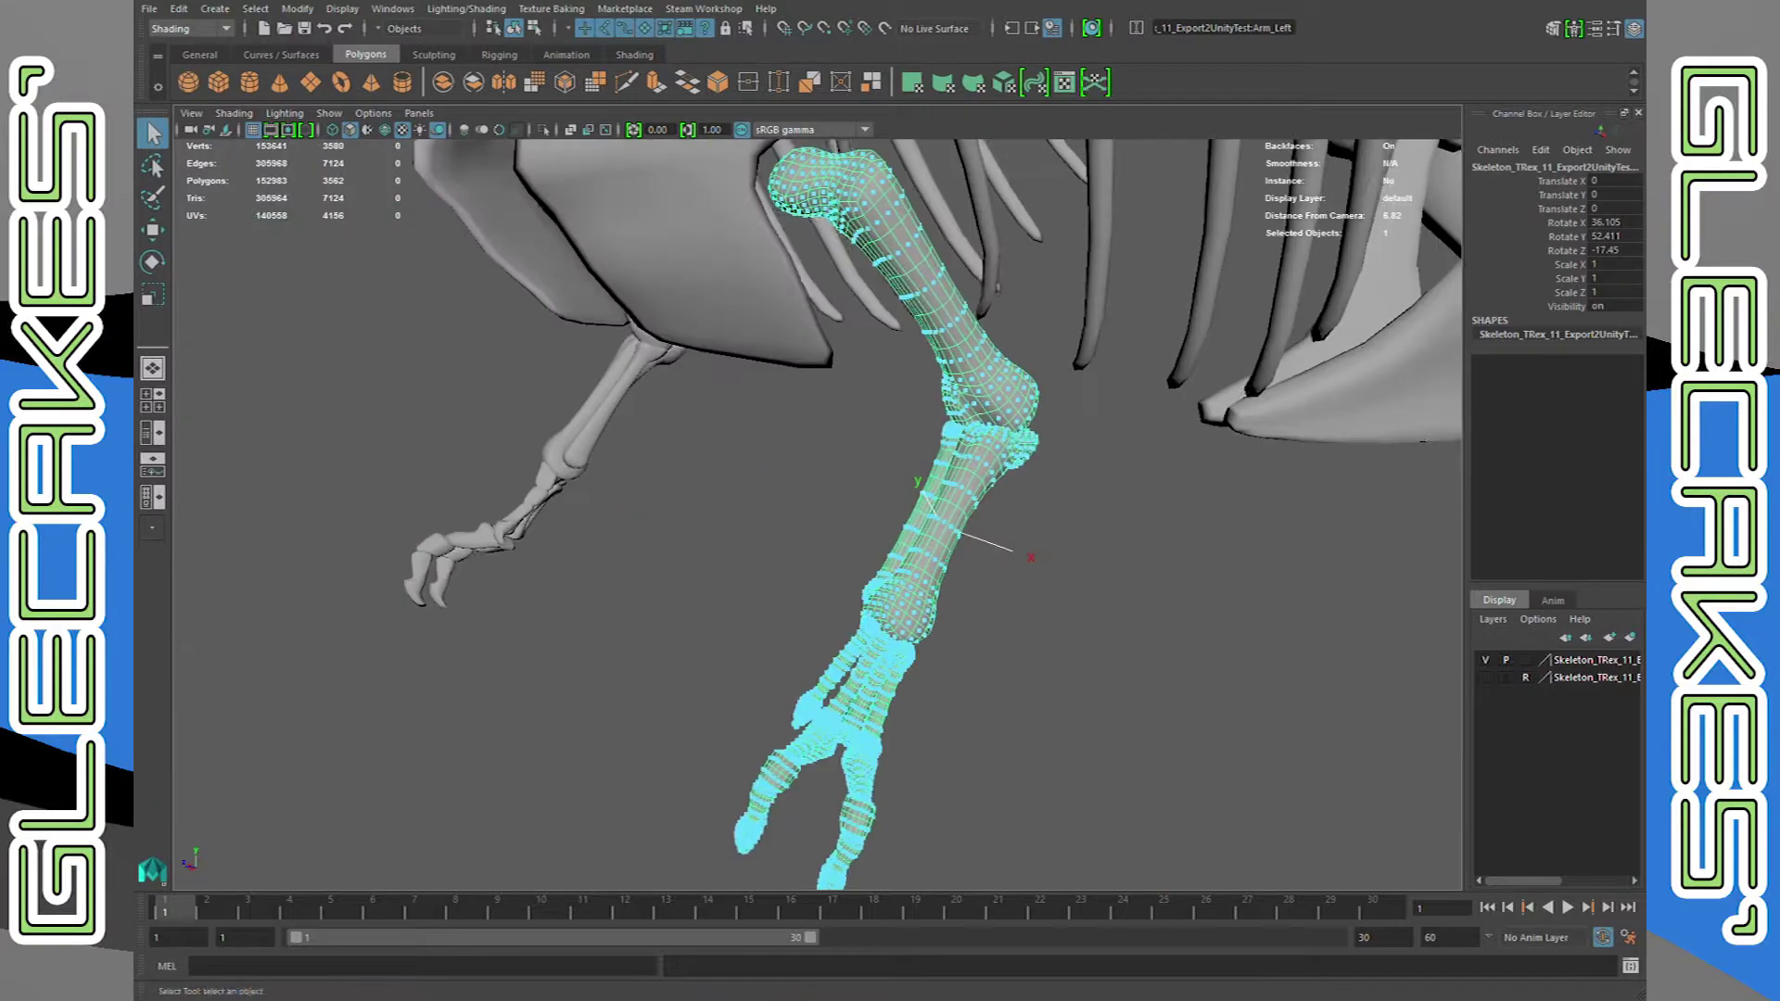
Snap the Arm_Left mesh's pivot to a vertex on the ball of its shoulder joint
{"action": "left_click_drag", "start_coordinate": [816, 519], "coordinate": [853, 546], "text": "alt"}
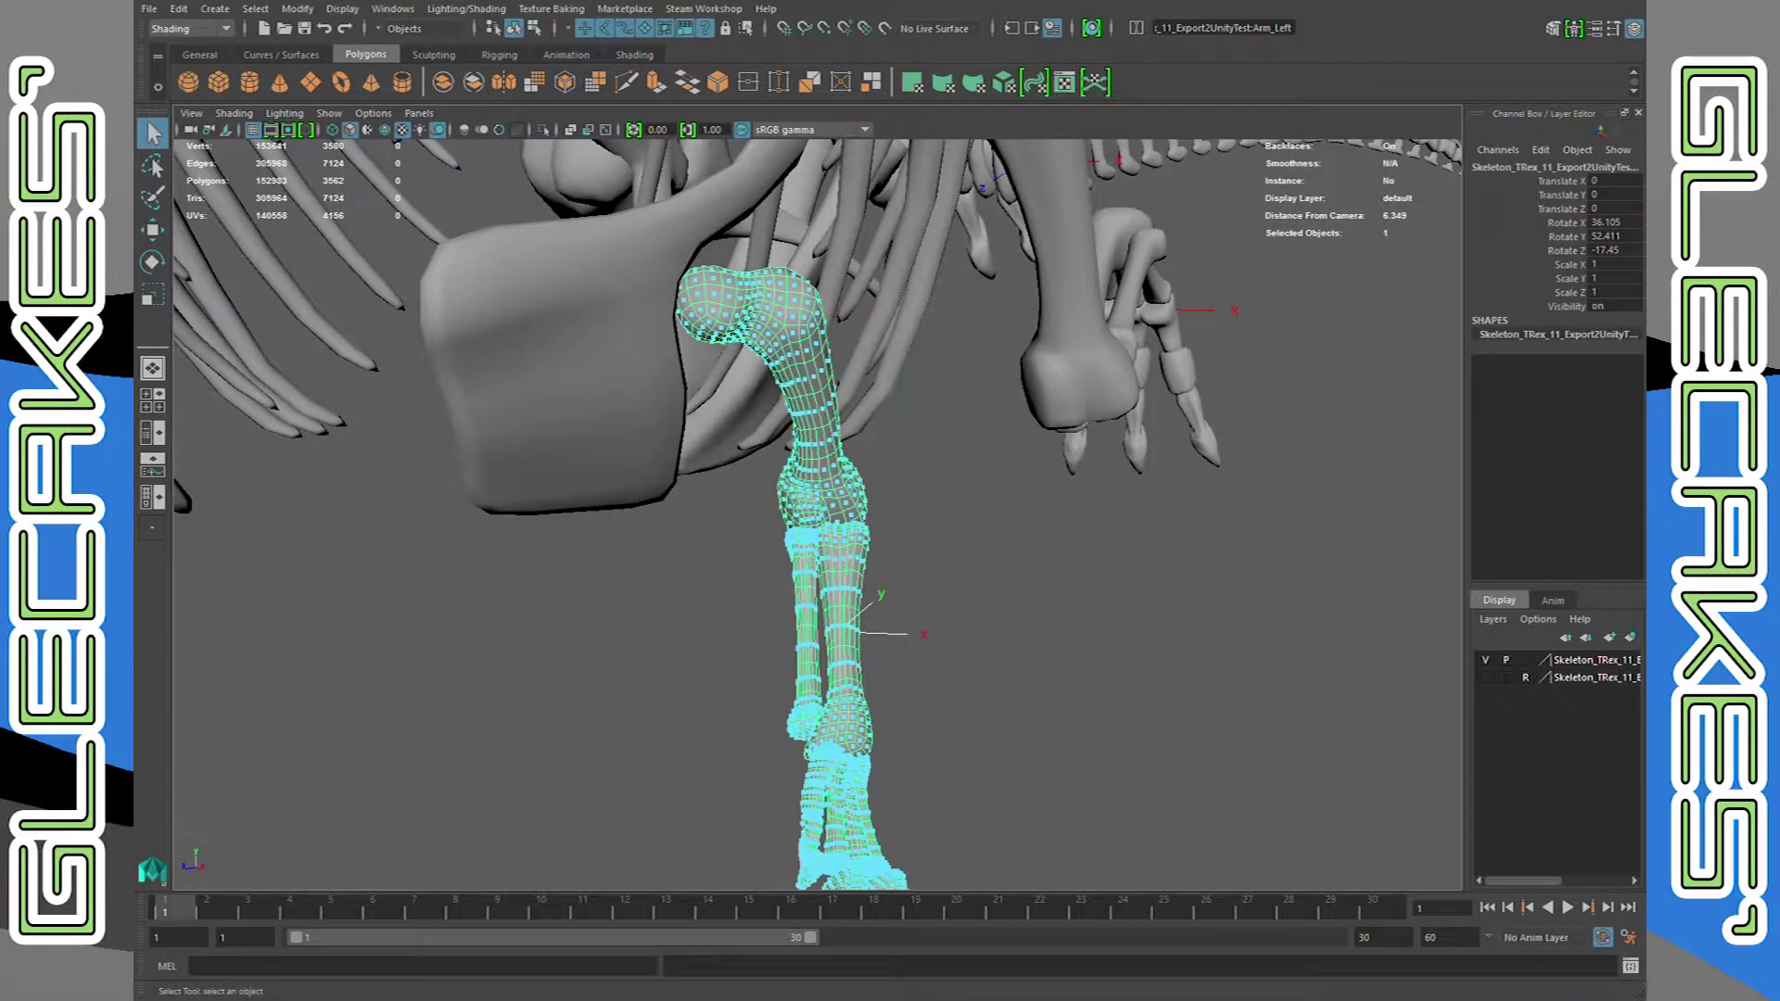
{"action": "left_click_drag", "start_coordinate": [853, 547], "coordinate": [1131, 565], "text": "alt"}
{"action": "scroll", "coordinate": [818, 514], "scroll_direction": "down", "scroll_amount": 3}
{"action": "middle_click_drag", "start_coordinate": [818, 514], "coordinate": [888, 671], "text": "alt"}
{"action": "key", "text": "w"}
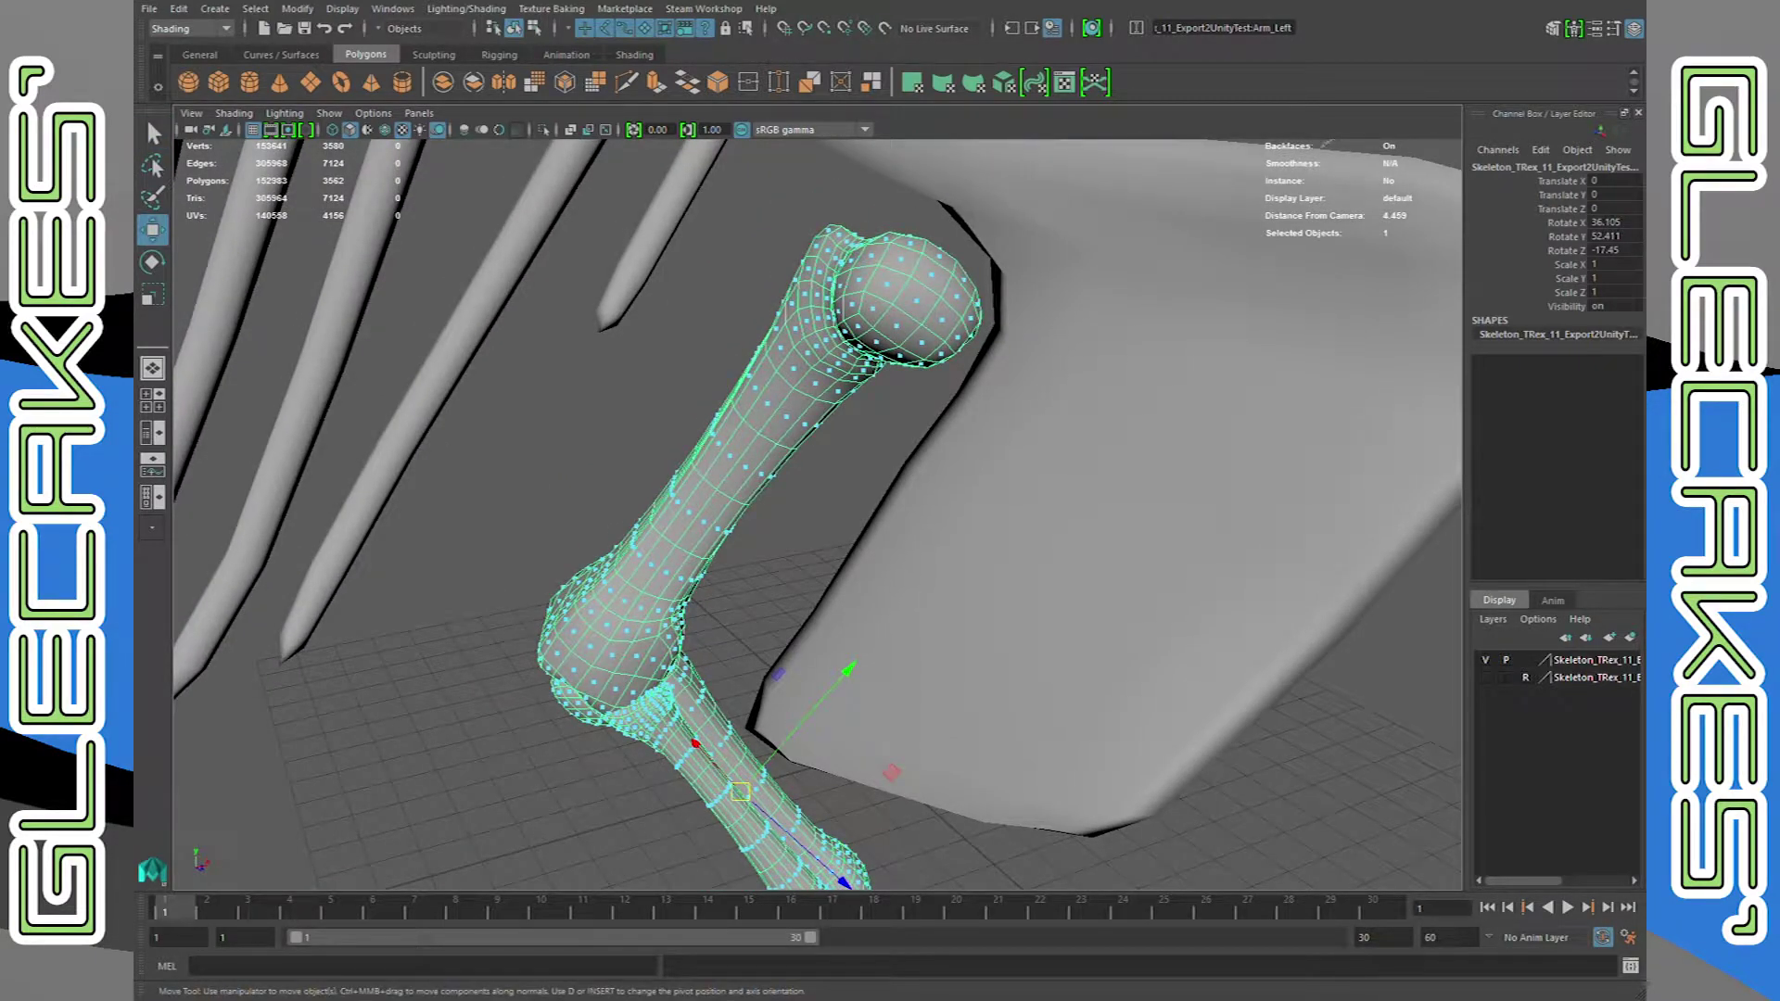
{"action": "key", "text": "d"}
{"action": "key", "text": "v"}
{"action": "middle_click_drag", "start_coordinate": [907, 315], "coordinate": [938, 299]}
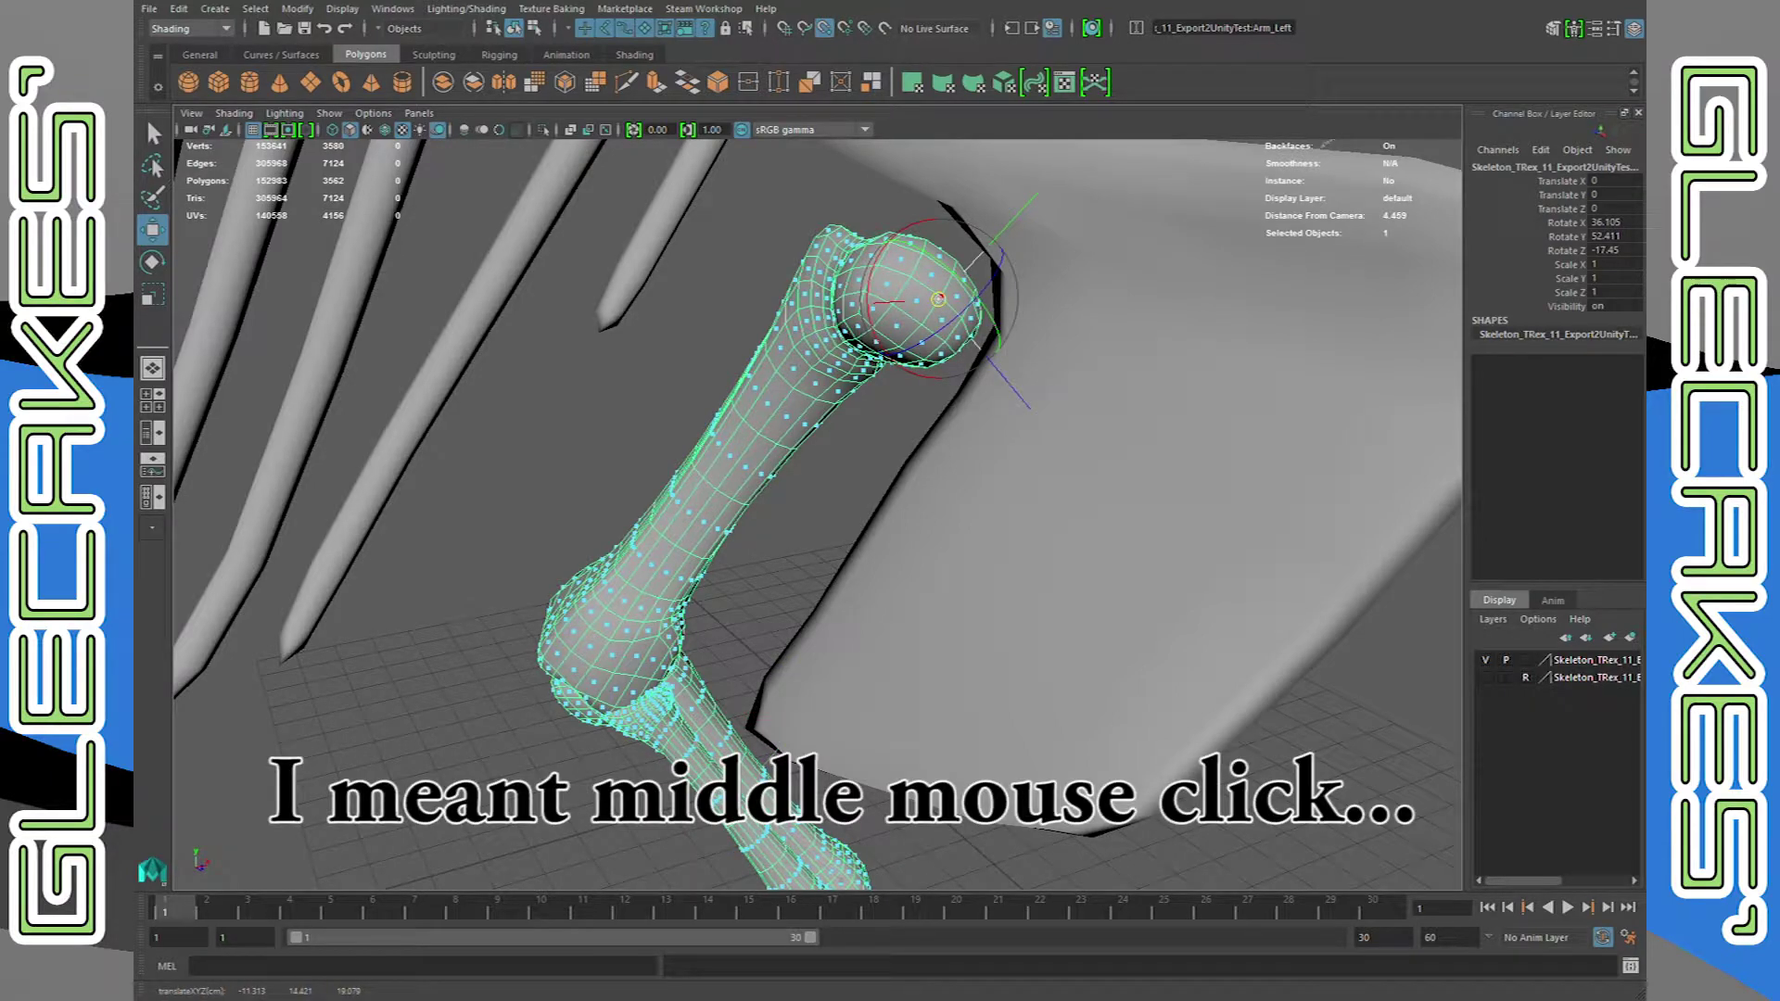
Inspect the left arm's relocated pivot at the shoulder and save the scene
{"action": "left_click_drag", "start_coordinate": [926, 306], "coordinate": [311, 271], "text": "alt"}
{"action": "scroll", "coordinate": [899, 473], "scroll_direction": "down", "scroll_amount": 6}
{"action": "middle_click_drag", "start_coordinate": [899, 473], "coordinate": [947, 361], "text": "alt"}
{"action": "left_click_drag", "start_coordinate": [947, 361], "coordinate": [851, 351], "text": "alt"}
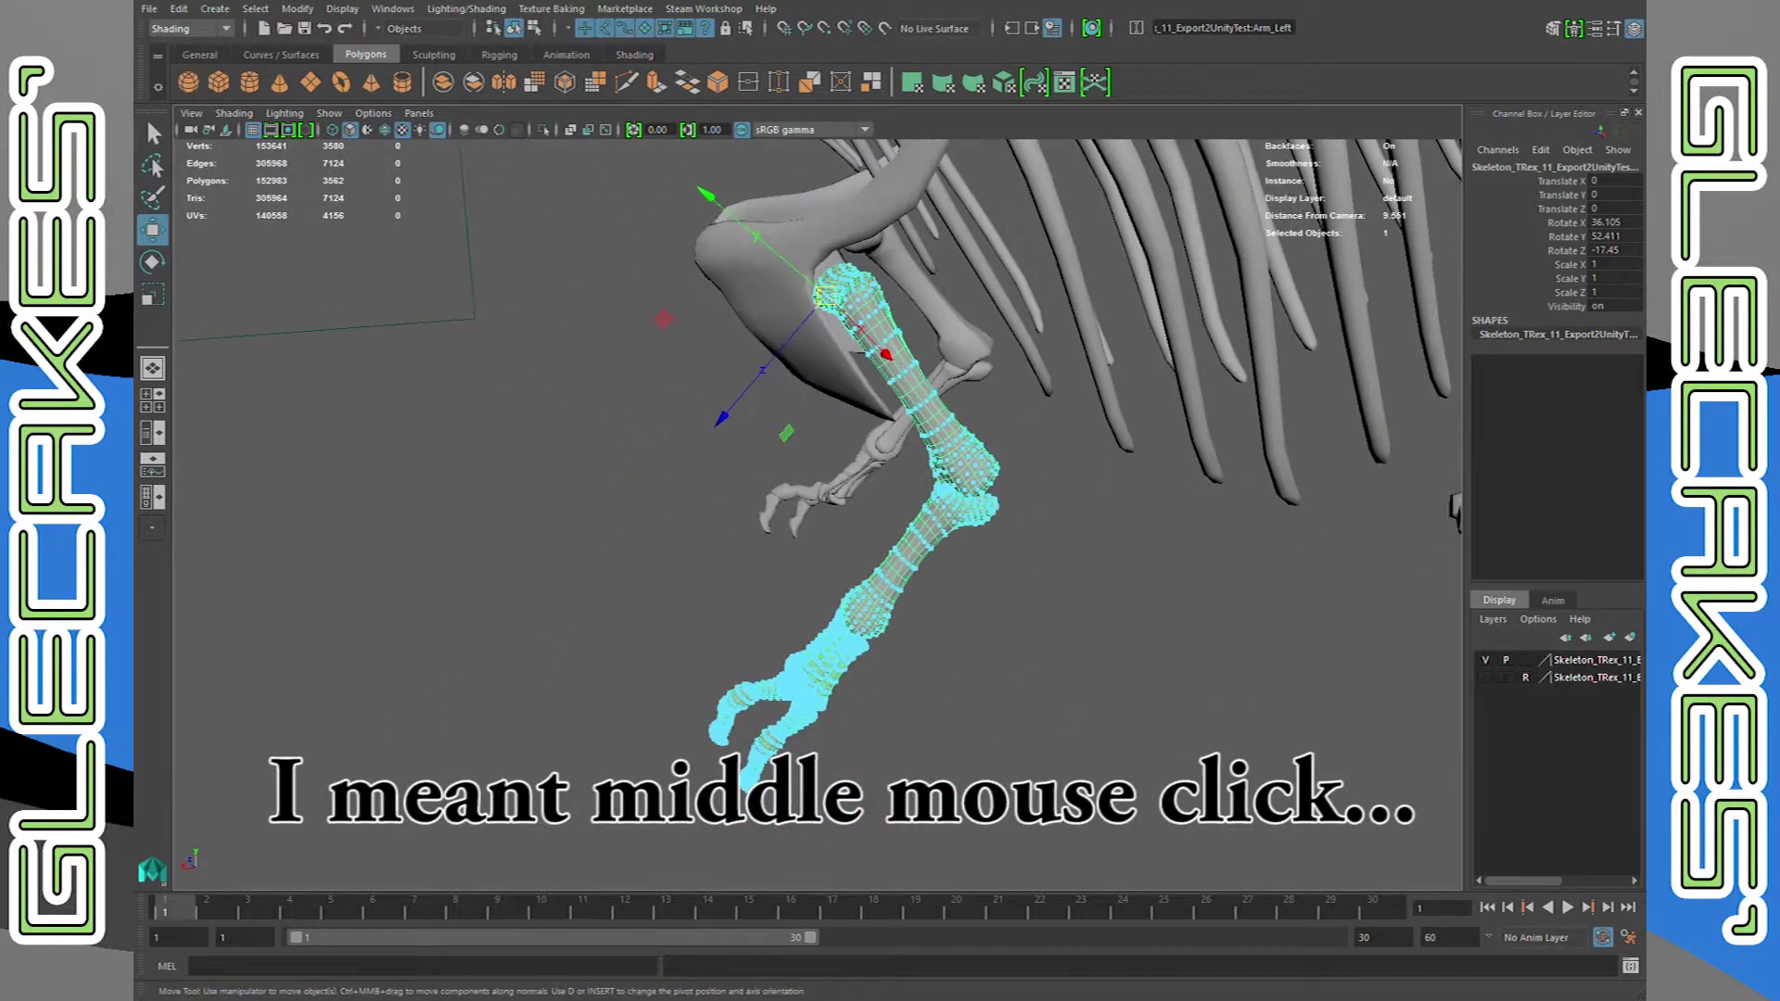
{"action": "key", "text": "ctrl+s"}
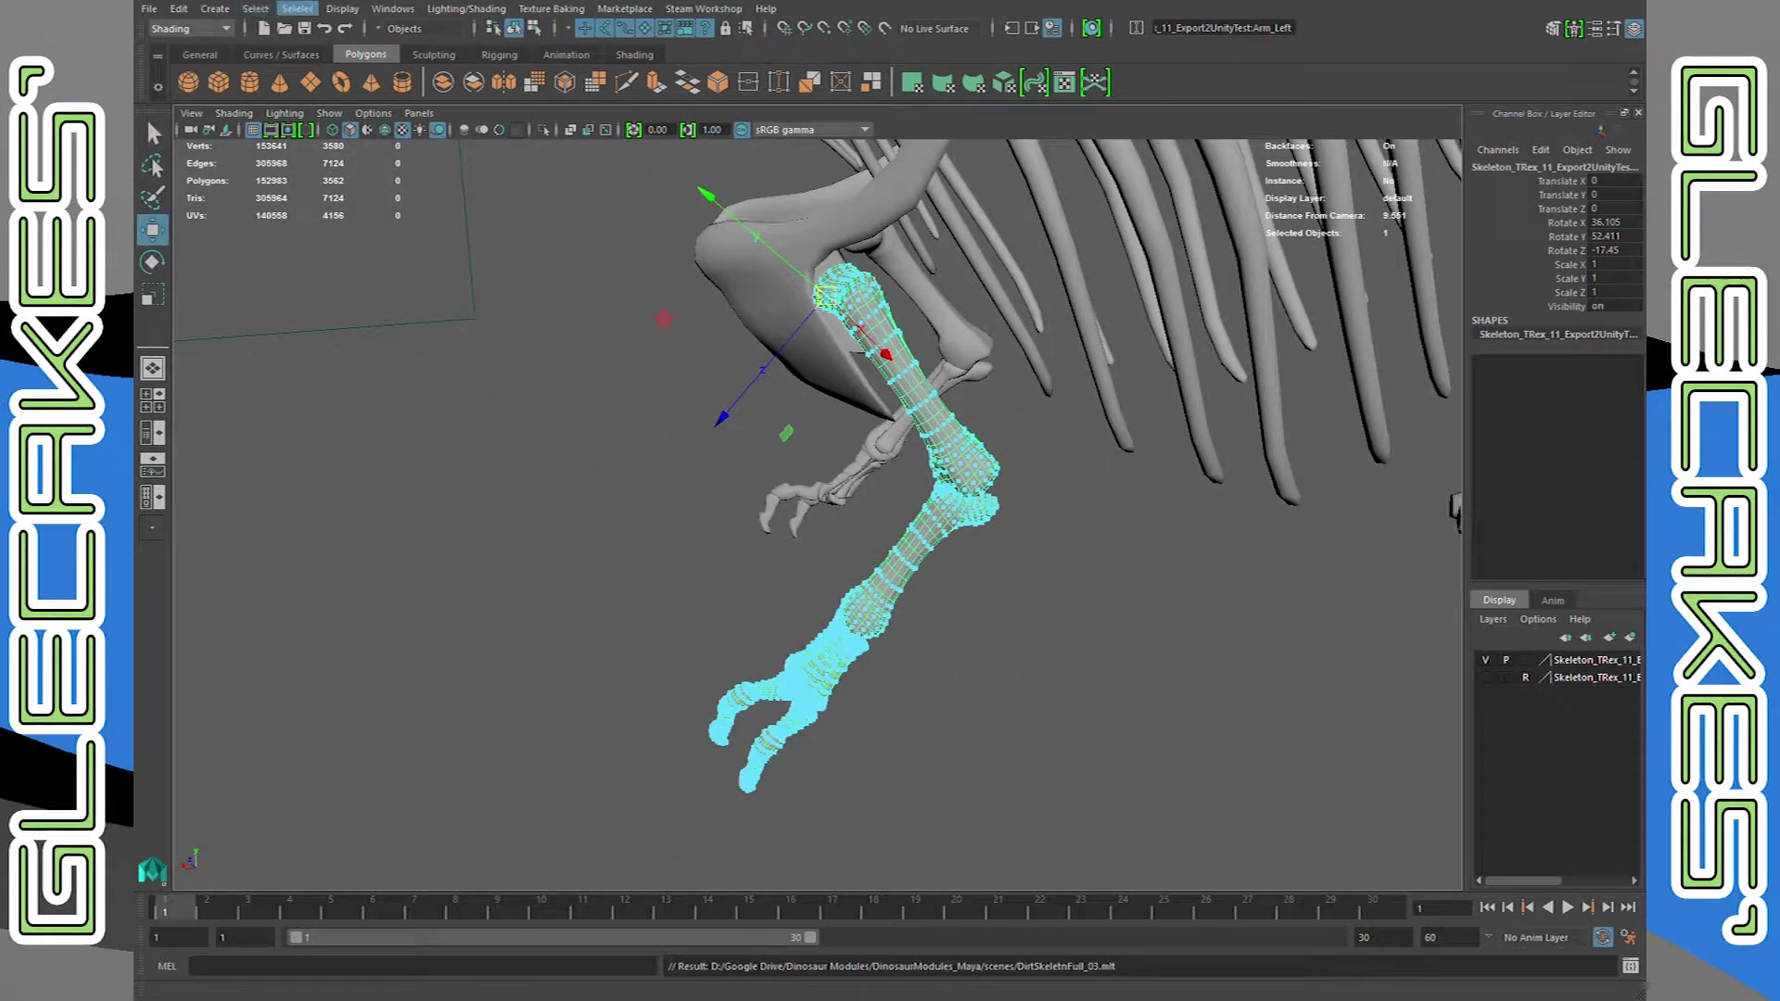
{"action": "left_click", "coordinate": [338, 70]}
{"action": "left_click_drag", "start_coordinate": [880, 510], "coordinate": [777, 493], "text": "alt"}
{"action": "scroll", "coordinate": [818, 515], "scroll_direction": "down", "scroll_amount": 3}
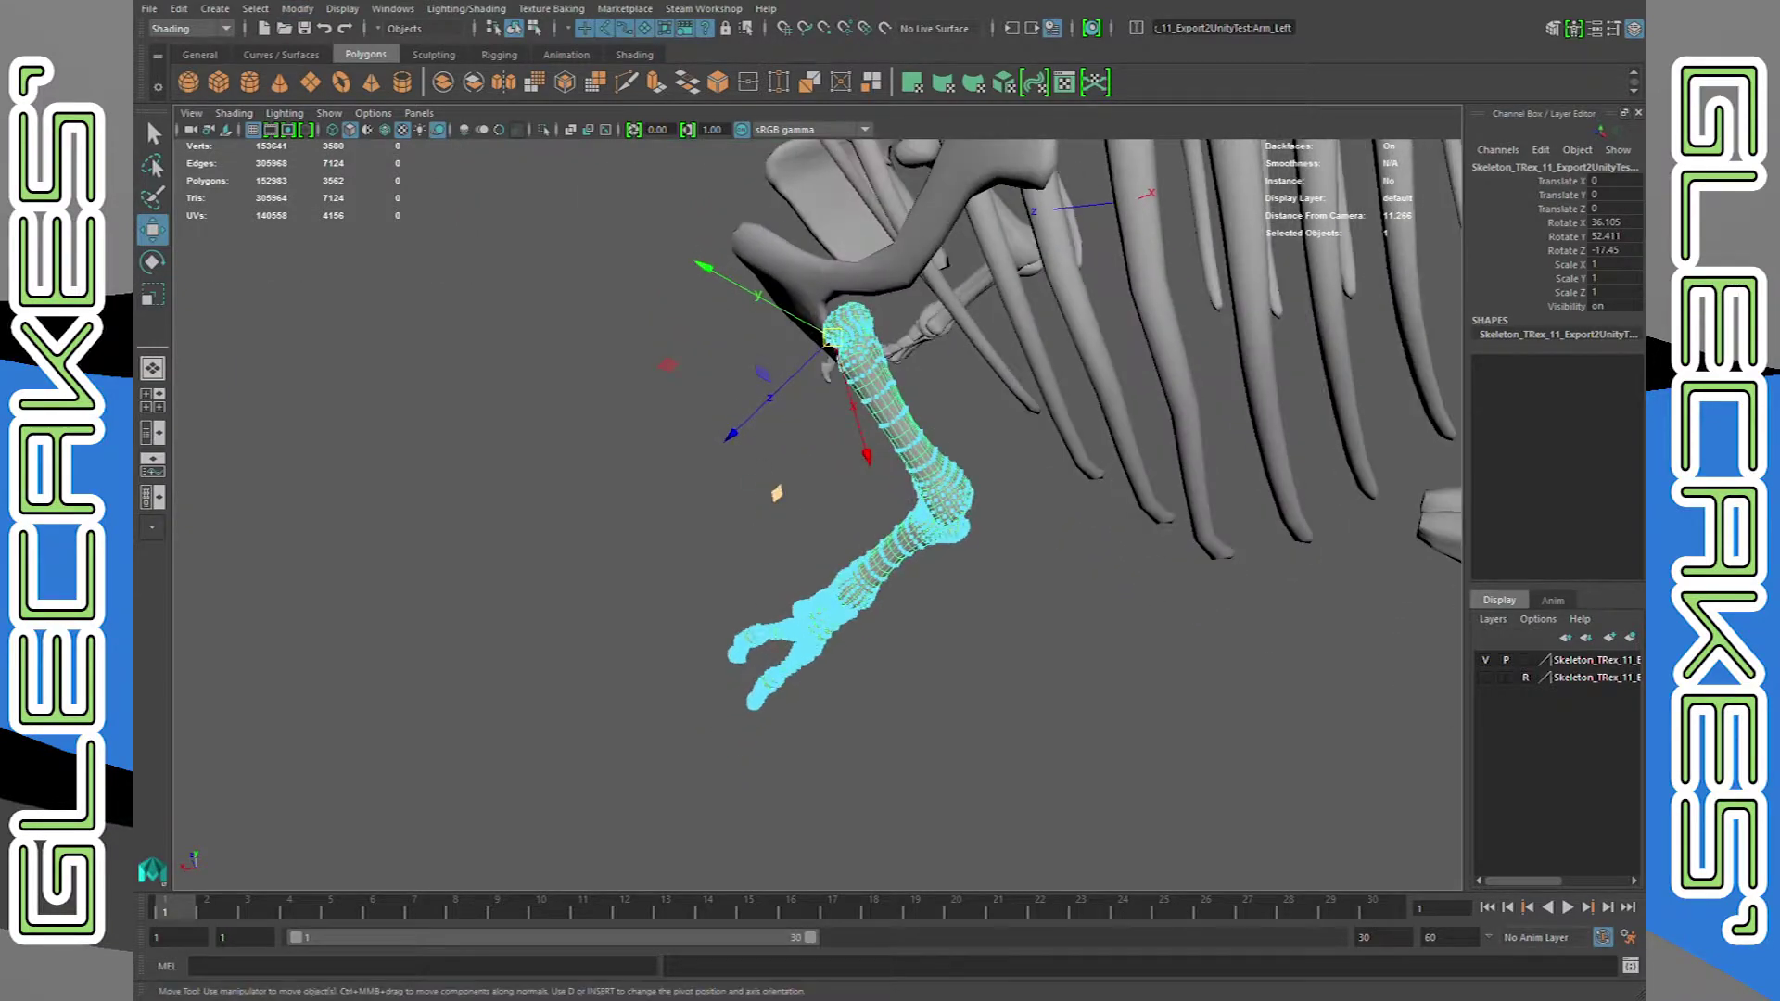
Select the Skull_Bottom jaw on the other skeleton and move its pivot up toward the hinge end of the jaw
{"action": "middle_click_drag", "start_coordinate": [776, 493], "coordinate": [1251, 695], "text": "alt"}
{"action": "left_click", "coordinate": [380, 399]}
{"action": "middle_click_drag", "start_coordinate": [514, 399], "coordinate": [936, 524], "text": "alt"}
{"action": "left_click_drag", "start_coordinate": [936, 524], "coordinate": [1005, 521], "text": "alt"}
{"action": "scroll", "coordinate": [872, 520], "scroll_direction": "up", "scroll_amount": 5}
{"action": "scroll", "coordinate": [1005, 521], "scroll_direction": "down", "scroll_amount": 3}
{"action": "middle_click_drag", "start_coordinate": [1006, 521], "coordinate": [1038, 562], "text": "alt"}
{"action": "left_click_drag", "start_coordinate": [1038, 562], "coordinate": [1075, 562], "text": "alt"}
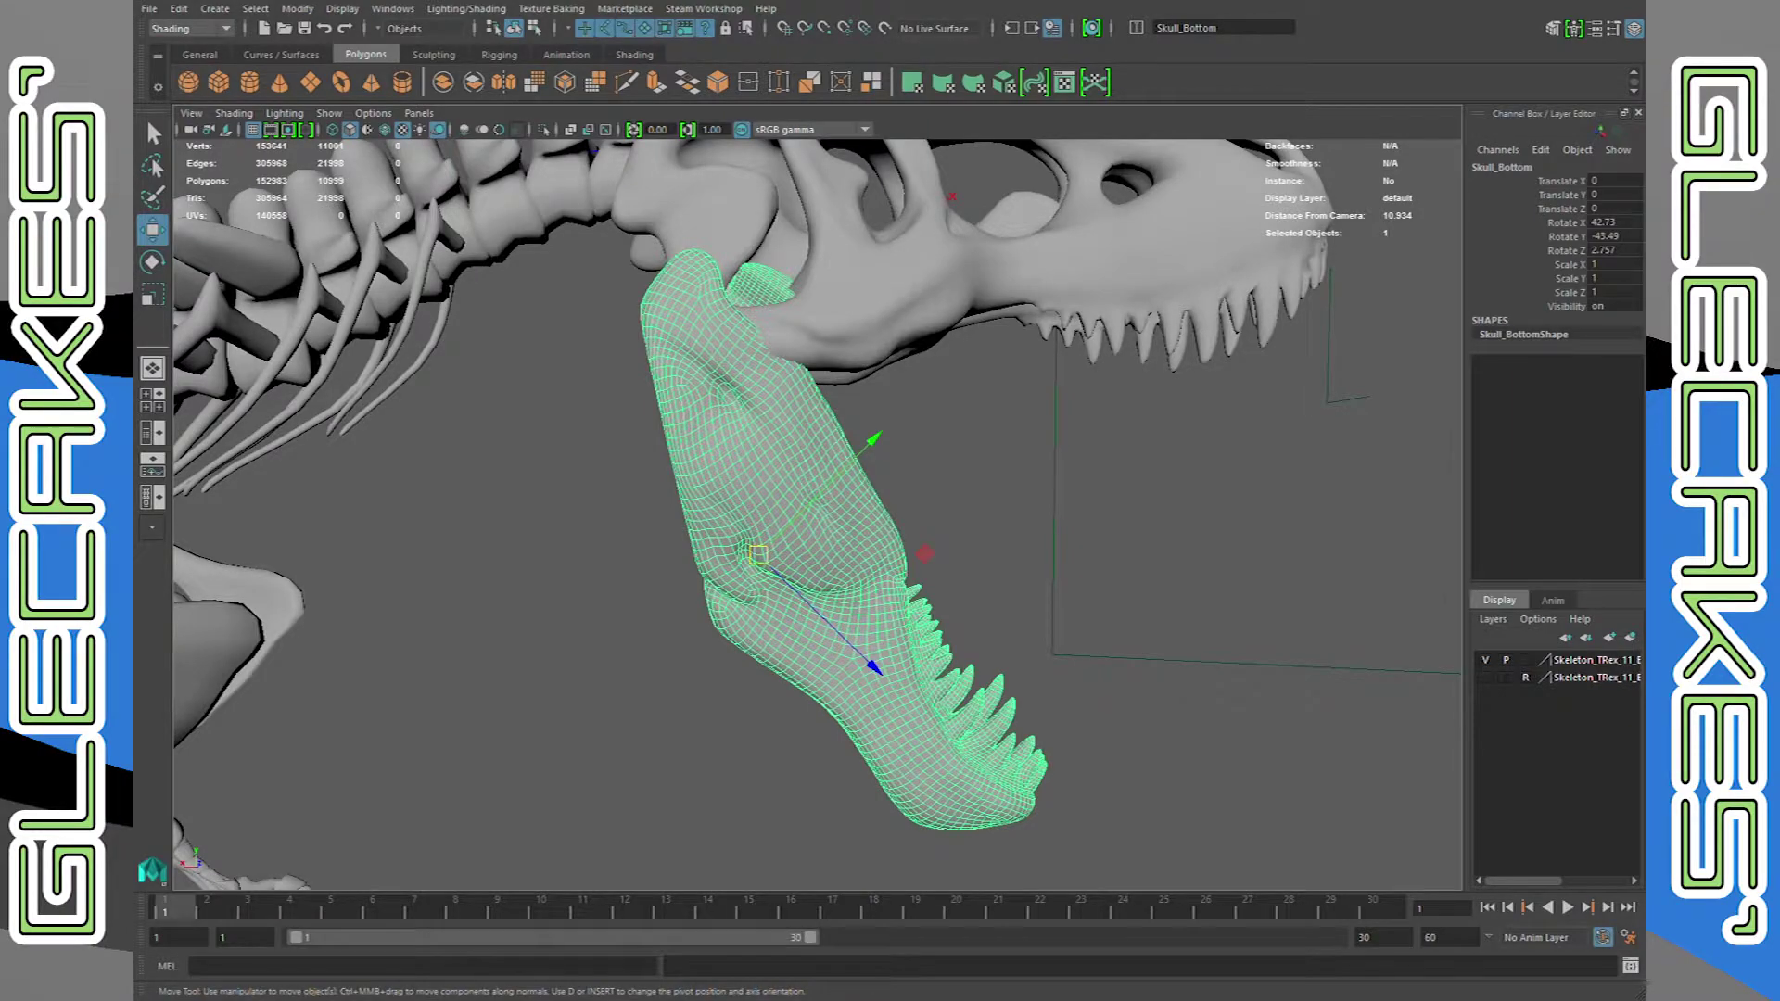
{"action": "mouse_move", "coordinate": [1075, 562]}
{"action": "left_mouse_down", "text": "alt"}
{"action": "mouse_move", "coordinate": [1156, 568]}
{"action": "mouse_move", "coordinate": [1084, 577]}
{"action": "mouse_move", "coordinate": [1101, 575]}
{"action": "left_mouse_up", "text": "alt"}
{"action": "mouse_move", "coordinate": [960, 521]}
{"action": "left_mouse_down", "text": "alt"}
{"action": "mouse_move", "coordinate": [825, 512]}
{"action": "mouse_move", "coordinate": [969, 519]}
{"action": "left_mouse_up", "text": "alt"}
{"action": "key", "text": "d"}
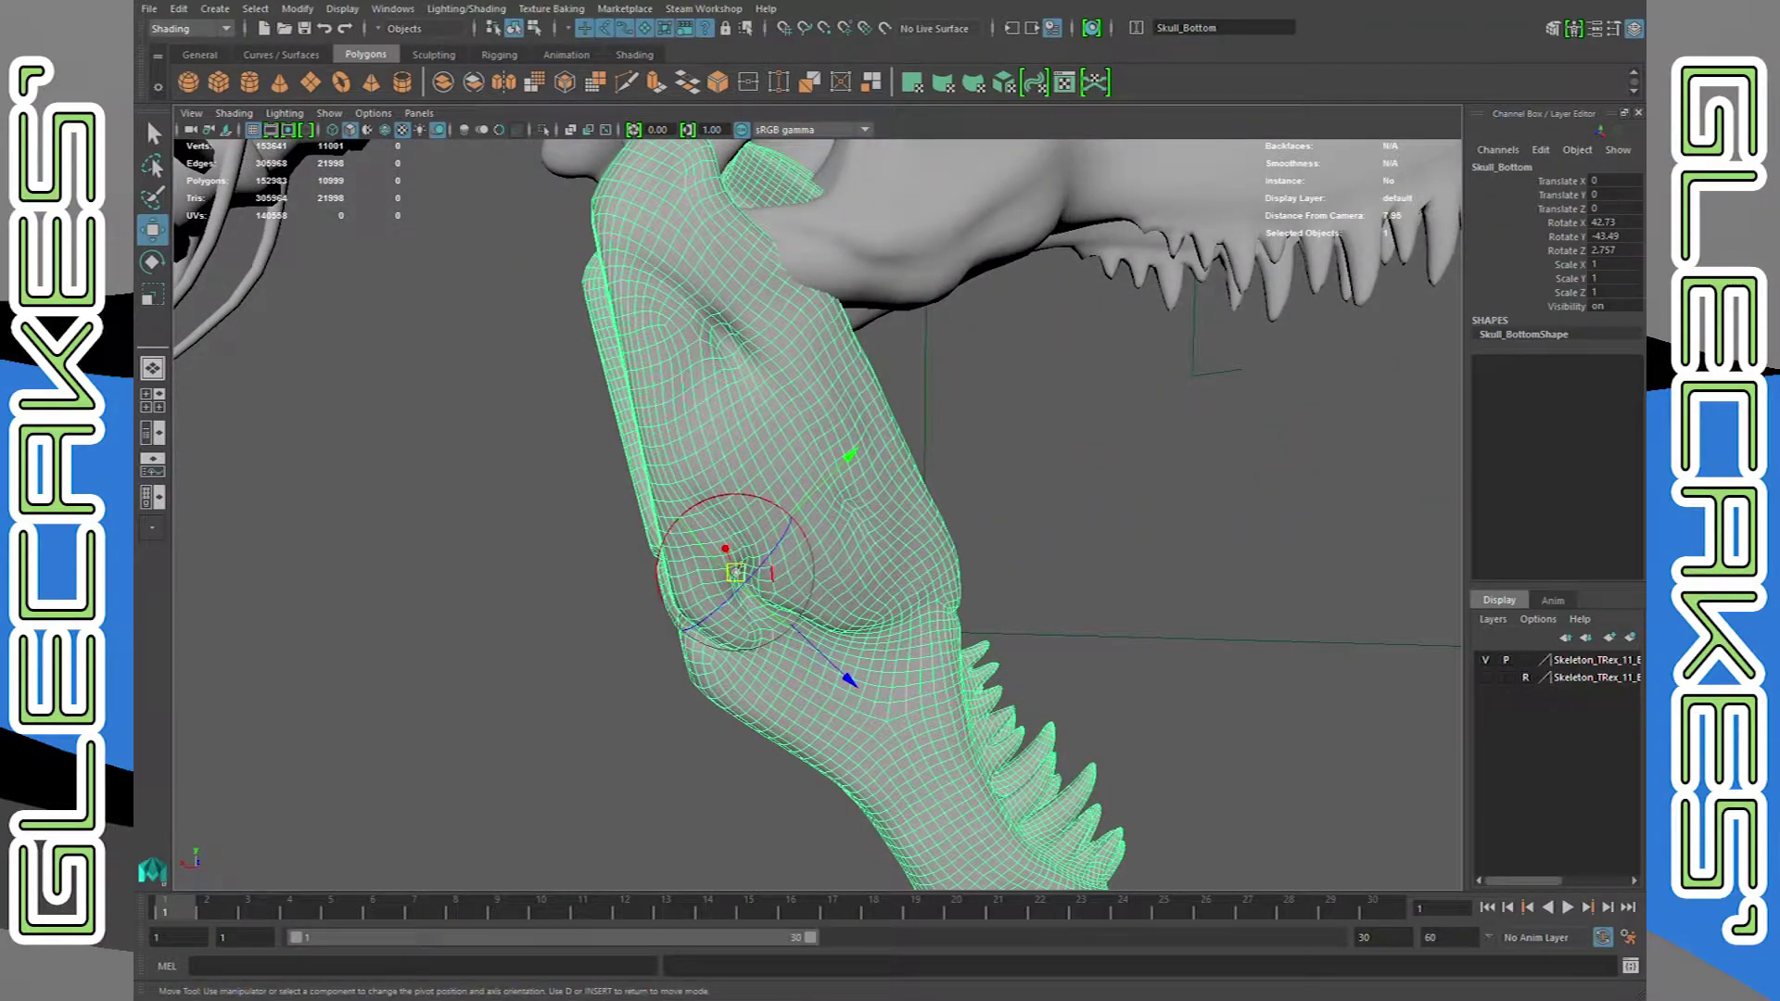
{"action": "mouse_move", "coordinate": [968, 519]}
{"action": "left_mouse_down", "text": "alt"}
{"action": "mouse_move", "coordinate": [939, 506]}
{"action": "mouse_move", "coordinate": [970, 519]}
{"action": "left_mouse_up", "text": "alt"}
{"action": "key", "text": "d"}
{"action": "left_click_drag", "start_coordinate": [735, 570], "coordinate": [737, 568]}
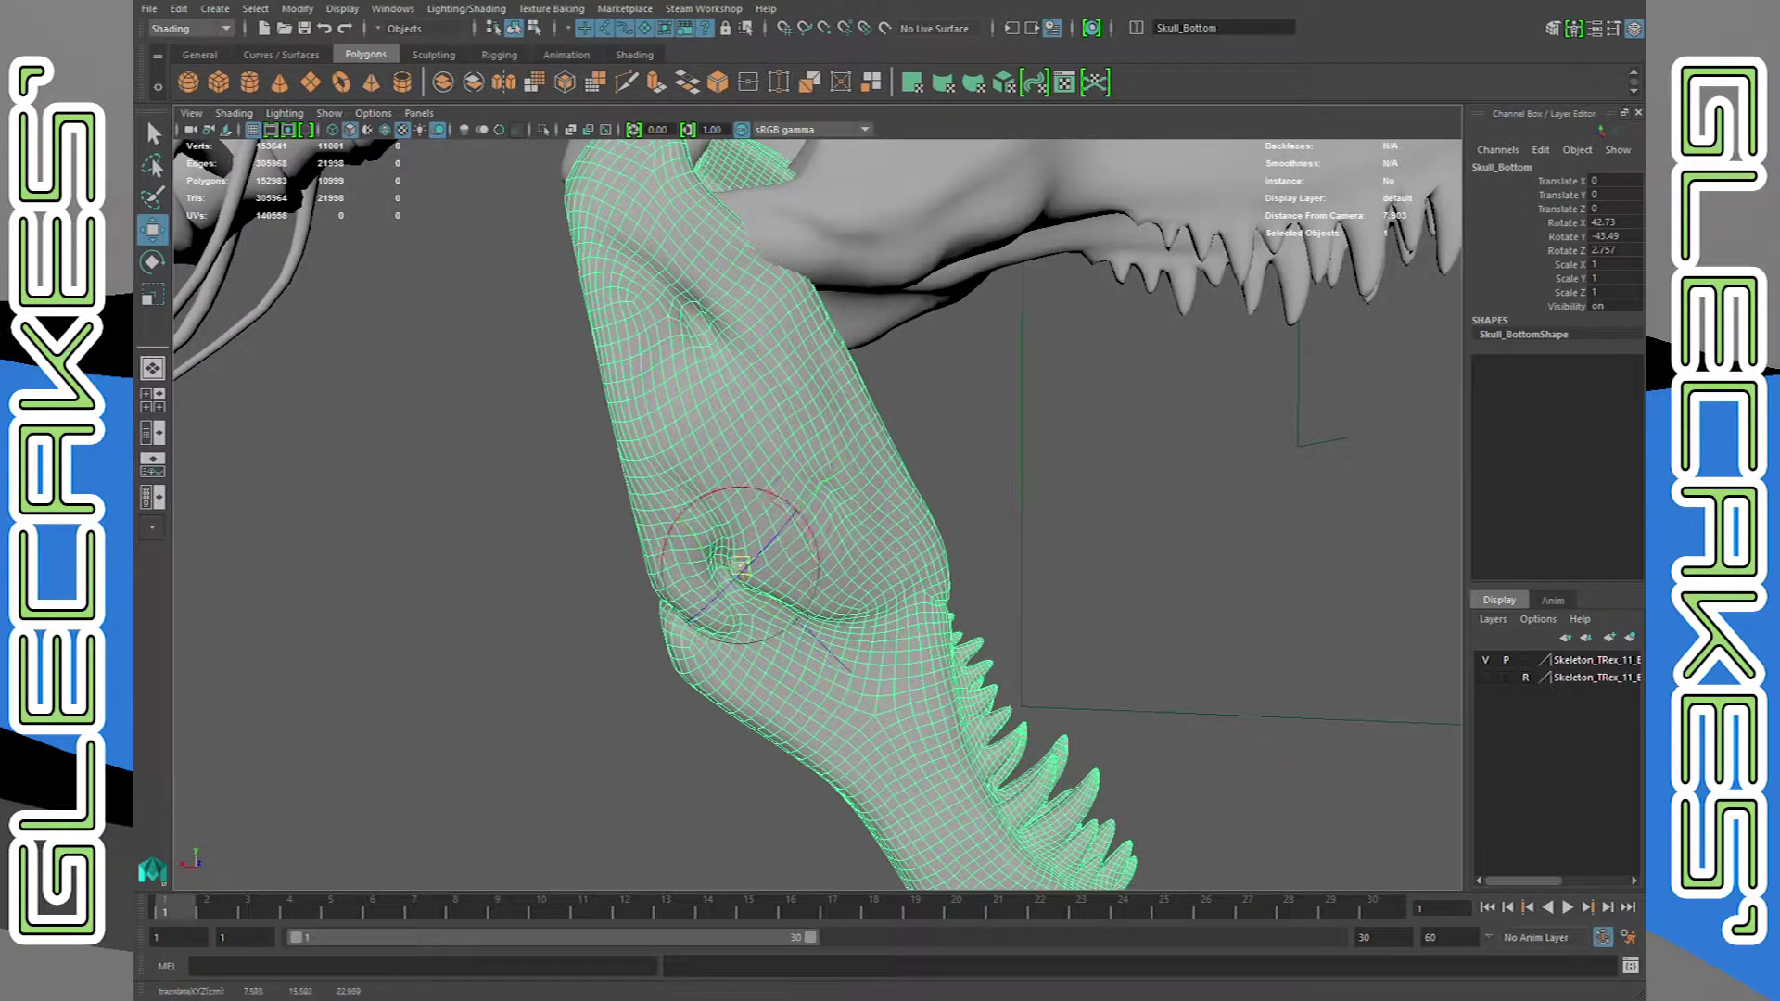
{"action": "left_click_drag", "start_coordinate": [738, 332], "coordinate": [761, 246]}
{"action": "key", "text": "d"}
Examine the local rotation axes along the right-facing skeleton in component mode
{"action": "scroll", "coordinate": [667, 219], "scroll_direction": "down", "scroll_amount": 4}
{"action": "scroll", "coordinate": [668, 219], "scroll_direction": "down", "scroll_amount": 2}
{"action": "left_click_drag", "start_coordinate": [594, 232], "coordinate": [538, 239], "text": "alt"}
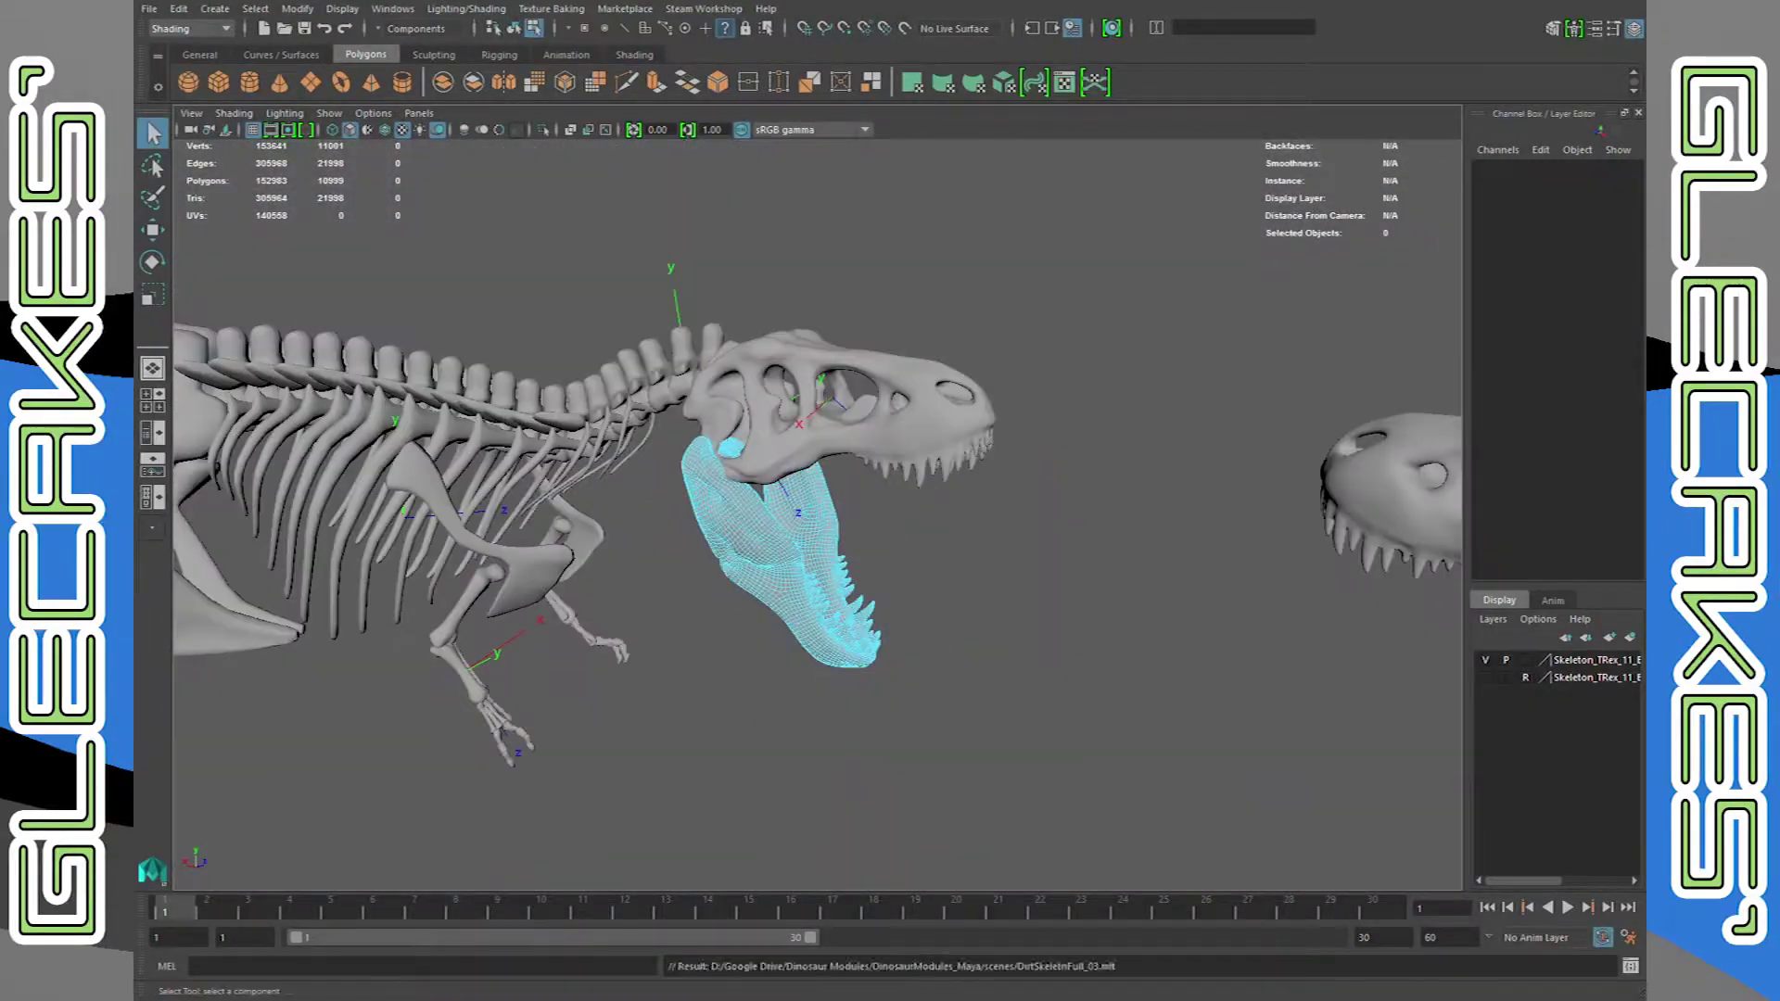
{"action": "middle_click_drag", "start_coordinate": [556, 519], "coordinate": [769, 510], "text": "alt"}
{"action": "left_click_drag", "start_coordinate": [770, 510], "coordinate": [649, 496], "text": "alt"}
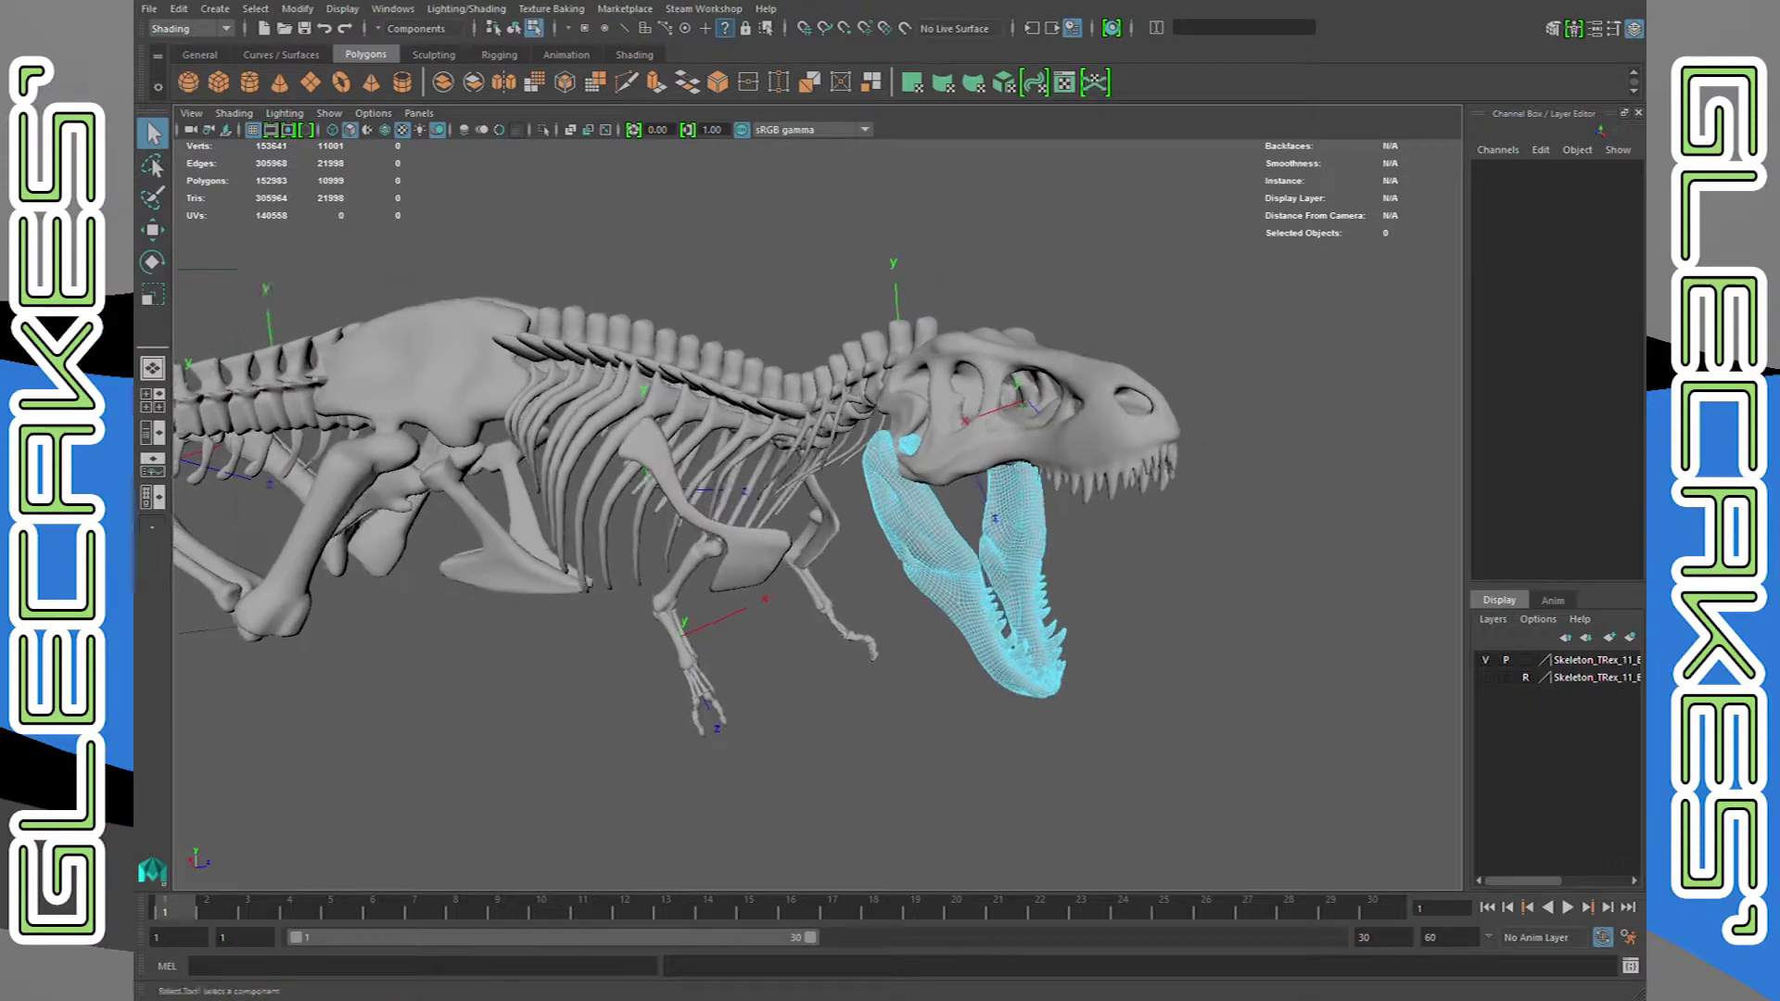
{"action": "middle_click_drag", "start_coordinate": [557, 510], "coordinate": [1131, 515], "text": "alt"}
{"action": "mouse_move", "coordinate": [834, 510]}
{"action": "left_mouse_down", "text": "alt"}
{"action": "mouse_move", "coordinate": [742, 510]}
{"action": "mouse_move", "coordinate": [862, 505]}
{"action": "left_mouse_up", "text": "alt"}
{"action": "middle_click_drag", "start_coordinate": [862, 505], "coordinate": [672, 487], "text": "alt"}
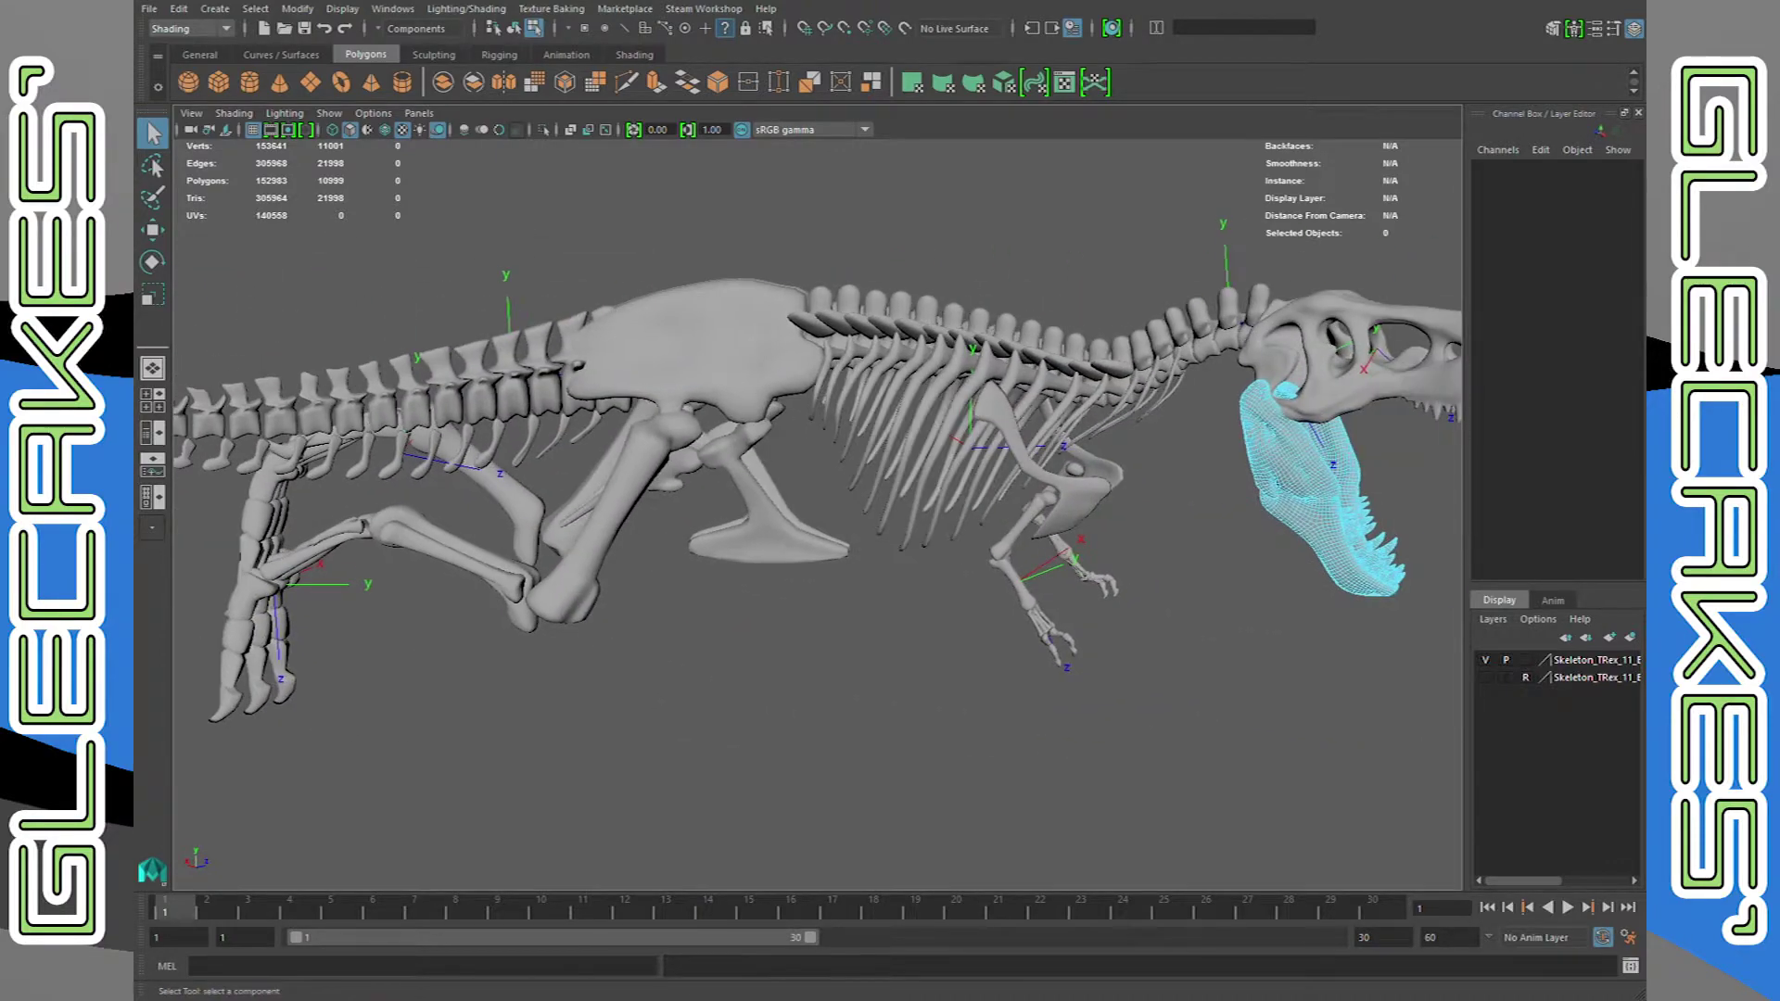
Select the Arm_Right local rotation axis to inspect it, return to object selection mode and clear the selection
{"action": "left_click", "coordinate": [1045, 565]}
{"action": "middle_click_drag", "start_coordinate": [1046, 566], "coordinate": [906, 604], "text": "alt"}
{"action": "left_click_drag", "start_coordinate": [906, 604], "coordinate": [834, 608], "text": "alt"}
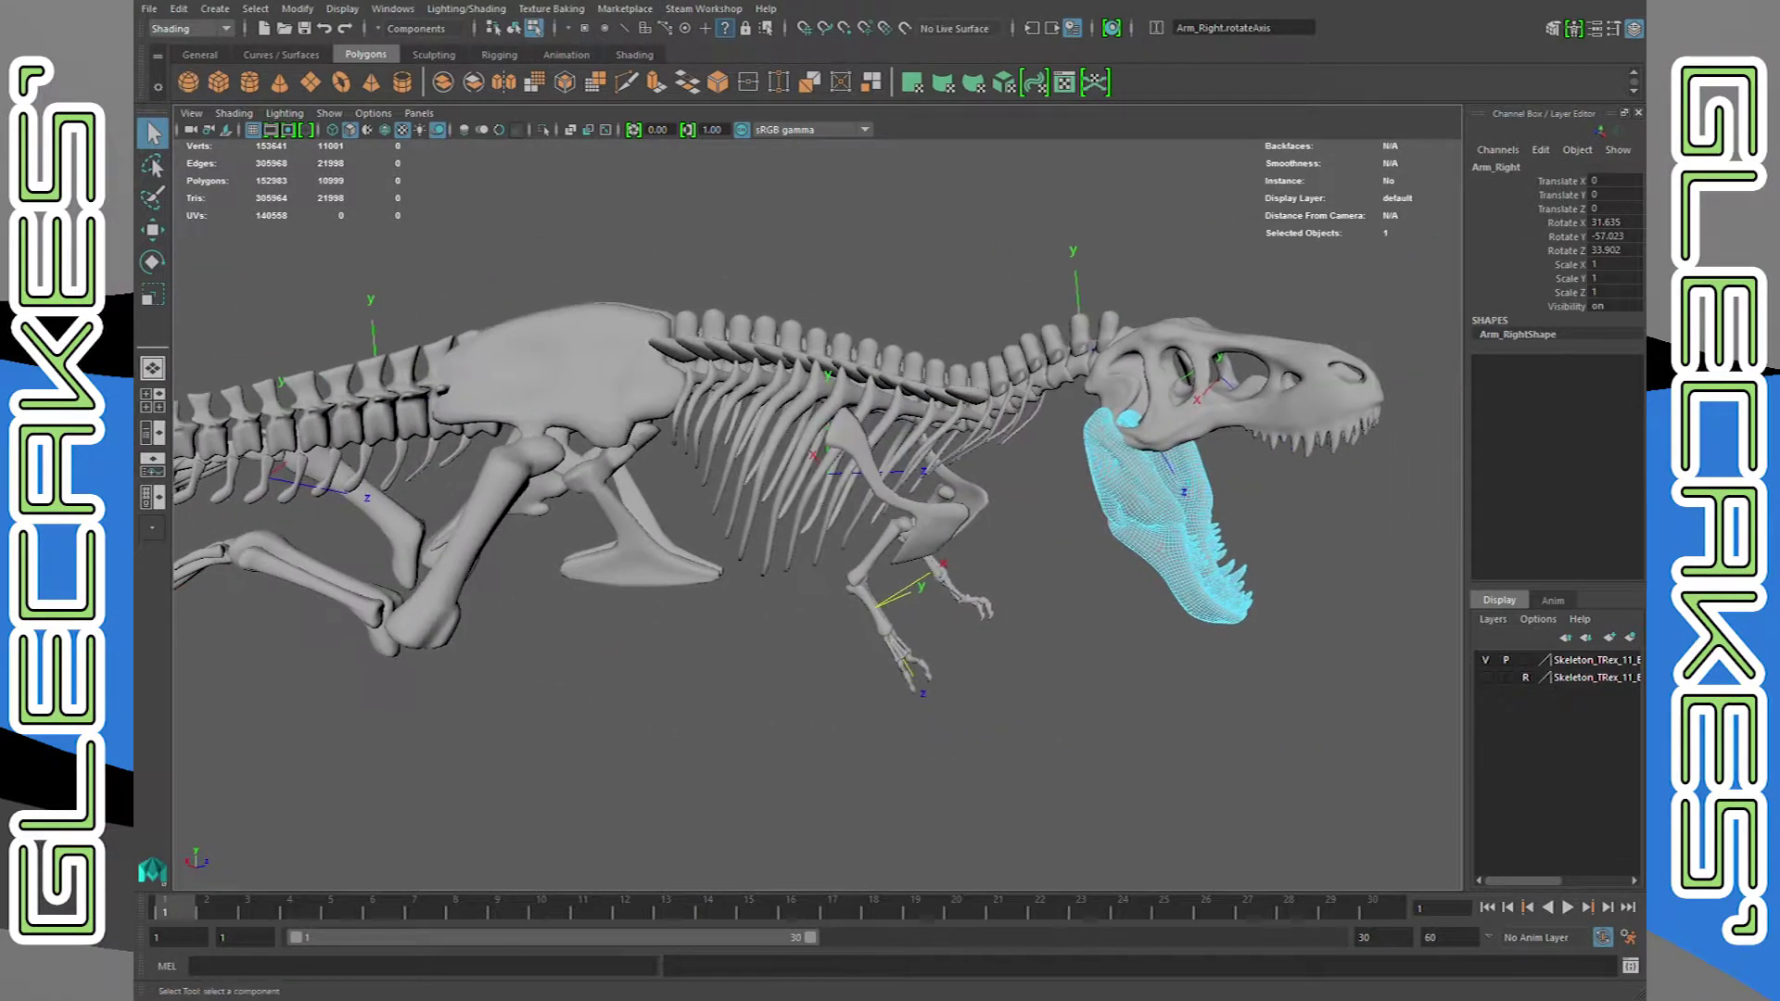
{"action": "middle_click_drag", "start_coordinate": [835, 556], "coordinate": [626, 567], "text": "alt"}
{"action": "left_click_drag", "start_coordinate": [627, 568], "coordinate": [727, 566], "text": "alt"}
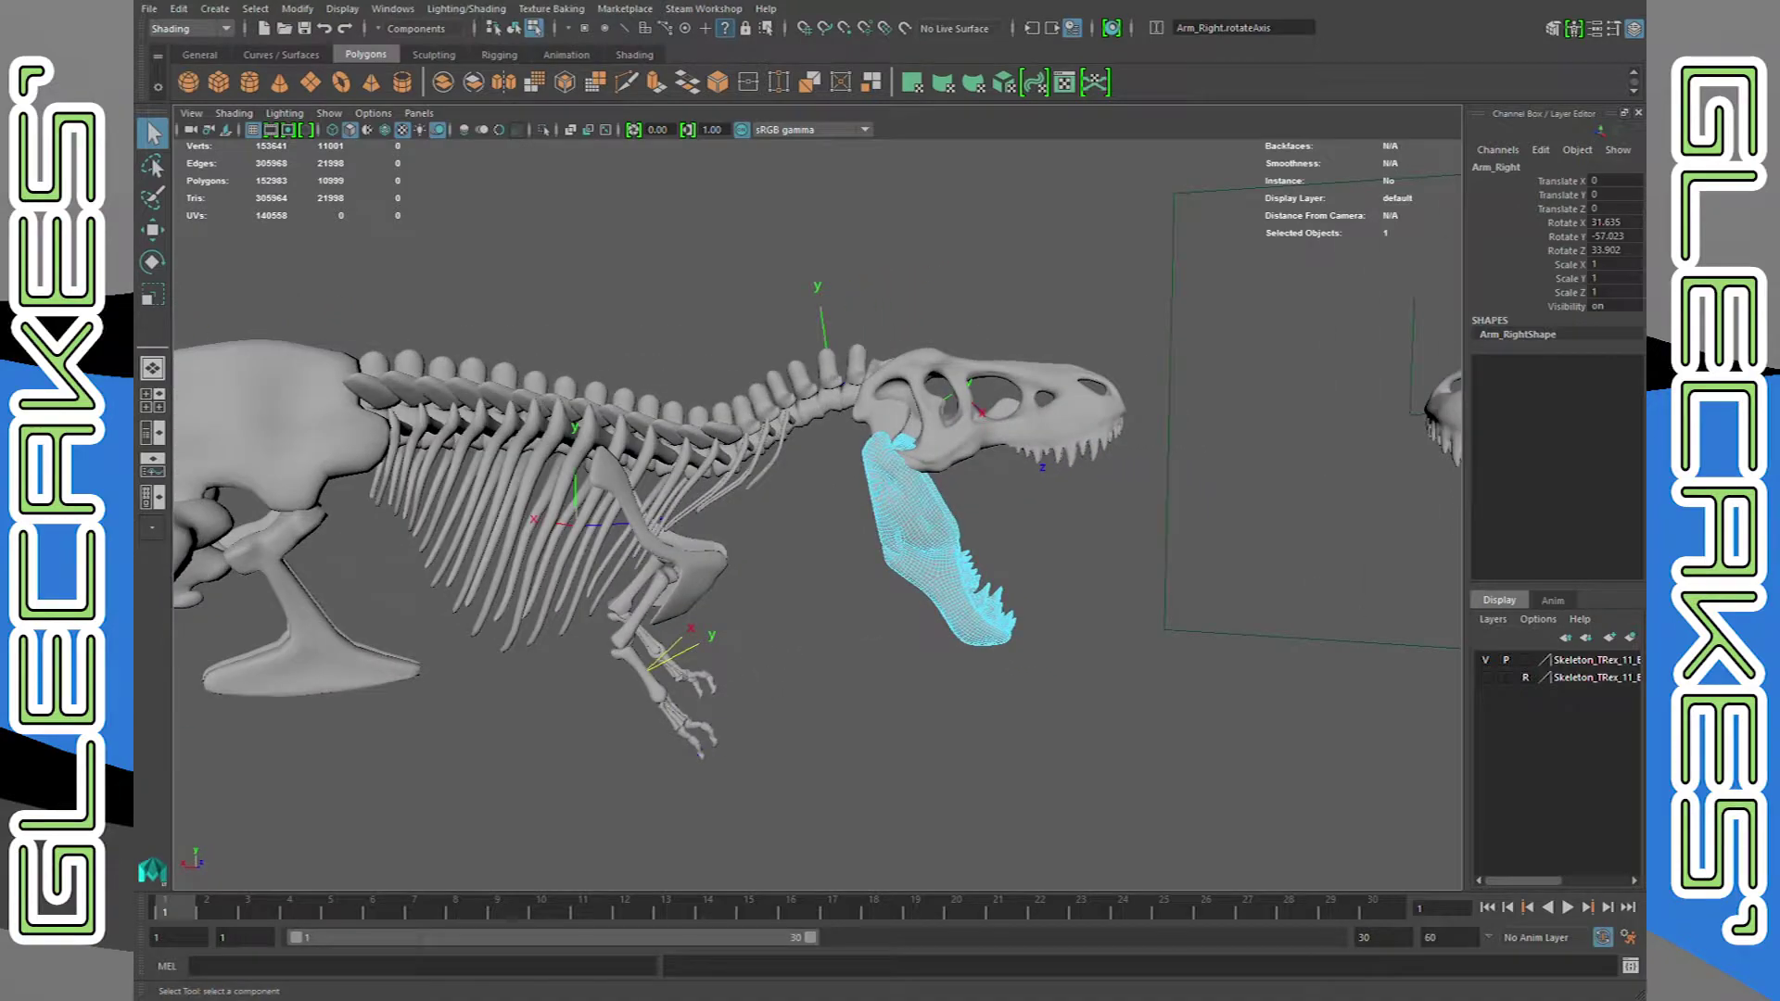
{"action": "key", "text": "F8"}
{"action": "left_click", "coordinate": [797, 667]}
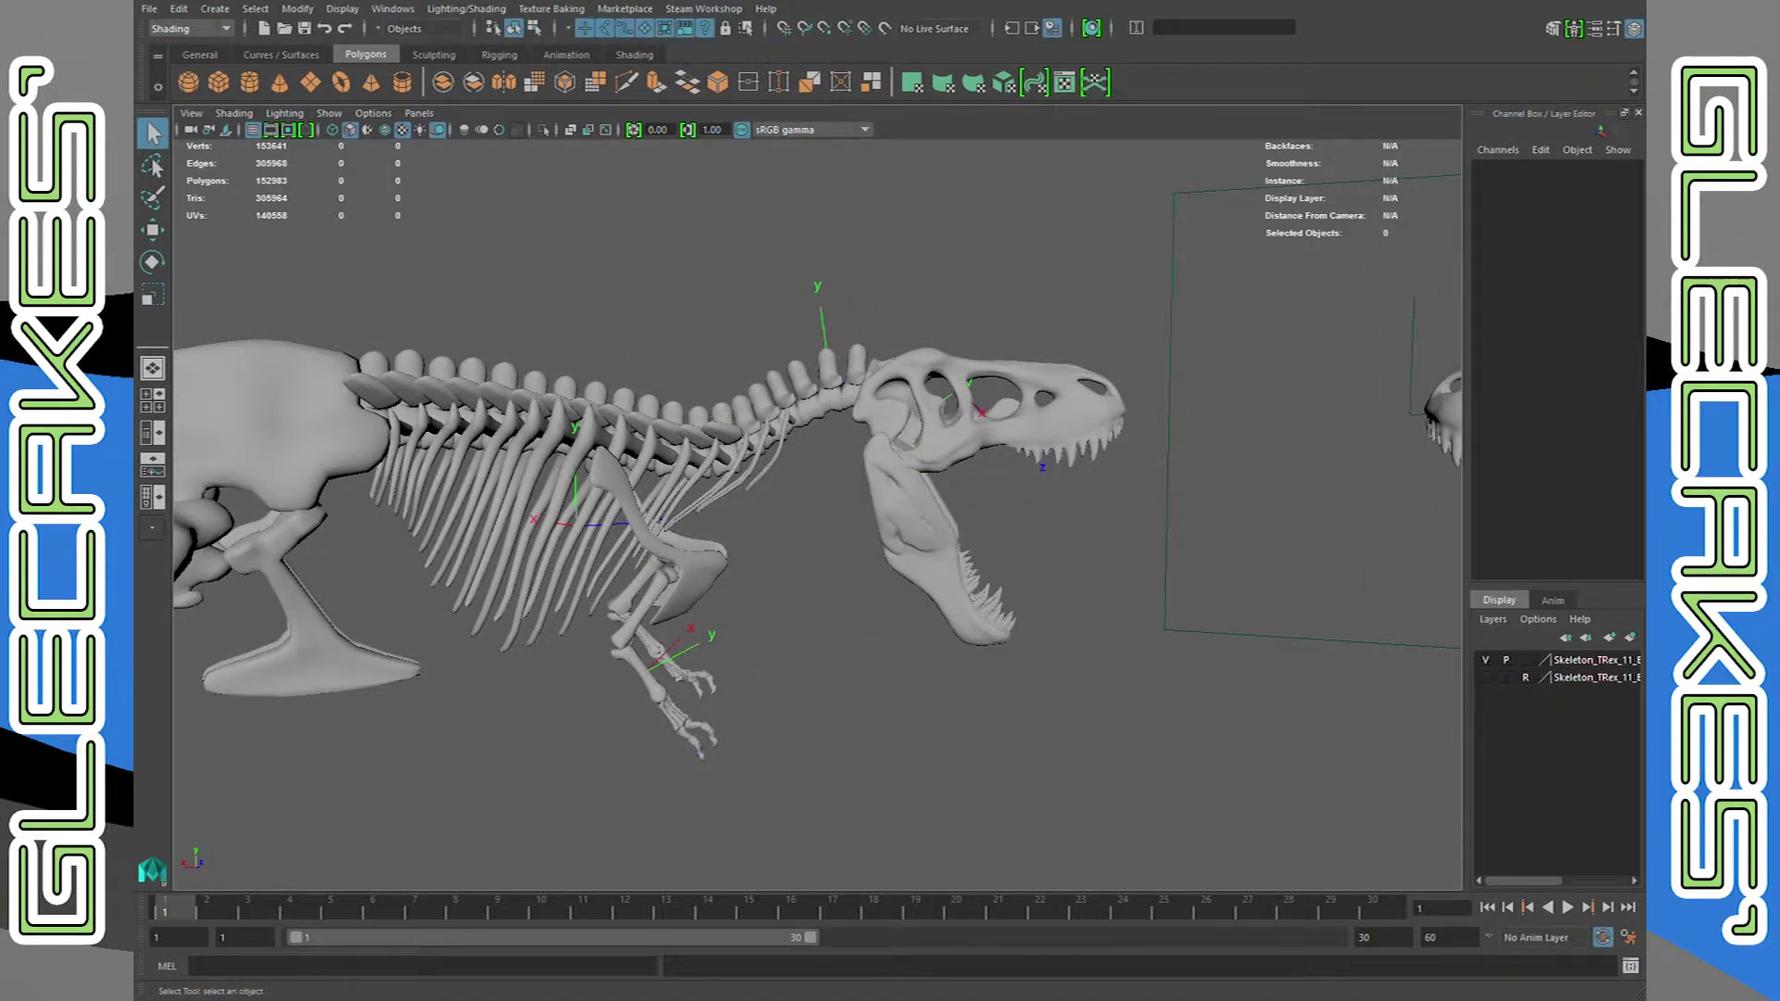
Compare the local rotation axes on the skulls and arms of both skeletons facing each other
{"action": "scroll", "coordinate": [818, 500], "scroll_direction": "up", "scroll_amount": 1}
{"action": "left_click_drag", "start_coordinate": [816, 649], "coordinate": [686, 649], "text": "alt"}
{"action": "middle_click_drag", "start_coordinate": [686, 649], "coordinate": [464, 649], "text": "alt"}
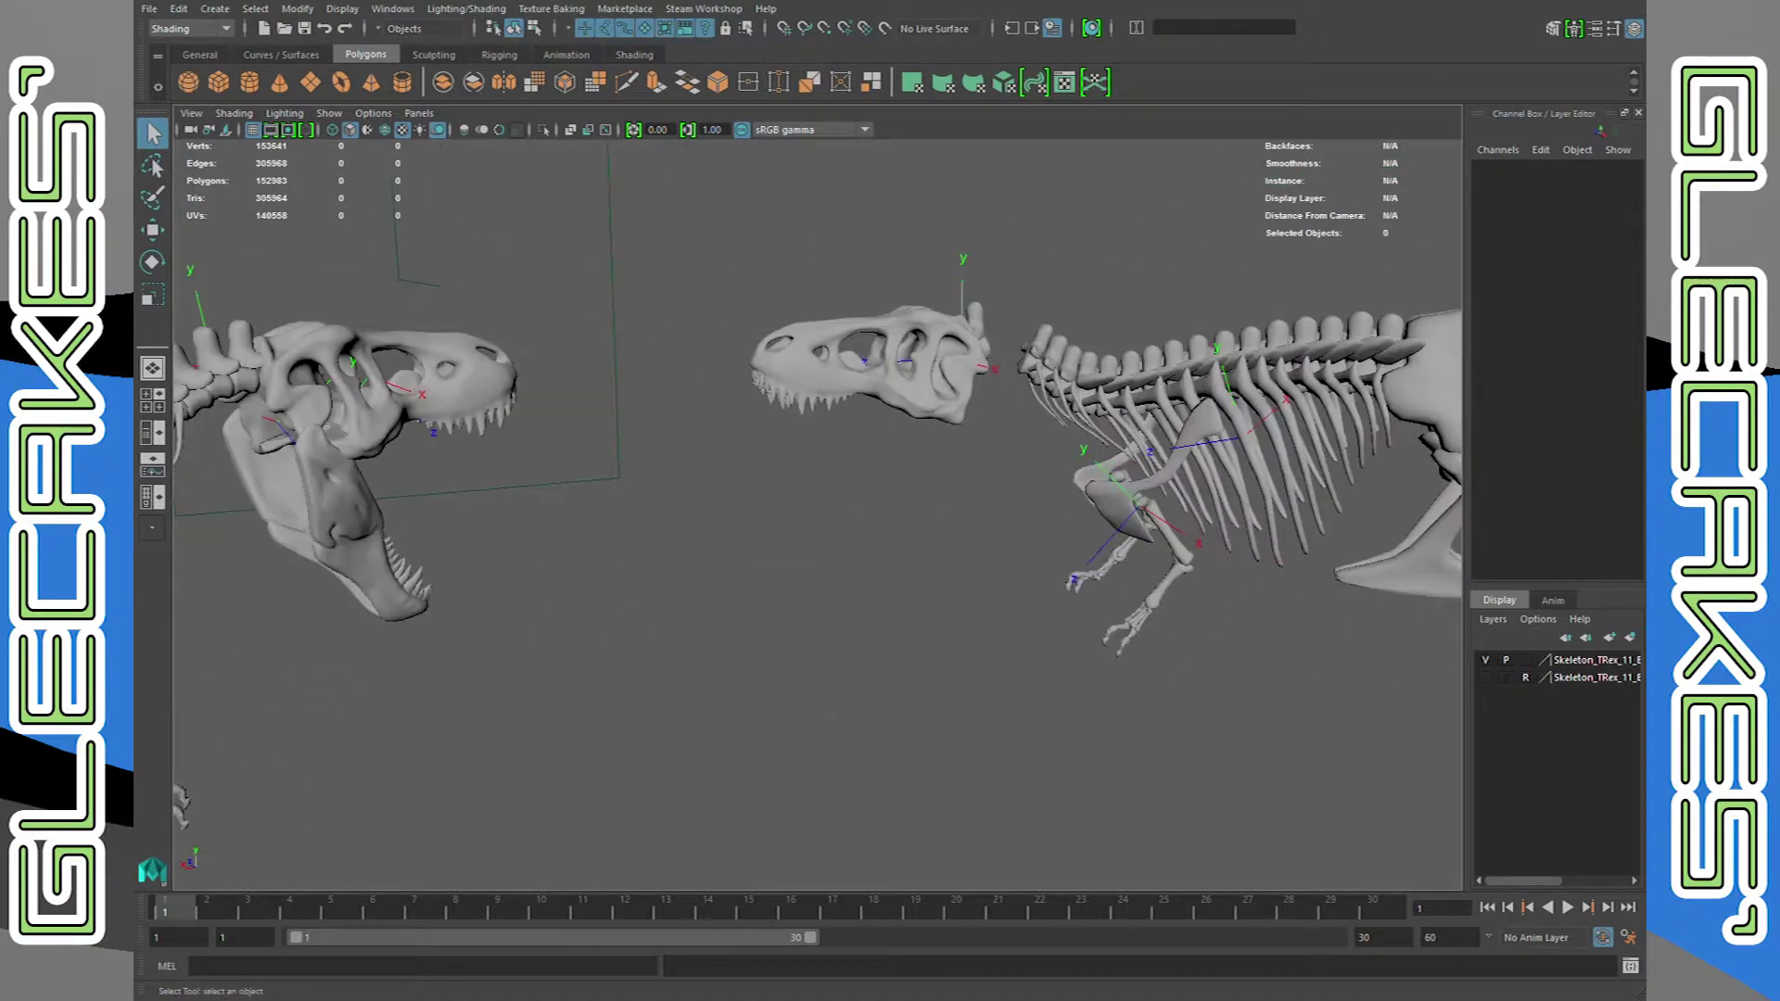
{"action": "left_click_drag", "start_coordinate": [463, 649], "coordinate": [501, 639], "text": "alt"}
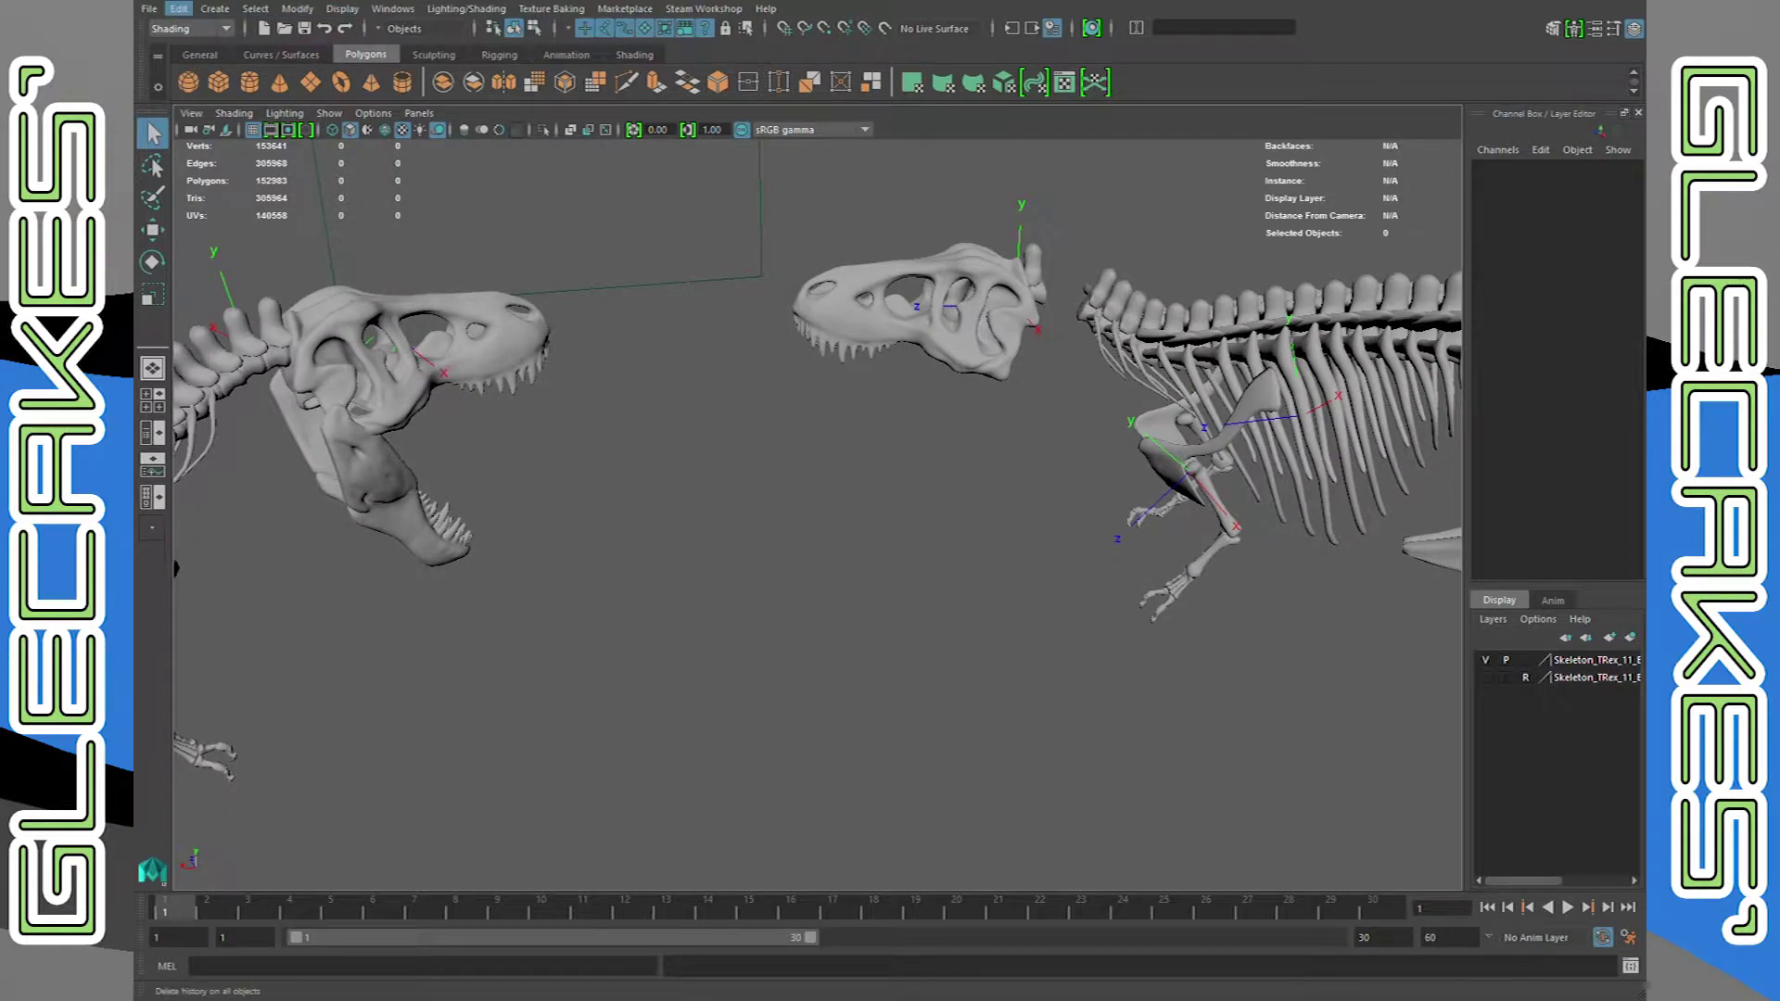
{"action": "left_click_drag", "start_coordinate": [807, 556], "coordinate": [723, 556], "text": "alt"}
{"action": "scroll", "coordinate": [723, 556], "scroll_direction": "down", "scroll_amount": 4}
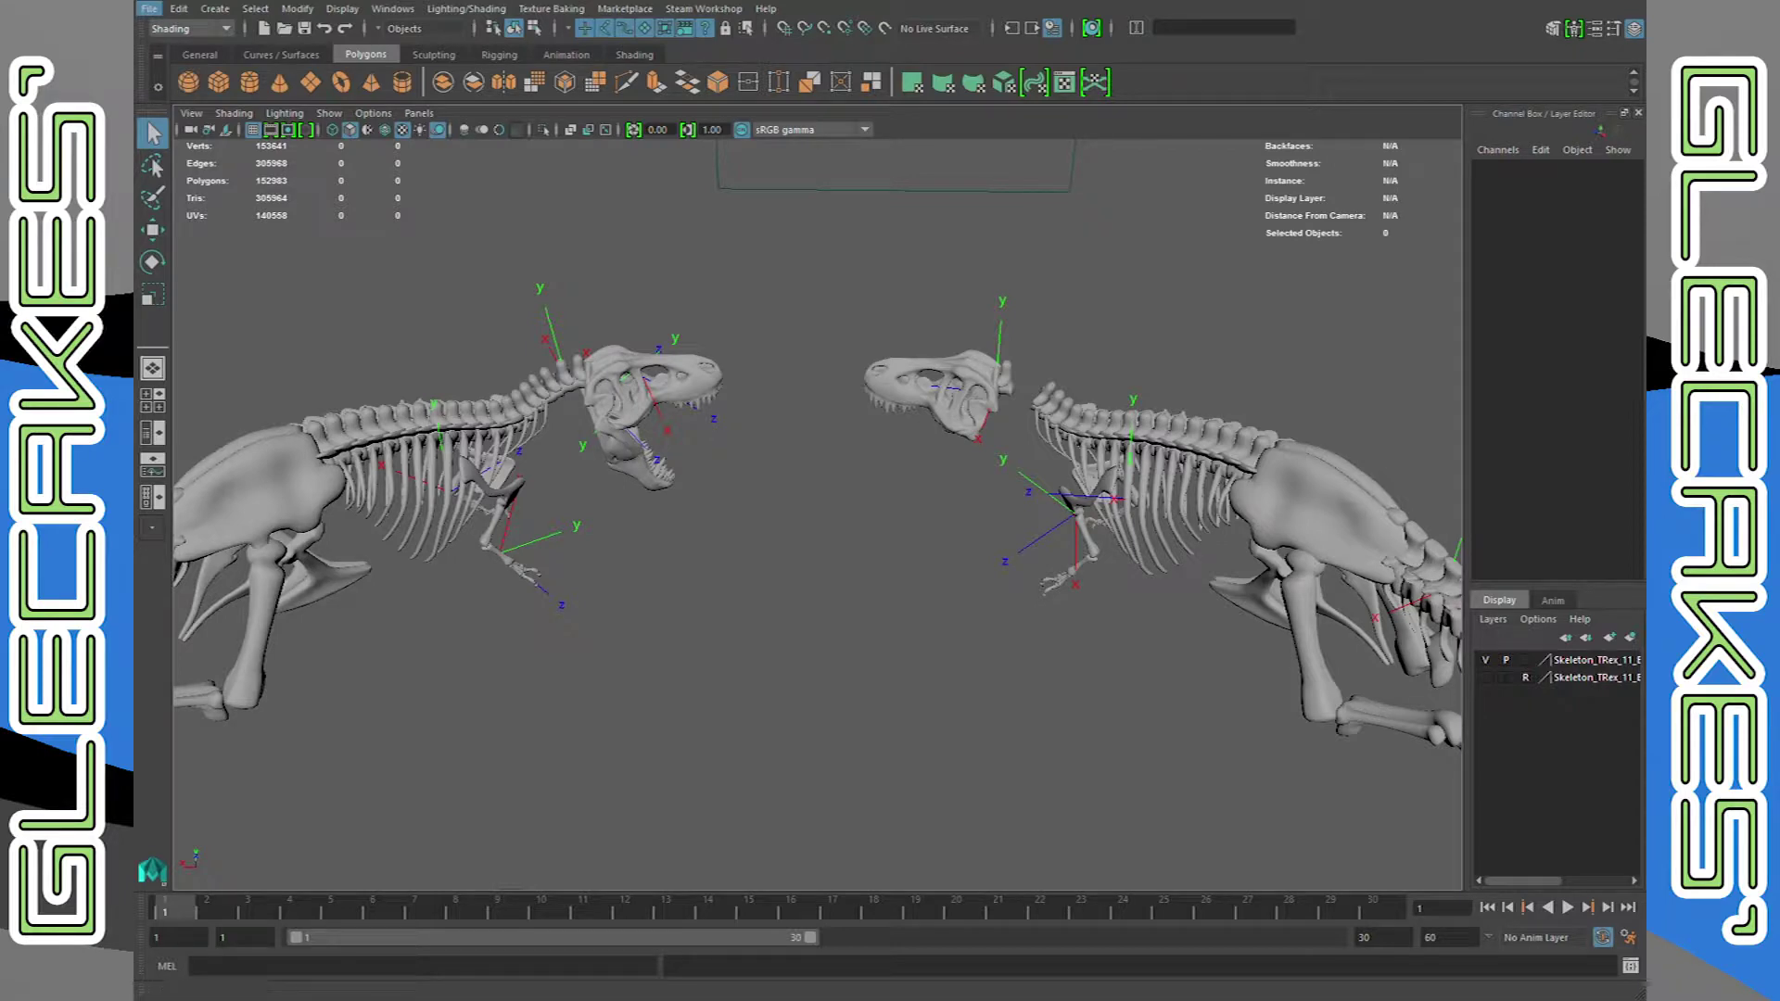
{"action": "key", "text": "Escape"}
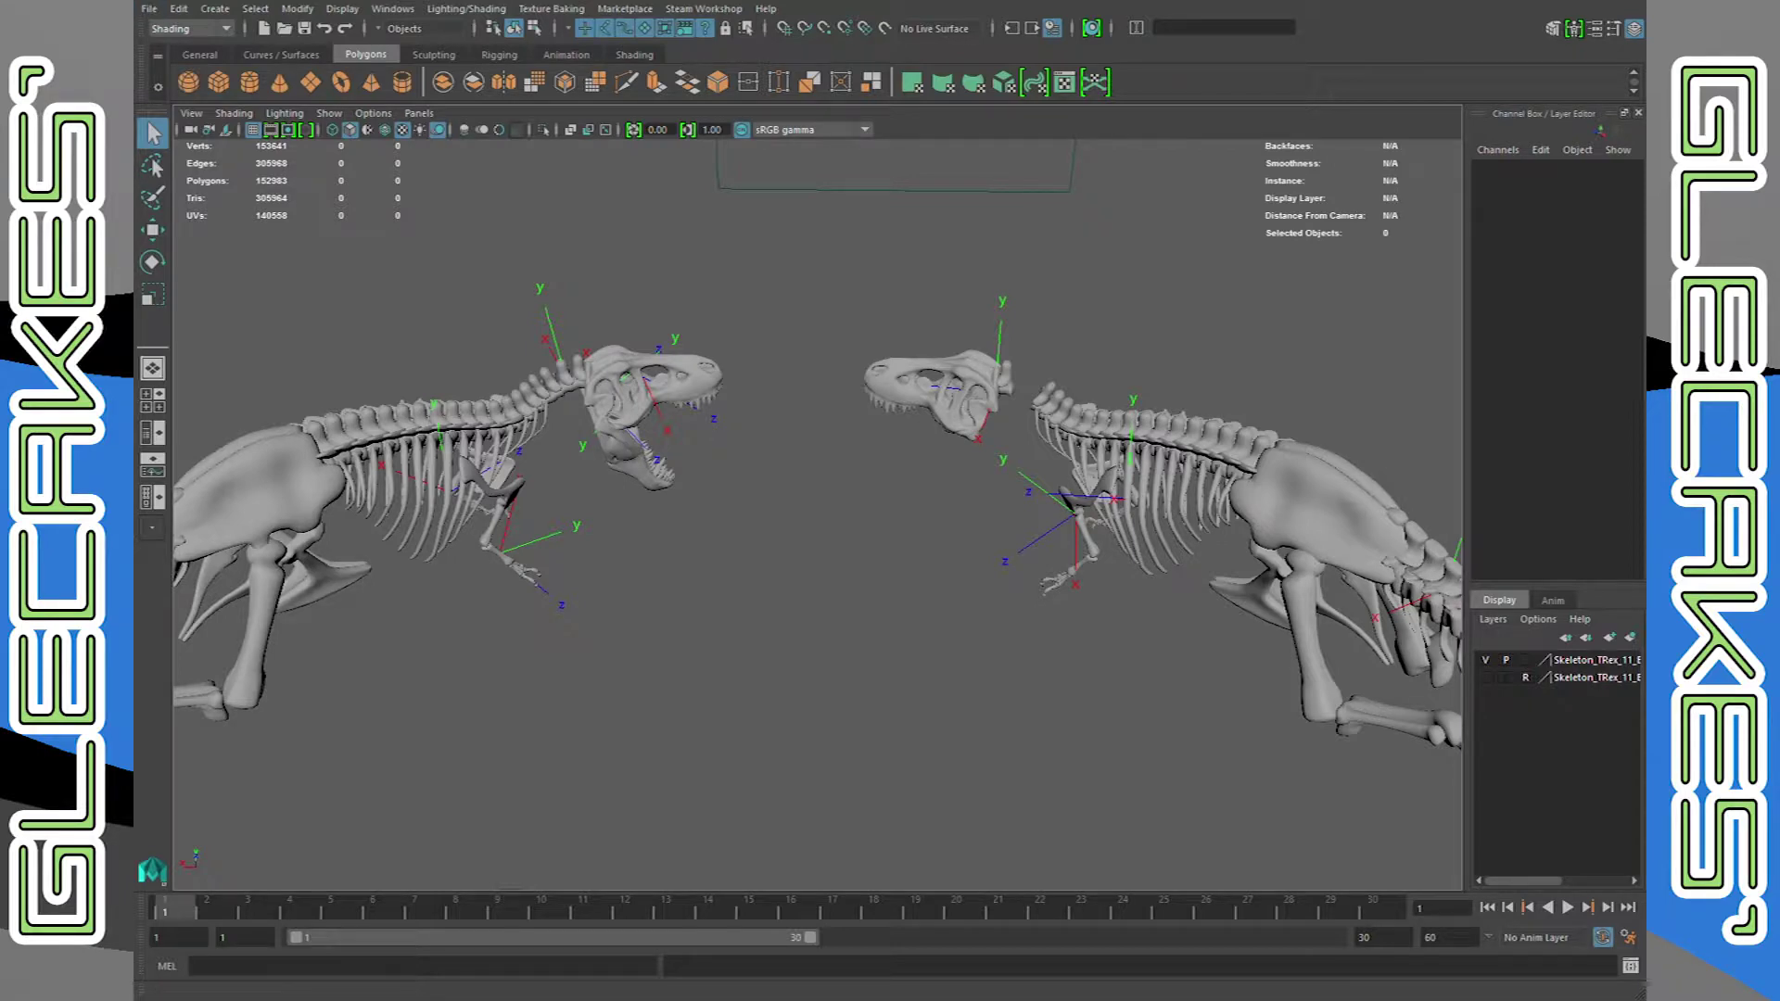